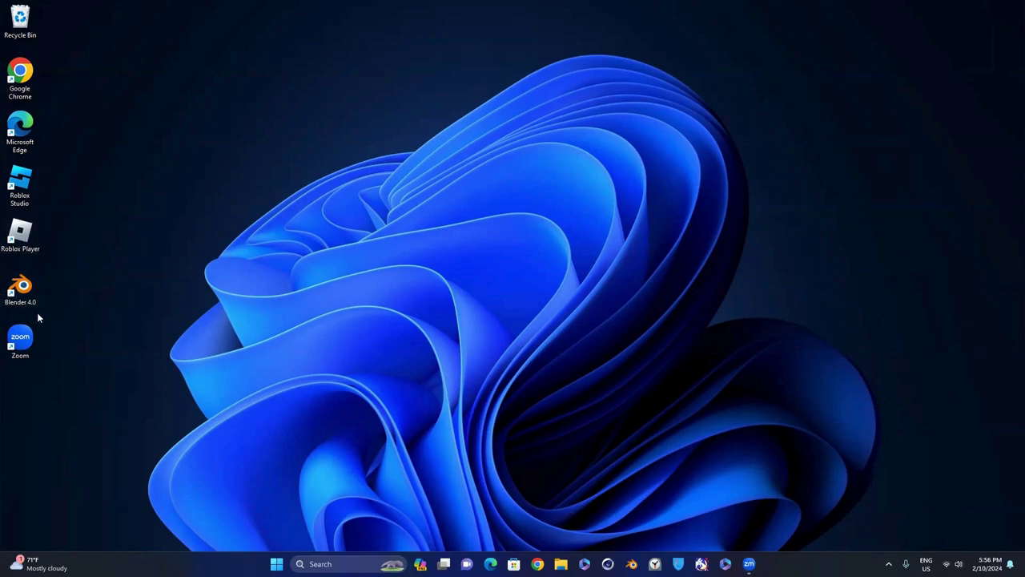
- Launch Blender 4.0 maximized and close the splash to reveal the default cube, camera and light
double_click(21, 290)
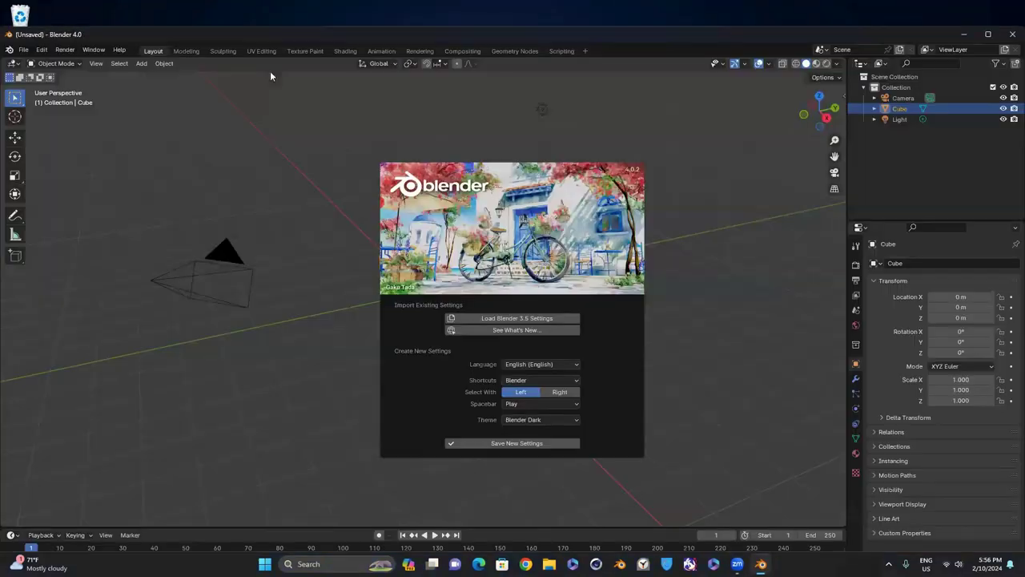
left_click(988, 34)
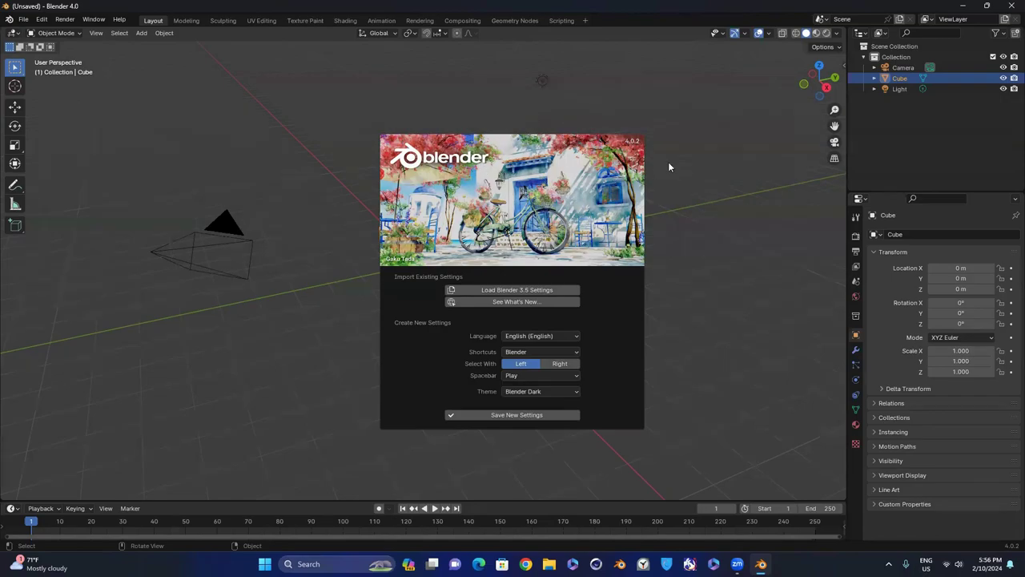
left_click(710, 159)
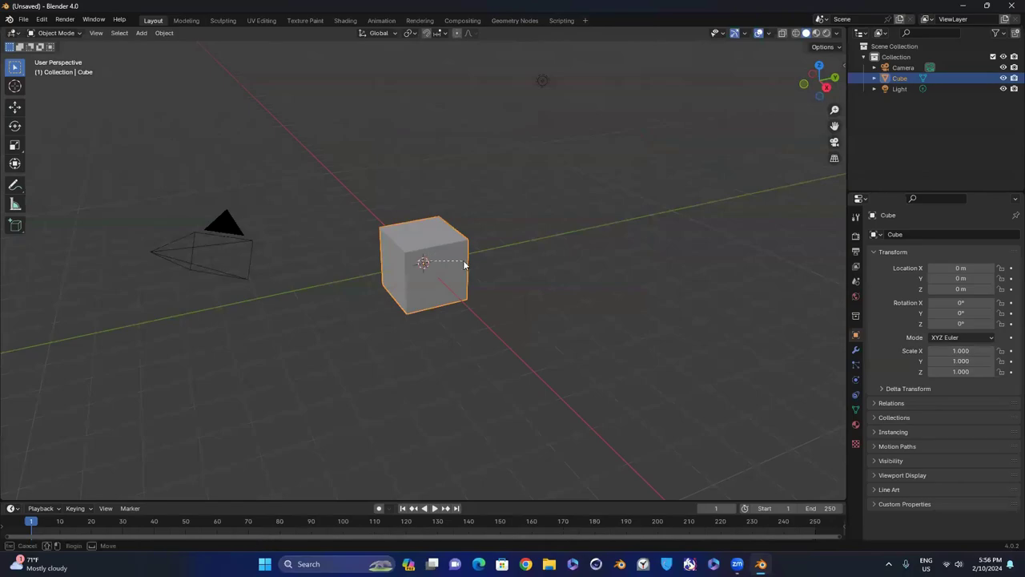
left_click(498, 197)
left_click(395, 274)
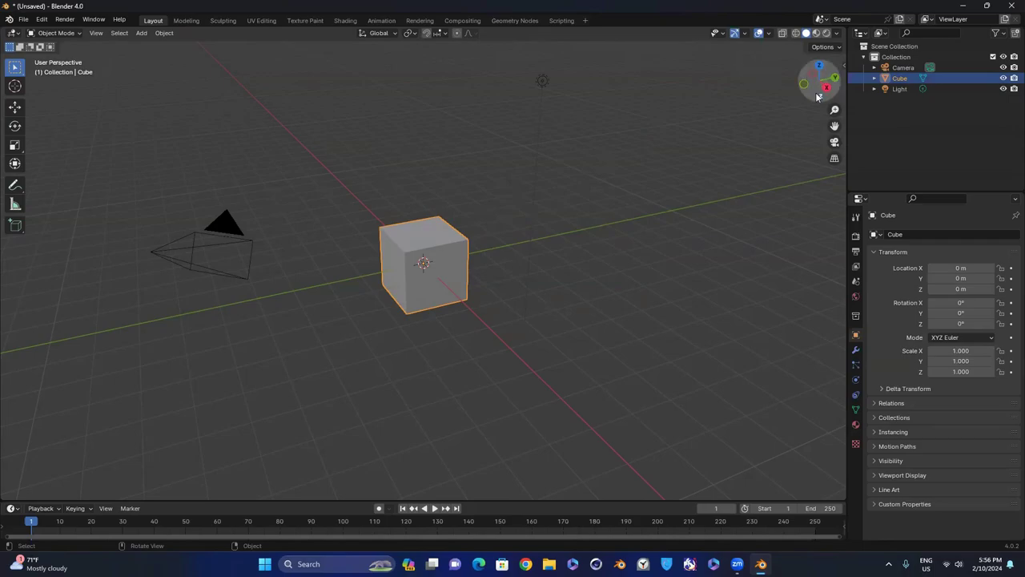
left_click_drag(821, 90, 783, 121)
left_click_drag(579, 62, 702, 126)
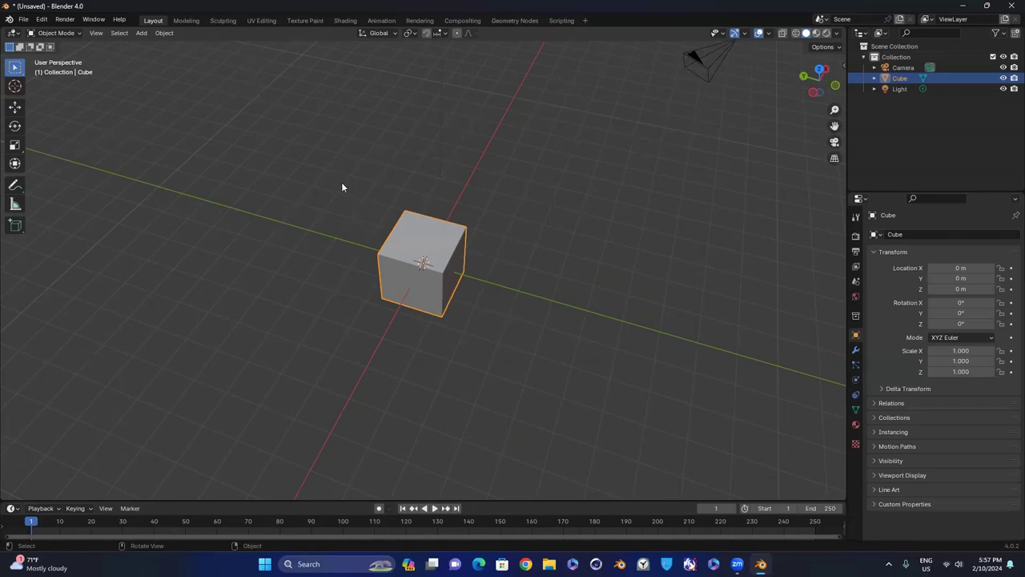
- Move the default cube with the Move tool and G until it sits at 0.45649, 0.70386, -0.3149 m
left_click(16, 108)
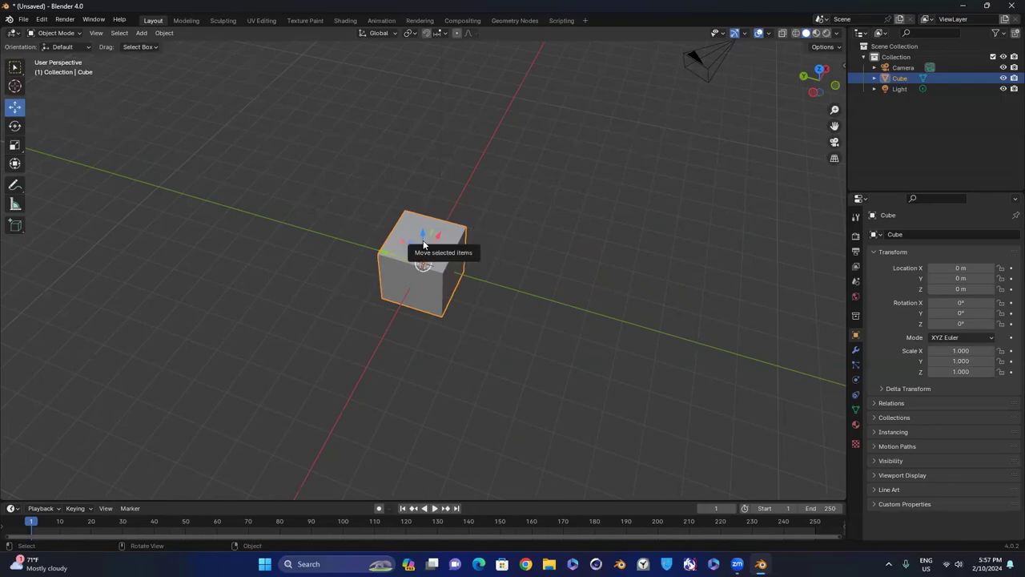
left_click_drag(422, 236, 470, 96)
middle_click_drag(470, 96, 643, 148)
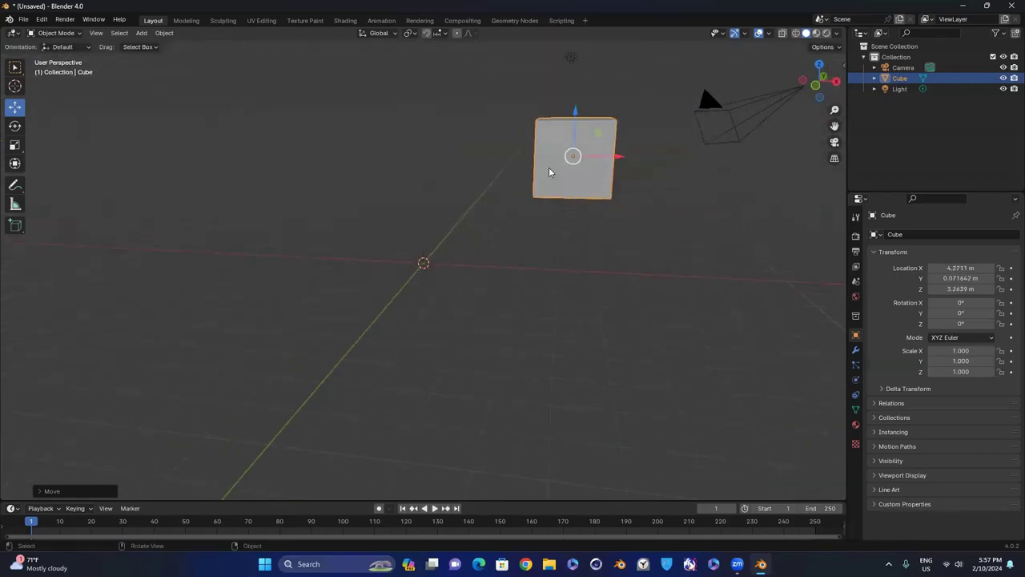
left_click_drag(573, 159, 512, 297)
mouse_move(819, 95)
left_mouse_down()
mouse_move(839, 100)
mouse_move(811, 97)
mouse_move(823, 106)
mouse_move(833, 103)
mouse_move(815, 95)
left_mouse_up()
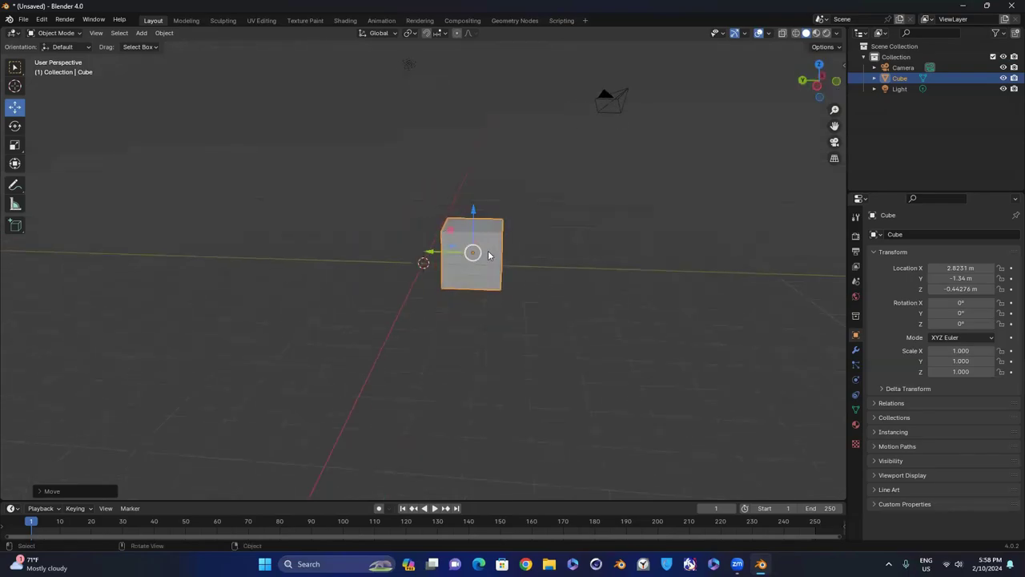
left_click_drag(503, 228, 465, 174)
key("g")
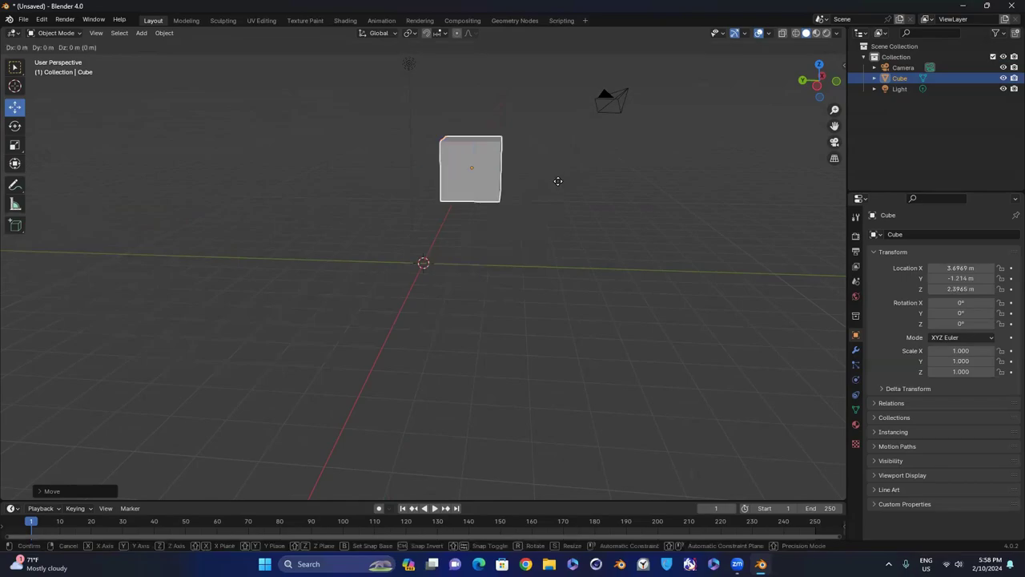
left_click_drag(558, 181, 558, 192)
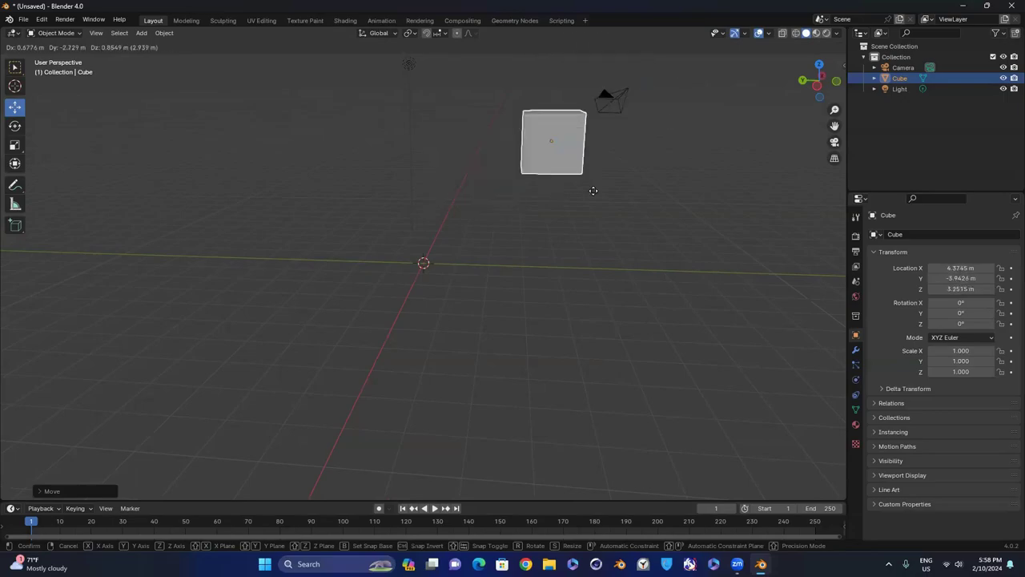
left_click(551, 208)
left_click_drag(818, 95, 732, 141)
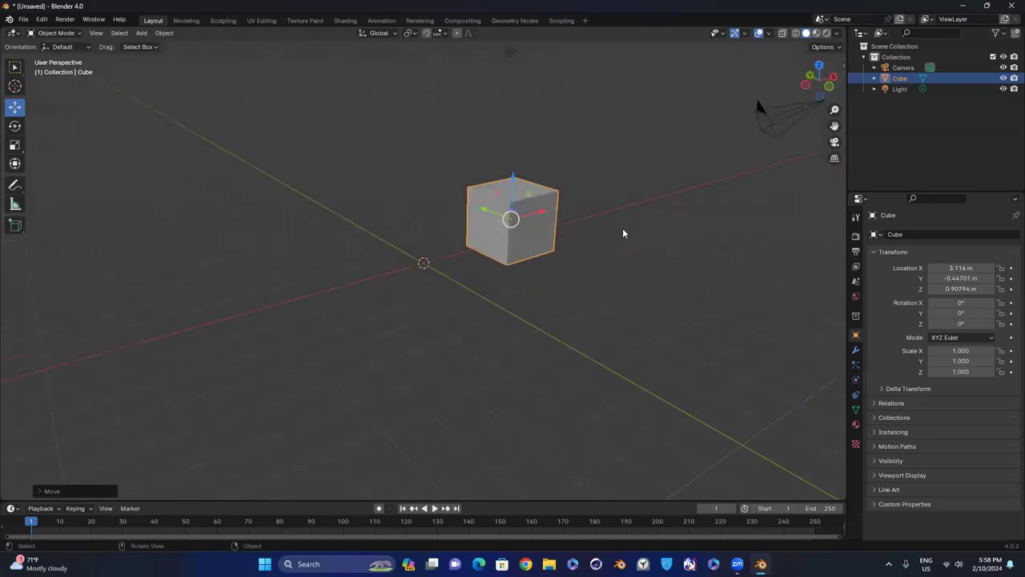
left_click_drag(513, 221, 435, 242)
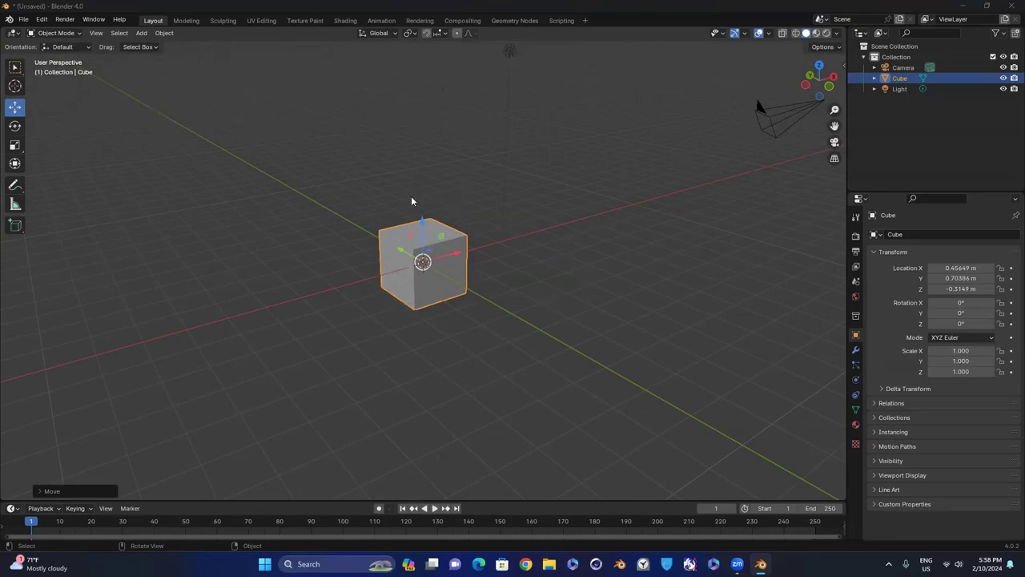
- Switch to Select Box and try several box selections around the cube
left_click(14, 67)
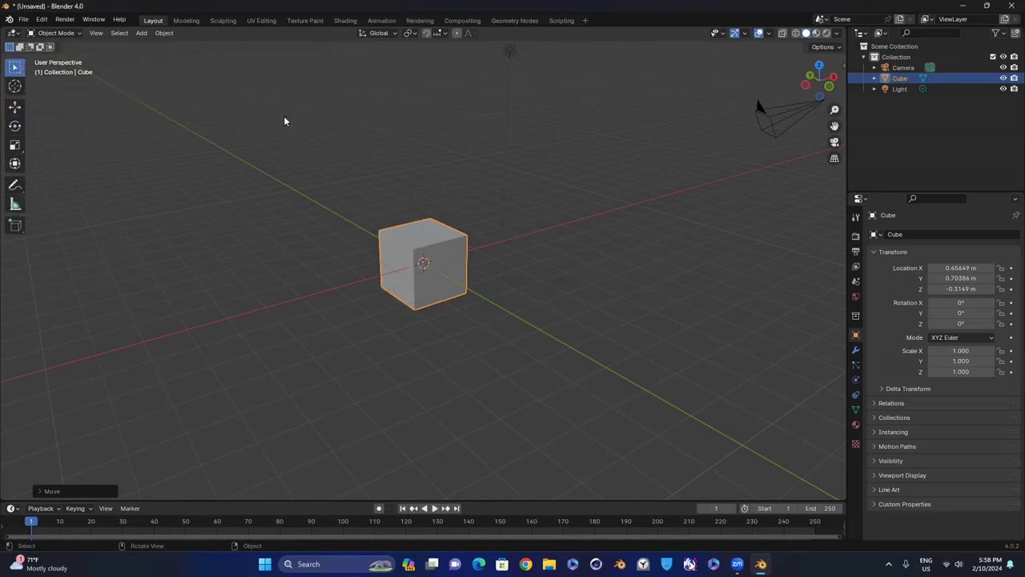
left_click_drag(244, 167, 697, 378)
left_click_drag(277, 68, 505, 248)
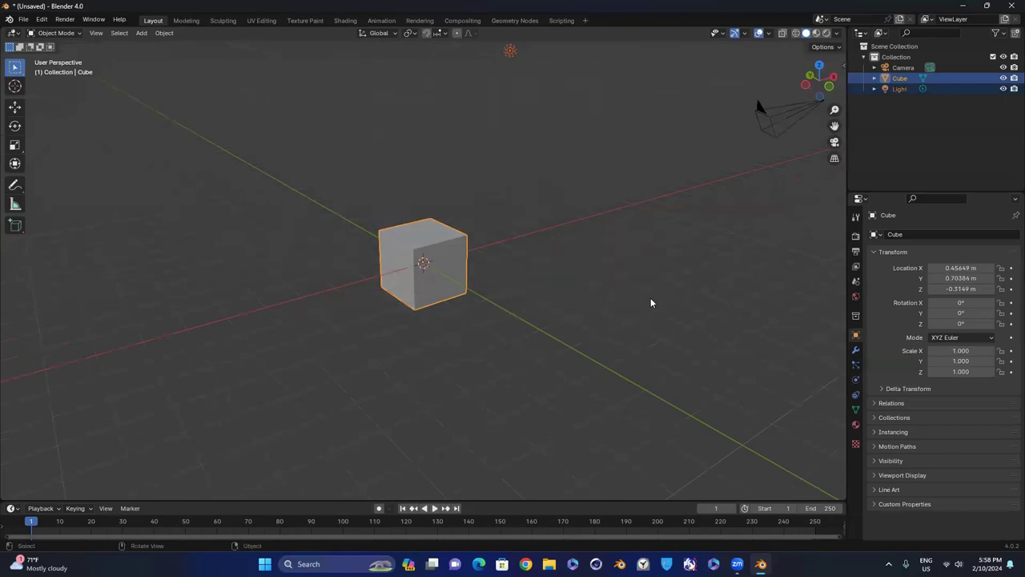
left_click_drag(534, 188, 410, 171)
left_click_drag(183, 253, 349, 374)
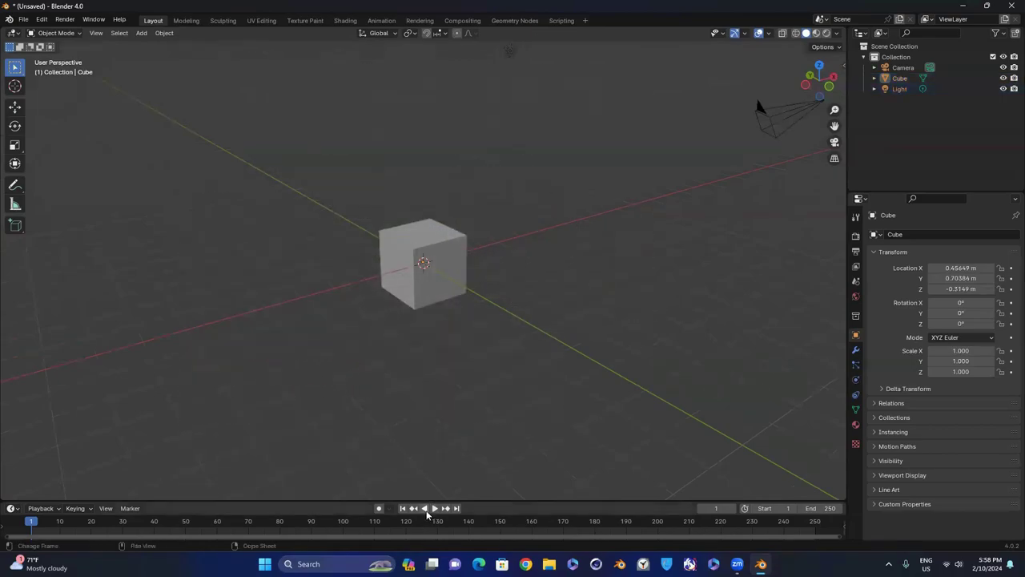
- Play the timeline forward and backward, stopping at frame 15
left_click(435, 508)
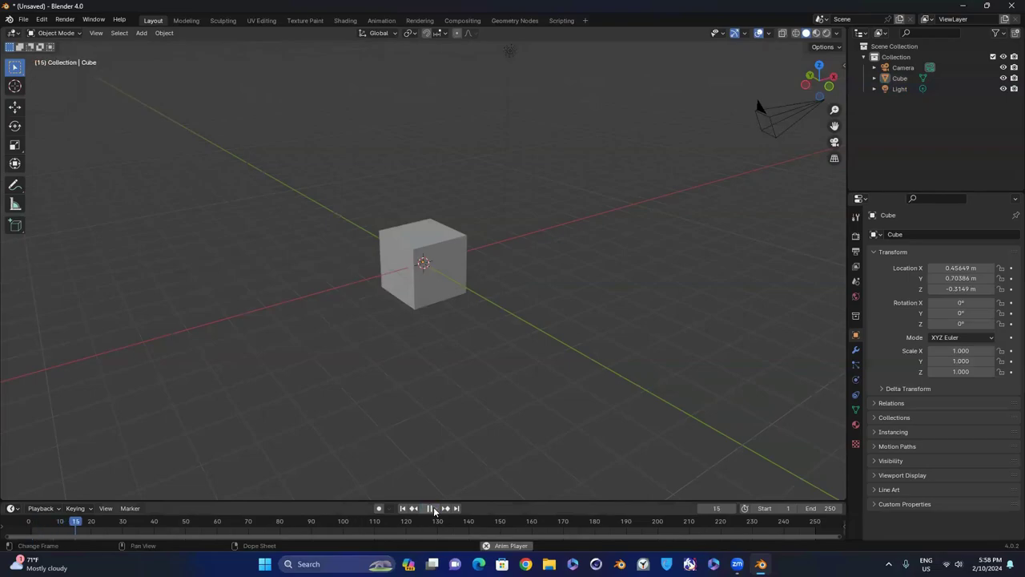
left_click(425, 508)
left_click(434, 508)
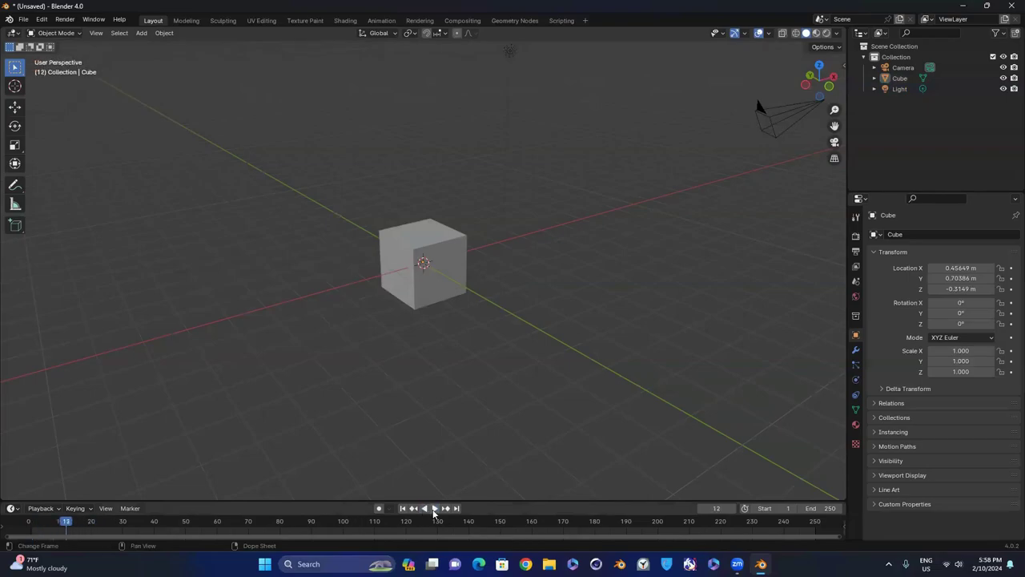
left_click(424, 508)
- Drag the 3D cursor with the Cursor tool to a spot left of the cube
left_click(22, 90)
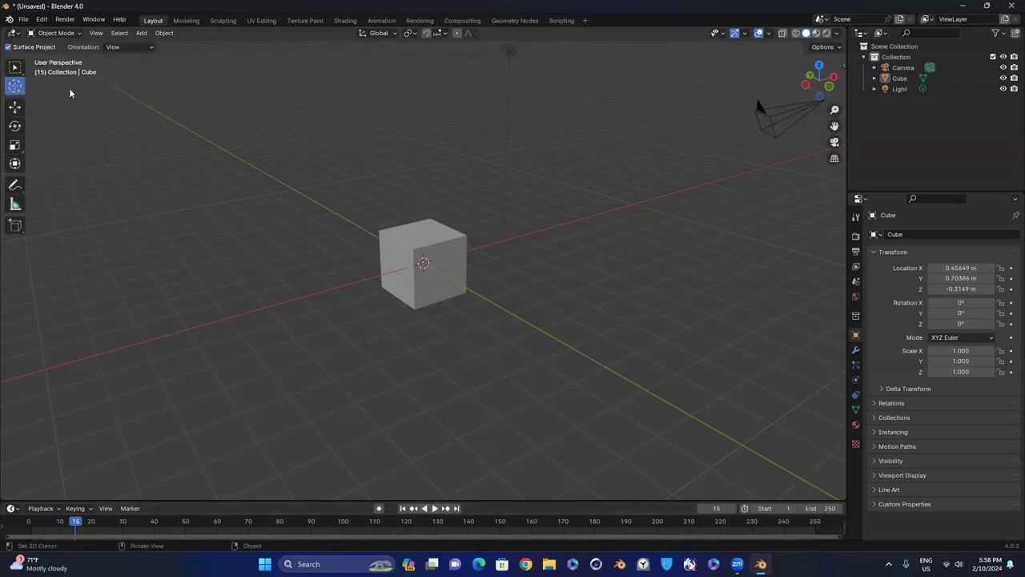
left_click_drag(477, 262, 321, 200)
right_click_drag(505, 312, 229, 252, "shift")
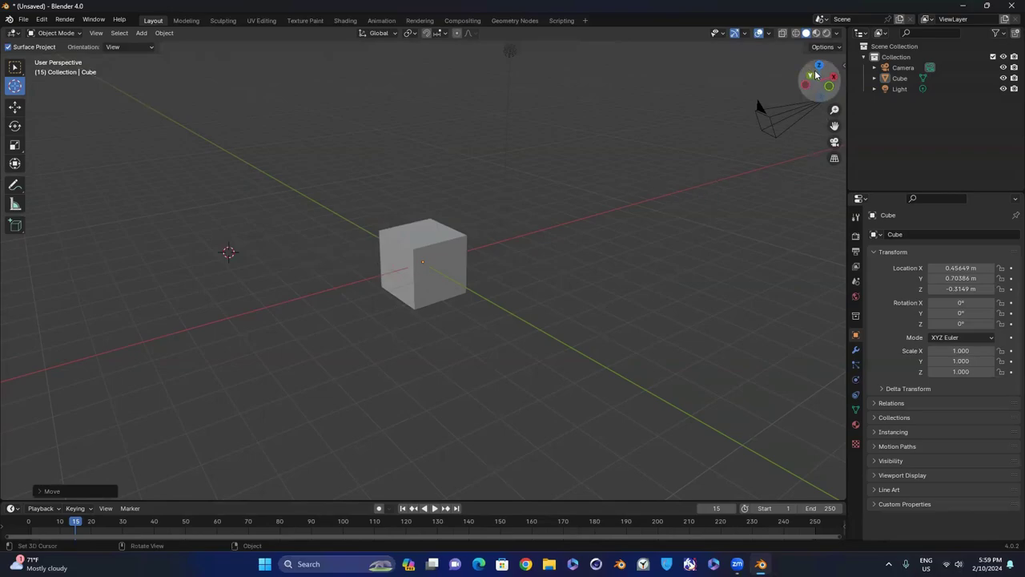
left_click_drag(819, 83, 505, 268)
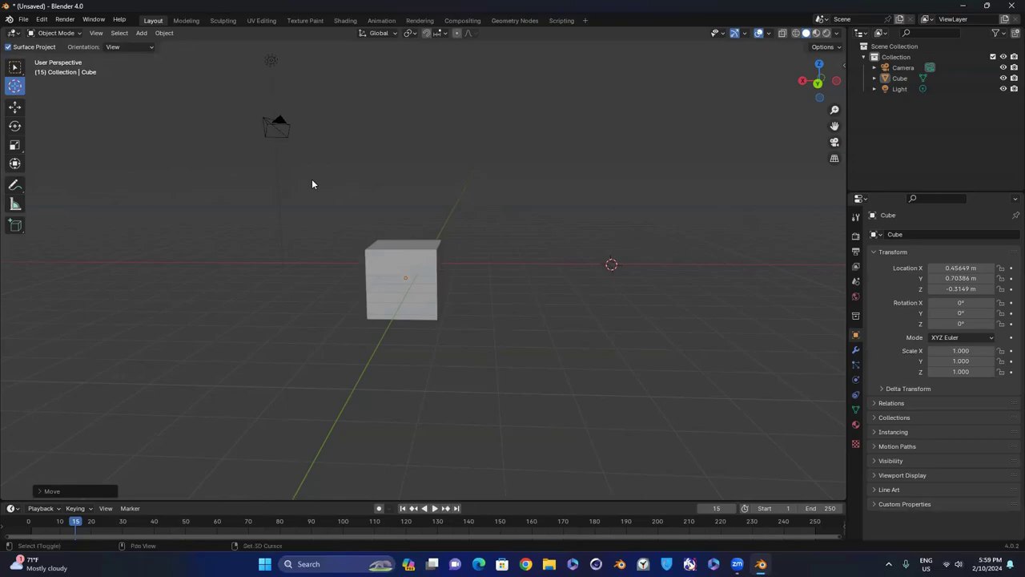
- Add Cube.001 at the 3D cursor via Shift+A > Mesh > Cube, at -4.9399, 3.0796, 0.53125 m
key("shift+a")
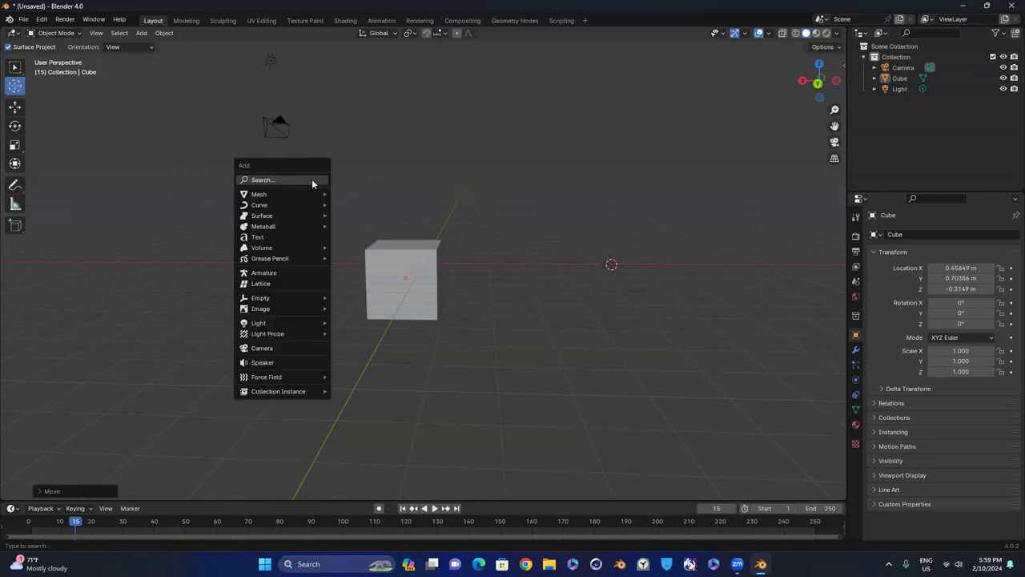
mouse_move(305, 195)
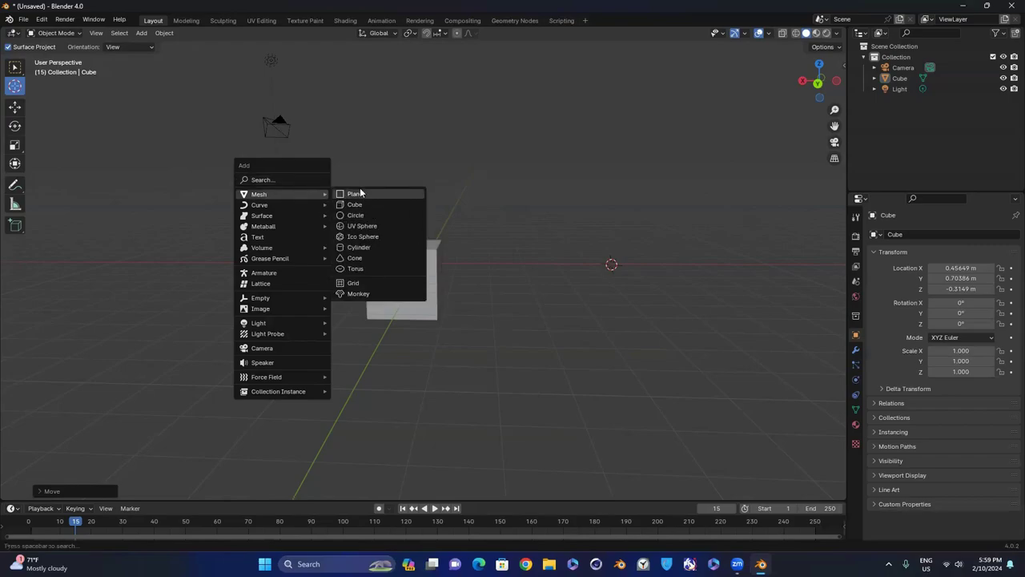
key("Escape")
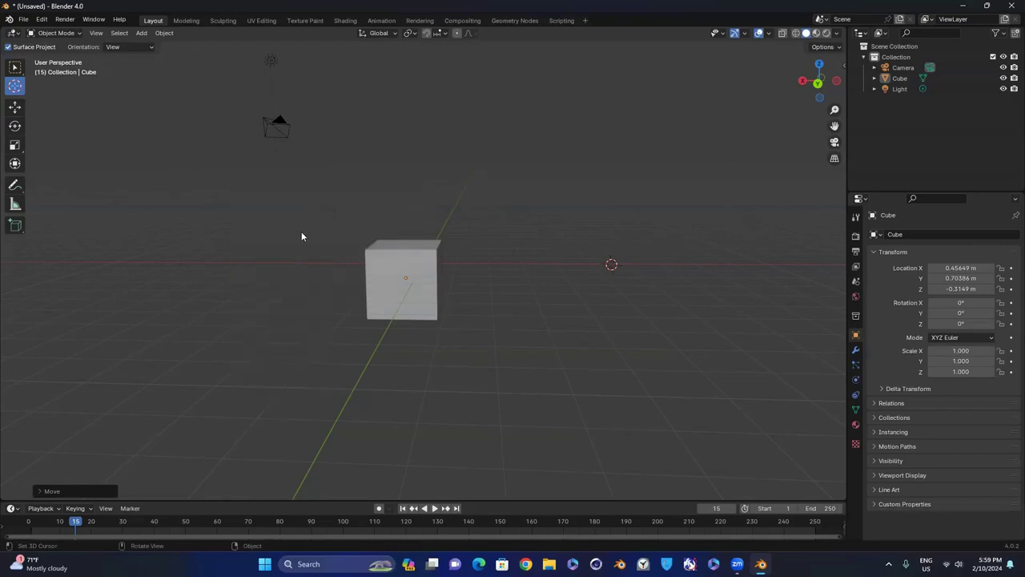
key("shift+a")
mouse_move(309, 251)
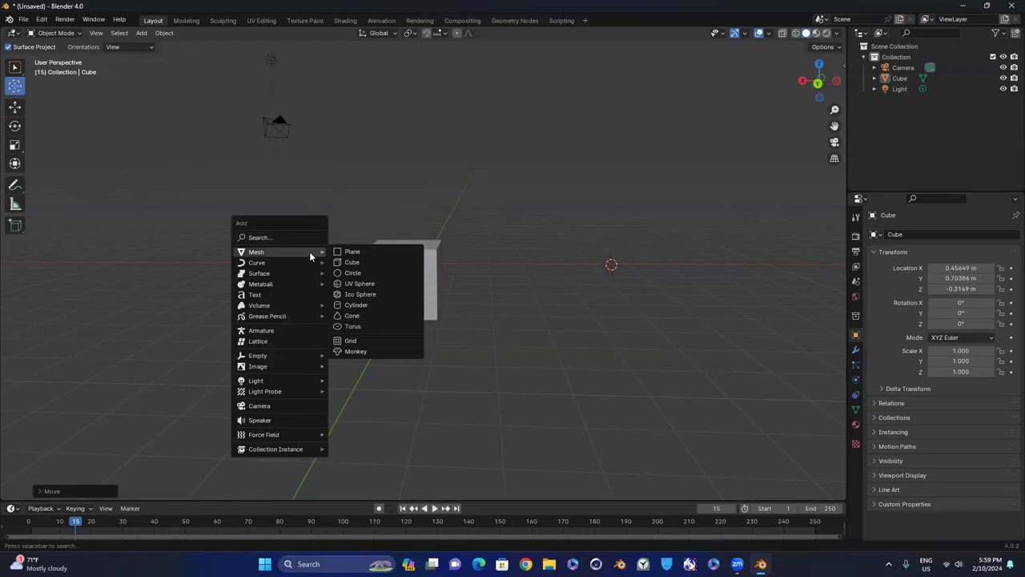
left_click(356, 261)
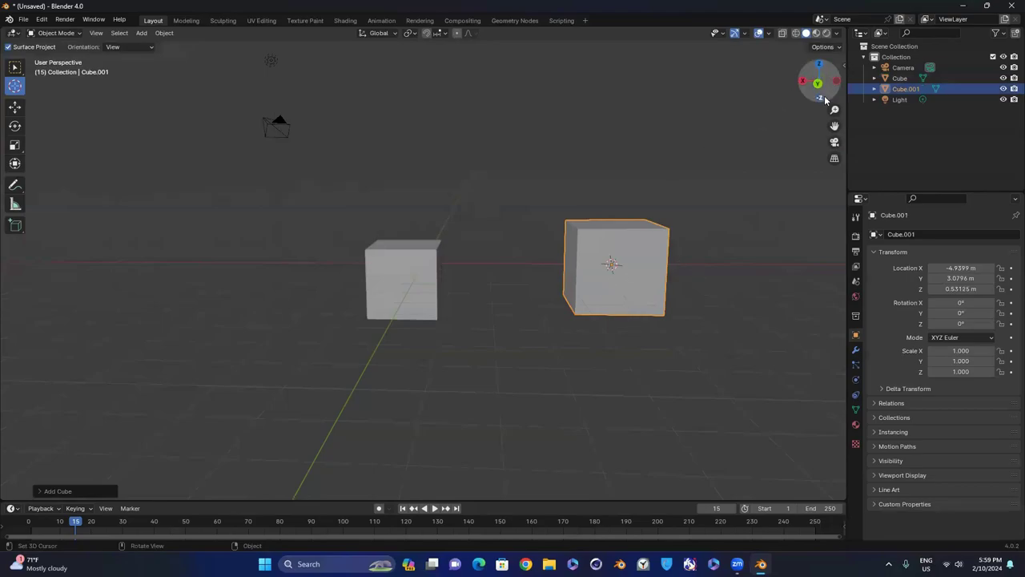
left_click_drag(819, 83, 646, 236)
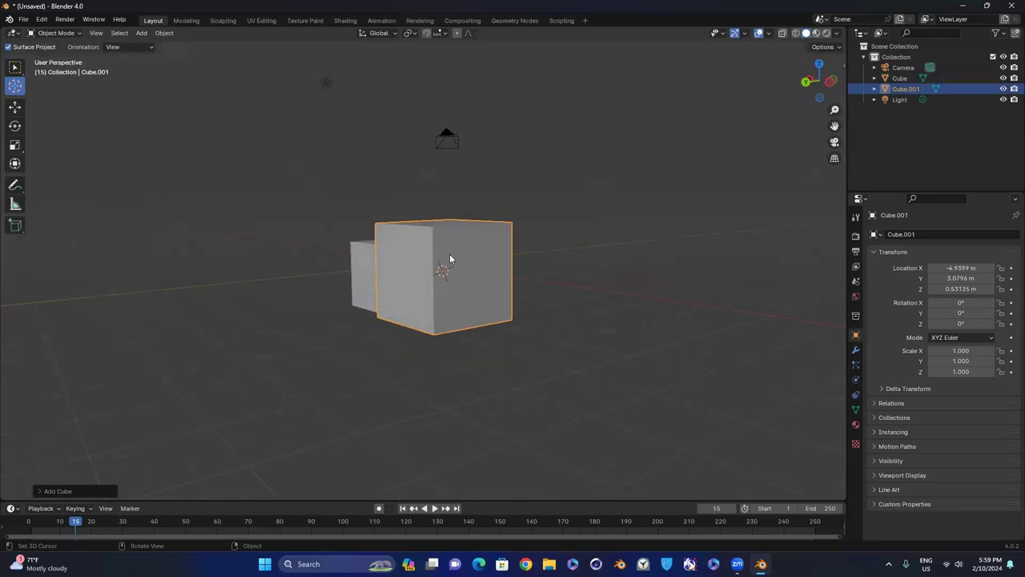
left_click(15, 68)
left_click_drag(826, 92, 424, 193)
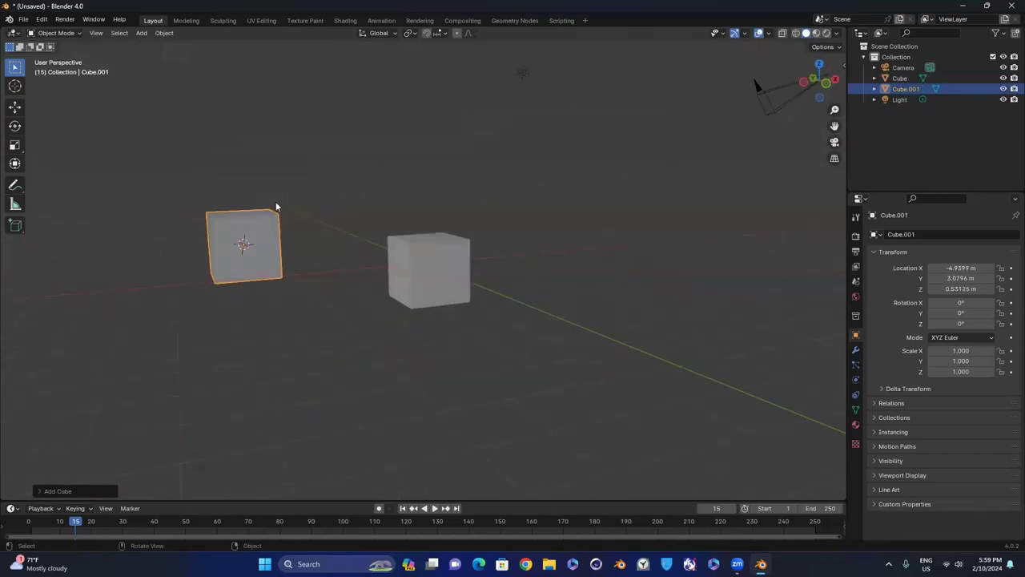
- Tilt Cube.001 off-axis with the Rotate tool, reselecting it to rotate further
left_click(12, 127)
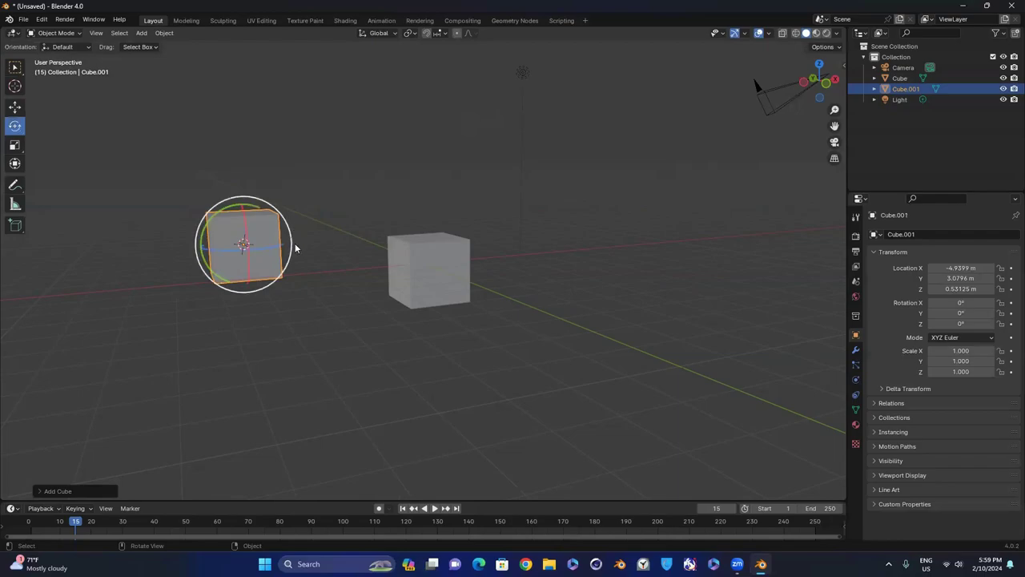
left_click_drag(241, 224, 256, 258)
left_click(784, 169)
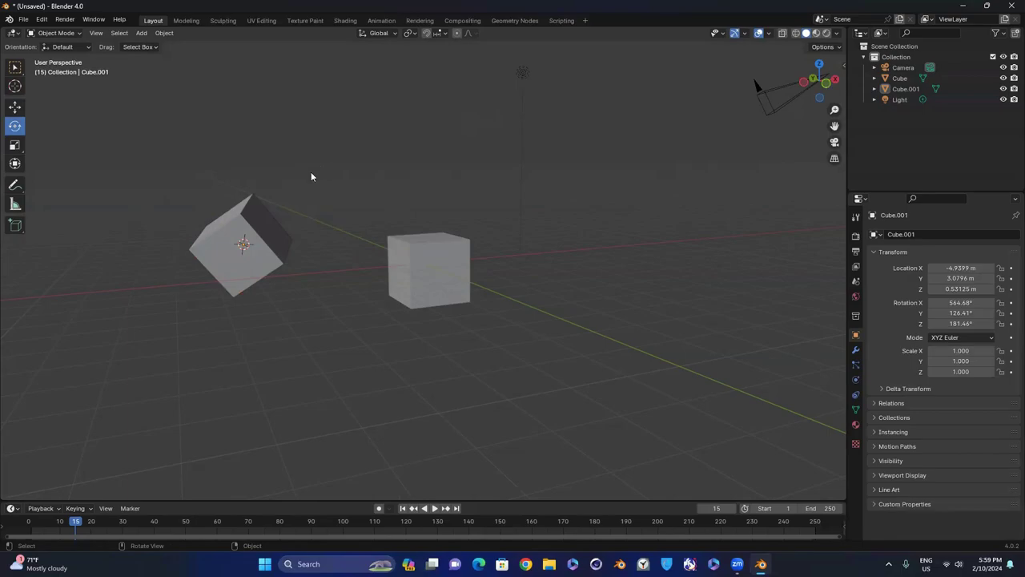
left_click(259, 210)
left_click_drag(325, 195, 345, 231)
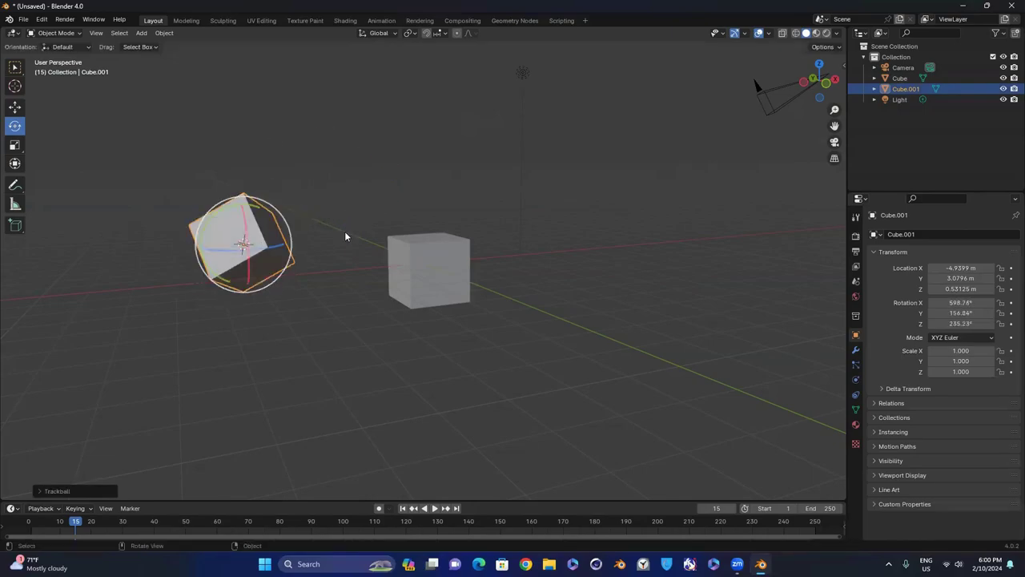
- Reselect Cube.001 and begin a free trackball rotation with R
left_click(302, 396)
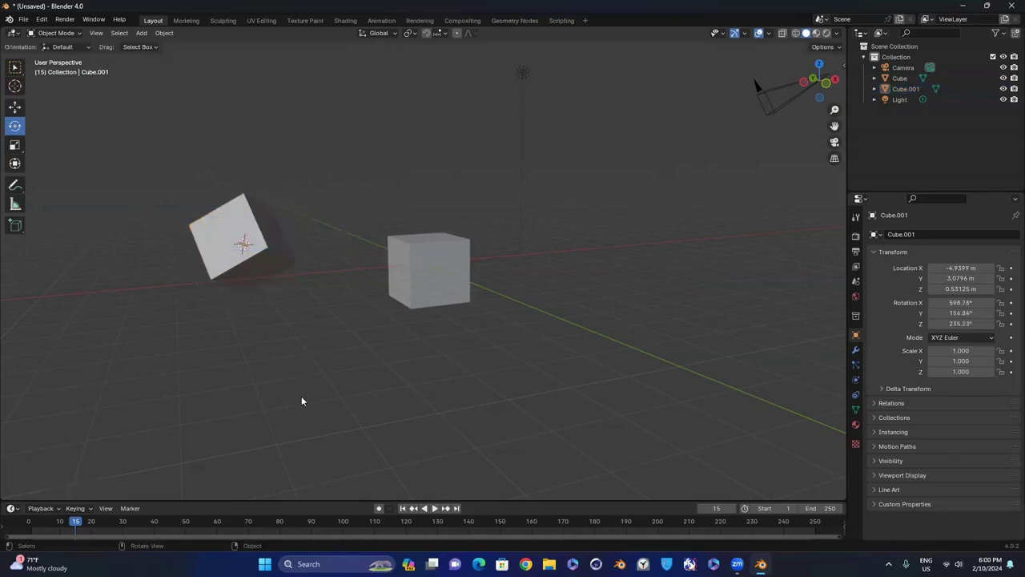
left_click(212, 244)
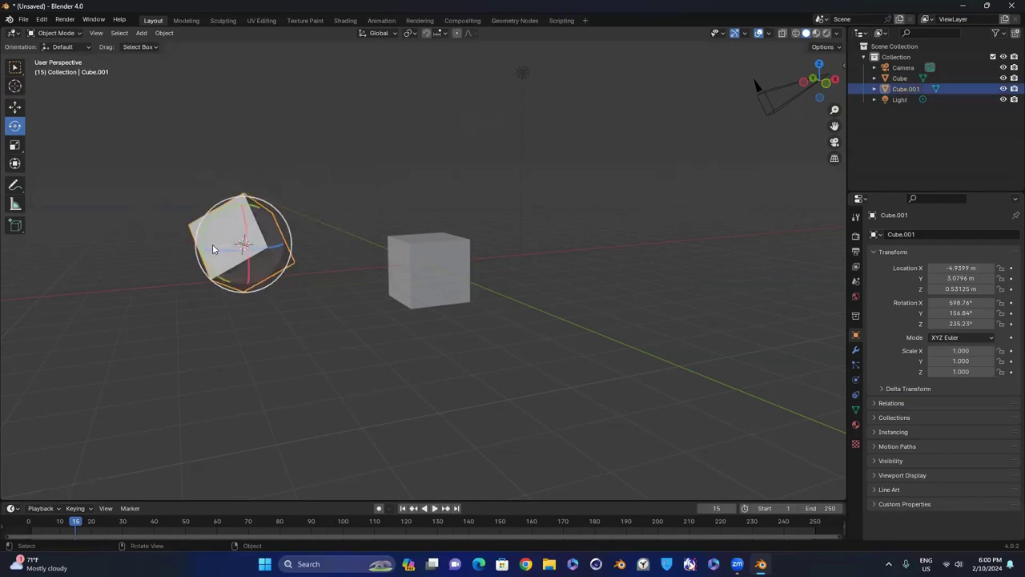
left_click(14, 67)
key("r")
key("r")
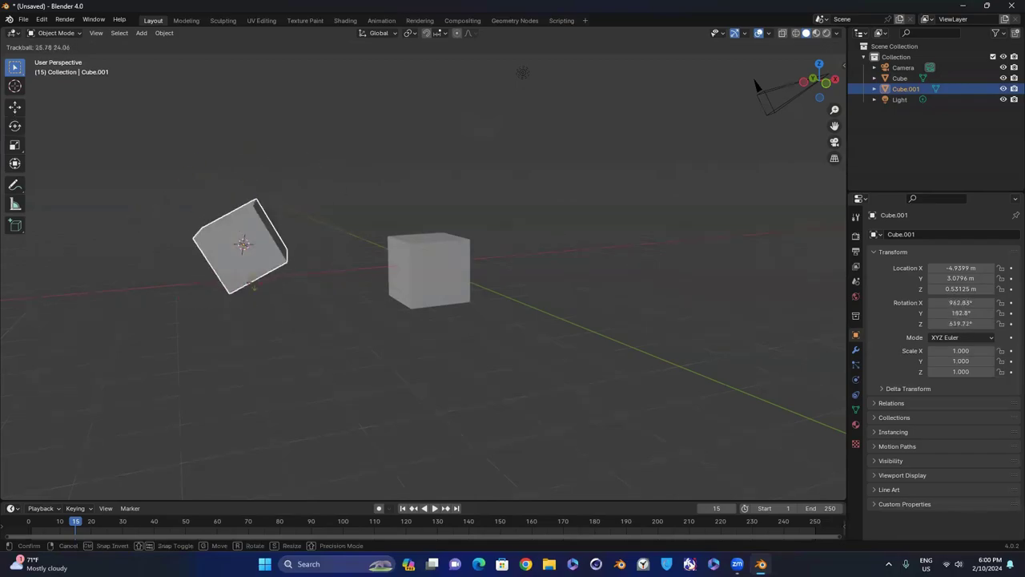
- Confirm Cube.001's rotation, then move Cube.001 and the front cube to new spots with G
key("Return")
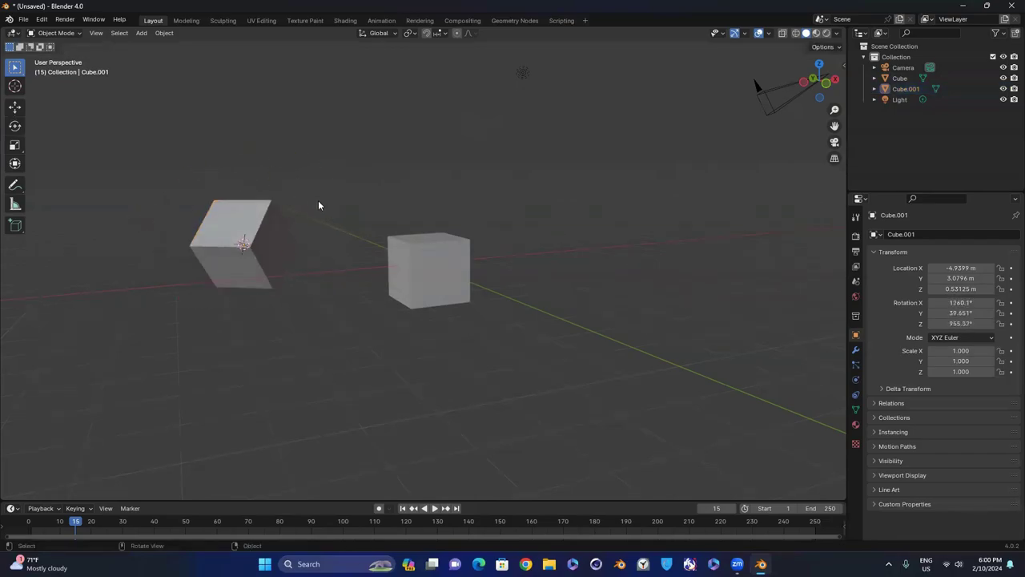
left_click(233, 255)
key("g")
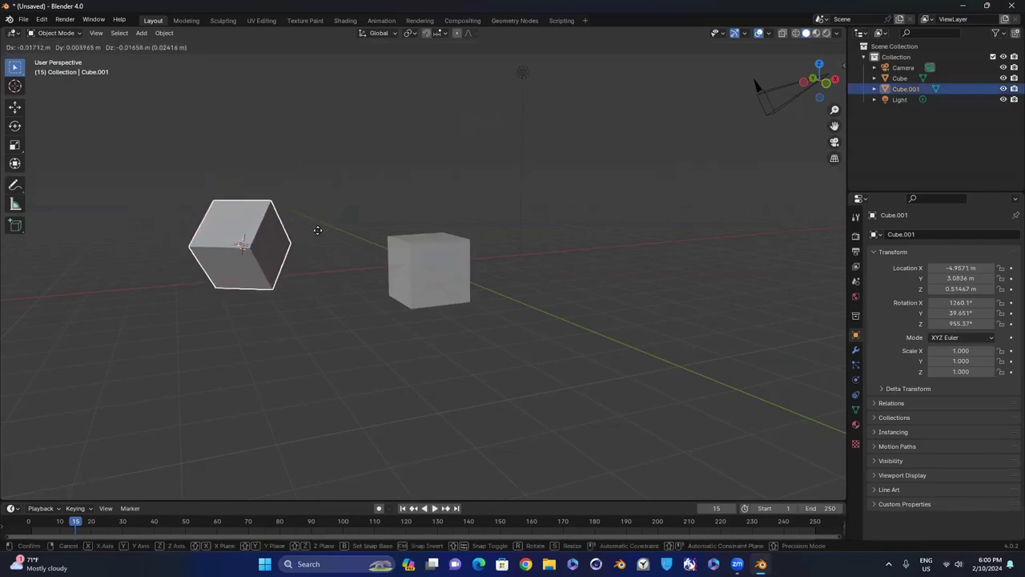
left_click(422, 188)
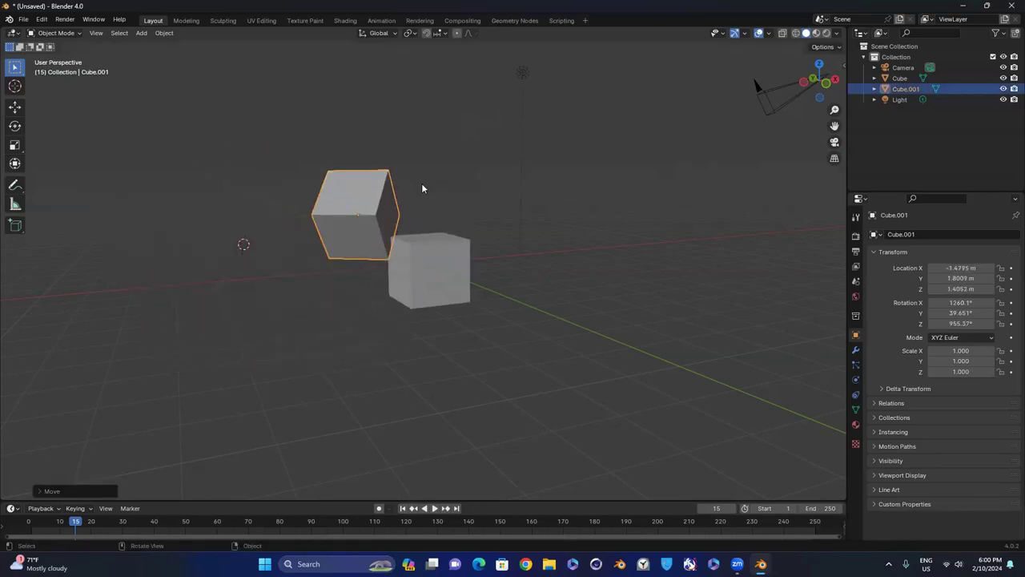
left_click(463, 319)
left_click(433, 295)
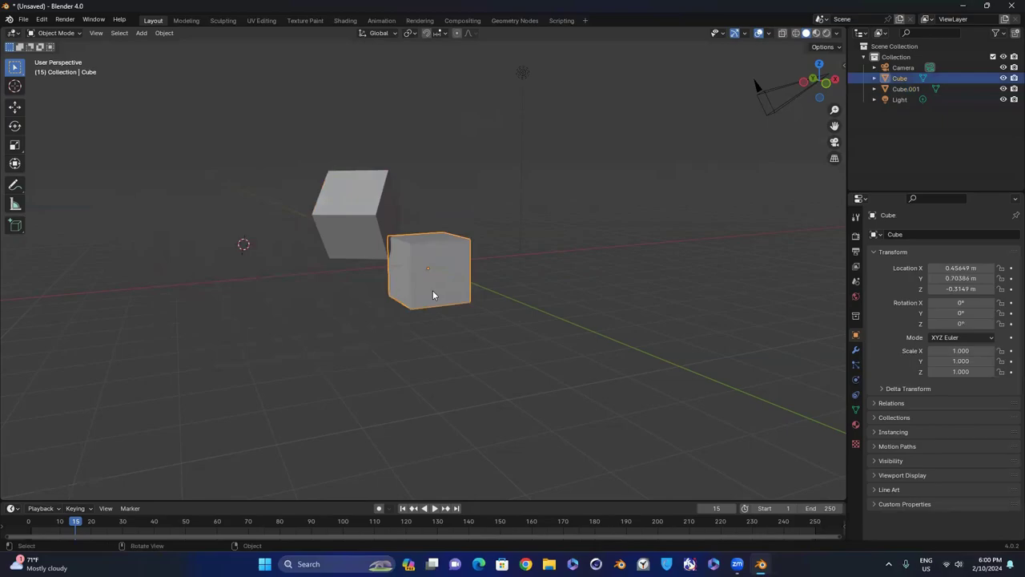
key("g")
left_click(485, 289)
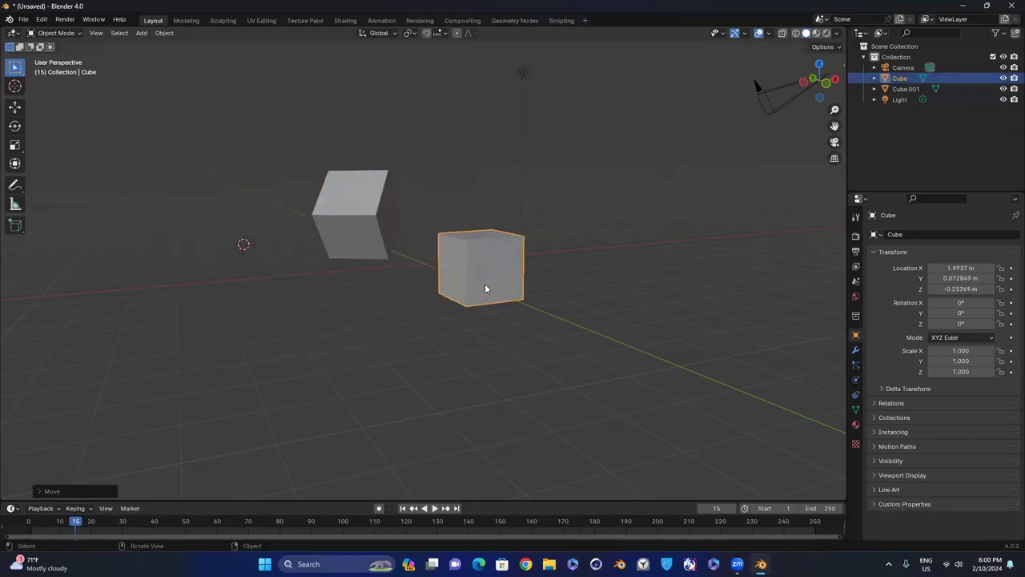
- Undo both cube moves with Ctrl+Z, then select Cube.001 and bring up the Z shading pie
key("shift+a")
key("ctrl+z")
key("ctrl+z")
key("ctrl+z")
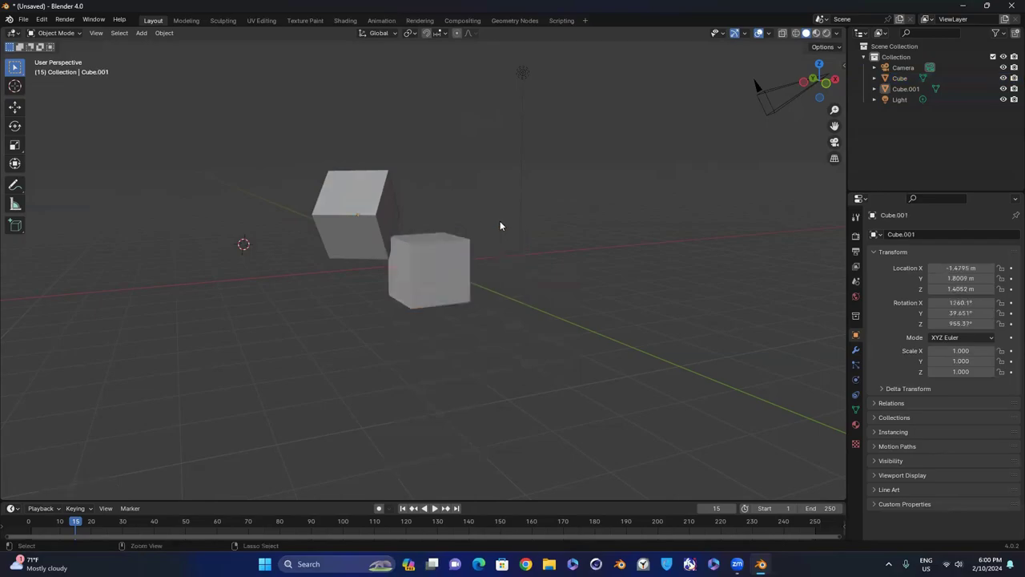
key("ctrl+z")
key("ctrl+z")
key("ctrl+z")
key("ctrl+z")
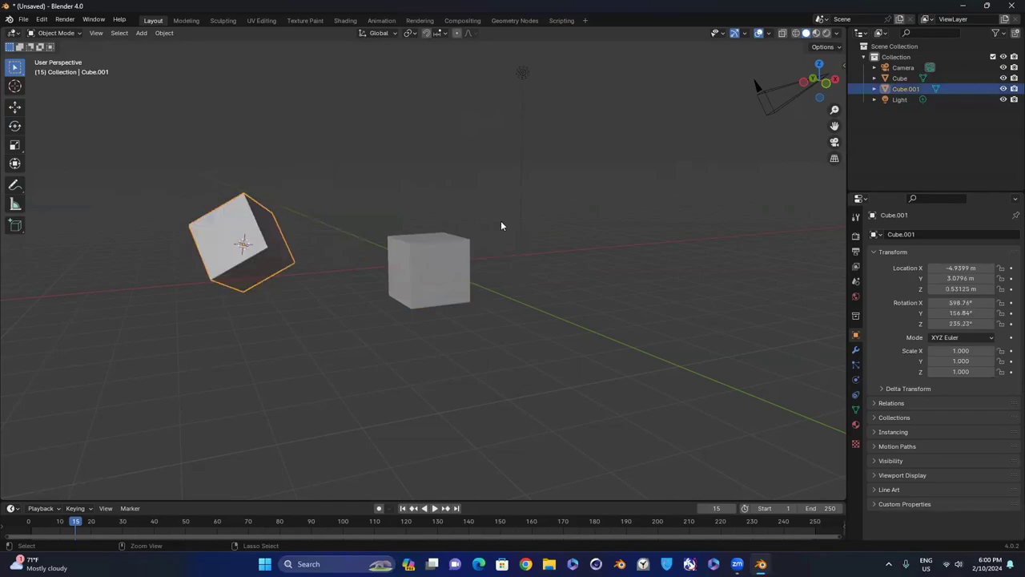
left_click(217, 224)
key("z")
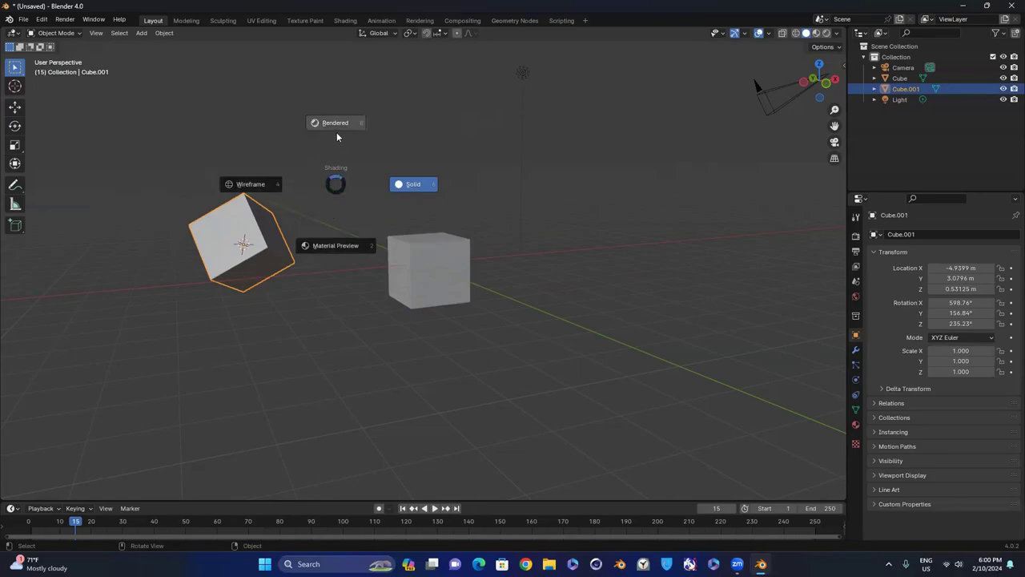
- Cycle the viewport through Rendered, Solid and Wireframe shading
left_click(331, 208)
key("z")
left_click(301, 207)
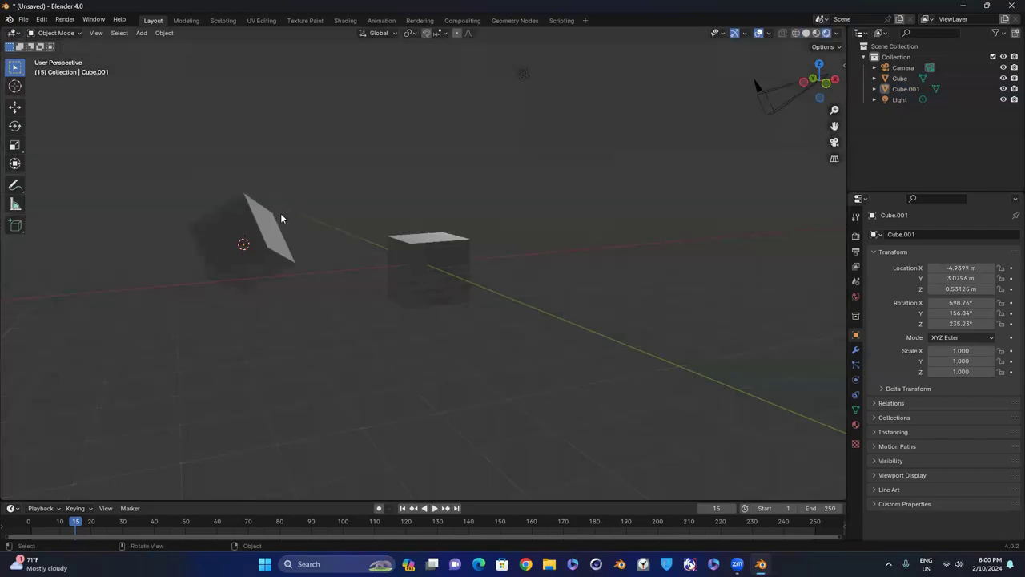
left_click(265, 223)
key("z")
left_click(298, 186)
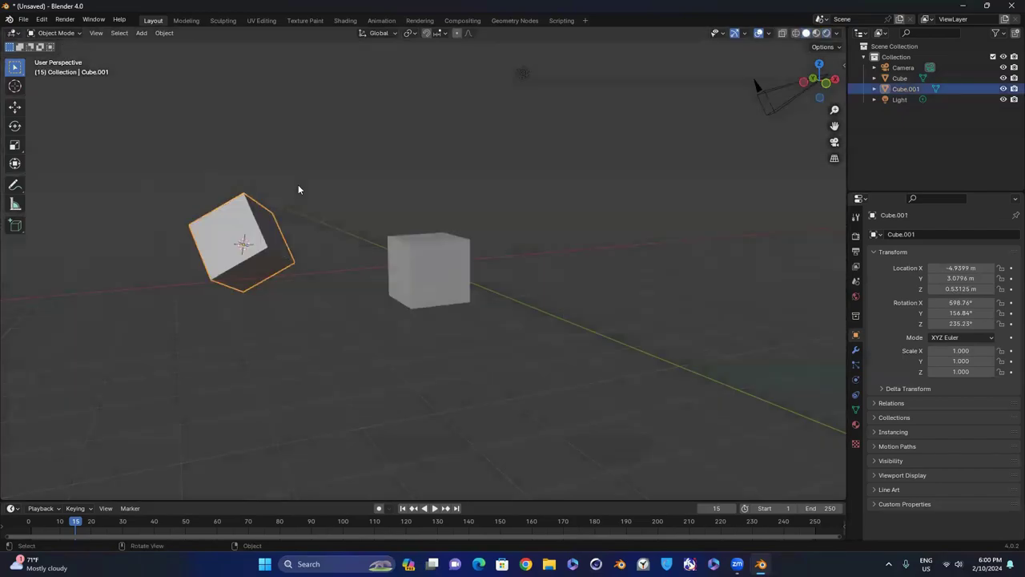
key("z")
left_click(276, 197)
- Switch the viewport to Material Preview shading and deselect Cube.001
key("z")
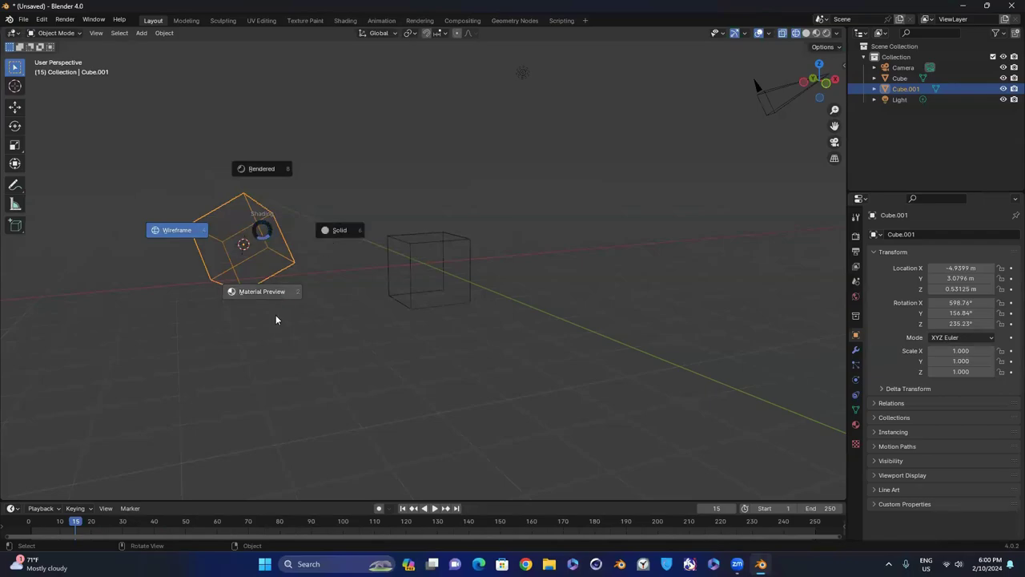
left_click(274, 295)
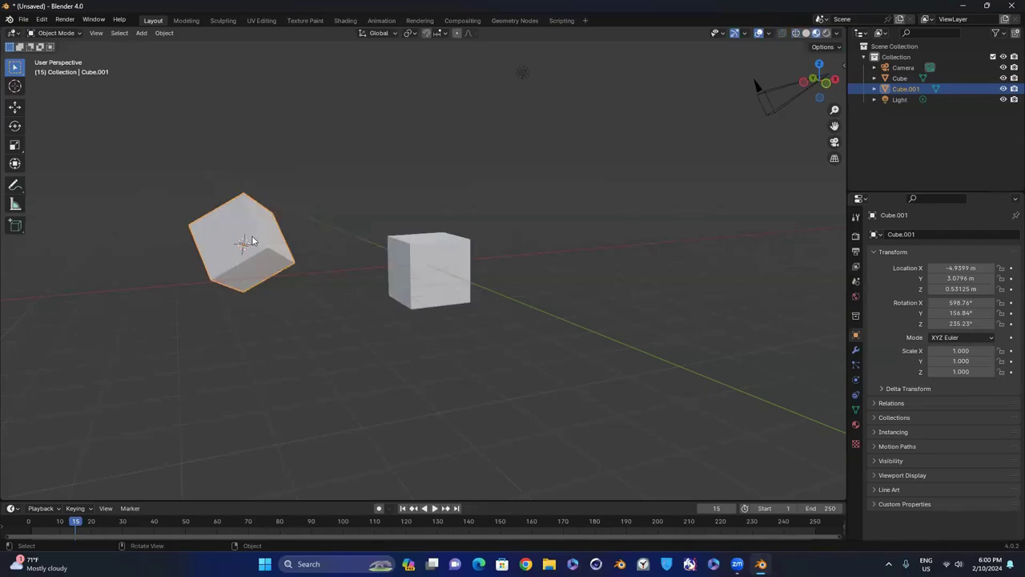
left_click_drag(251, 238, 313, 193)
left_click(325, 139)
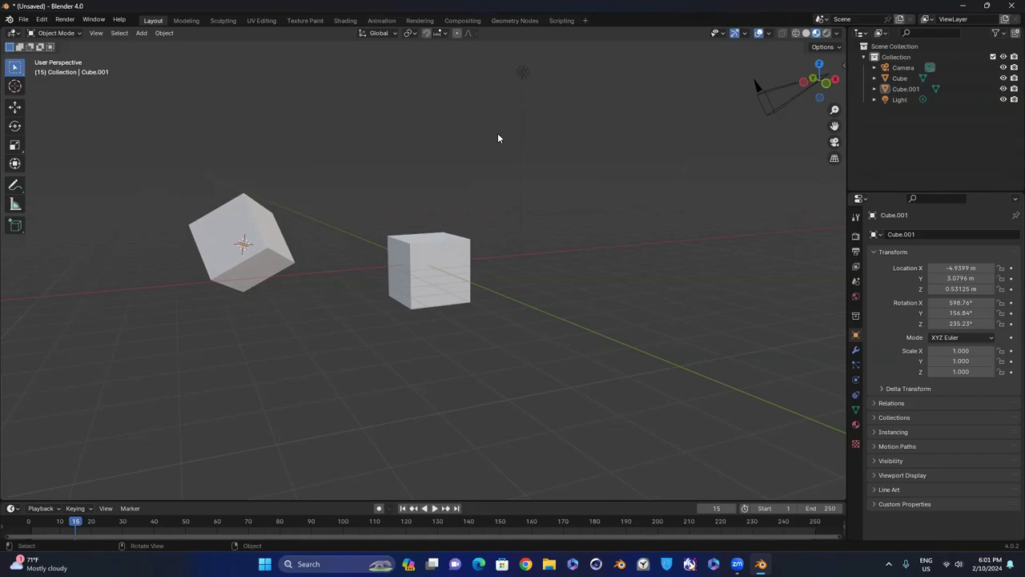
- Delete the right cube and then the remaining cube, leaving only camera and light
scroll(498, 133, "up", 3)
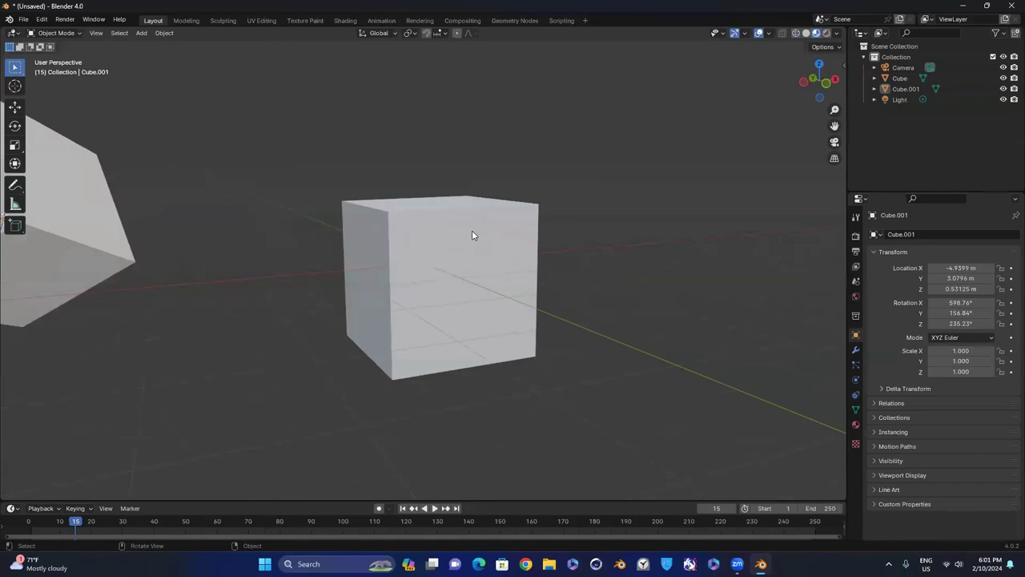
scroll(472, 230, "down", 3)
left_click(443, 268)
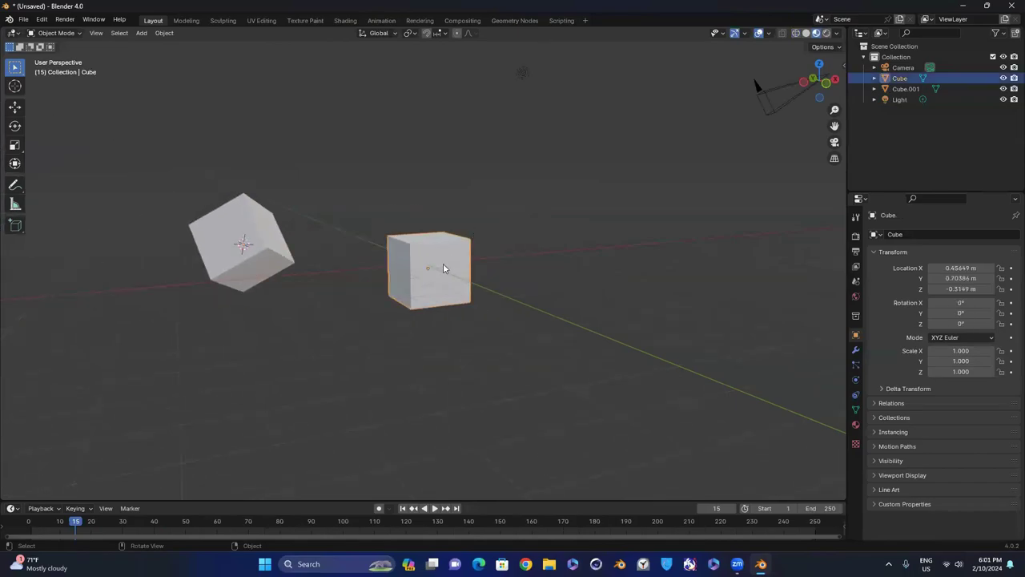
key("Delete")
left_click(250, 230)
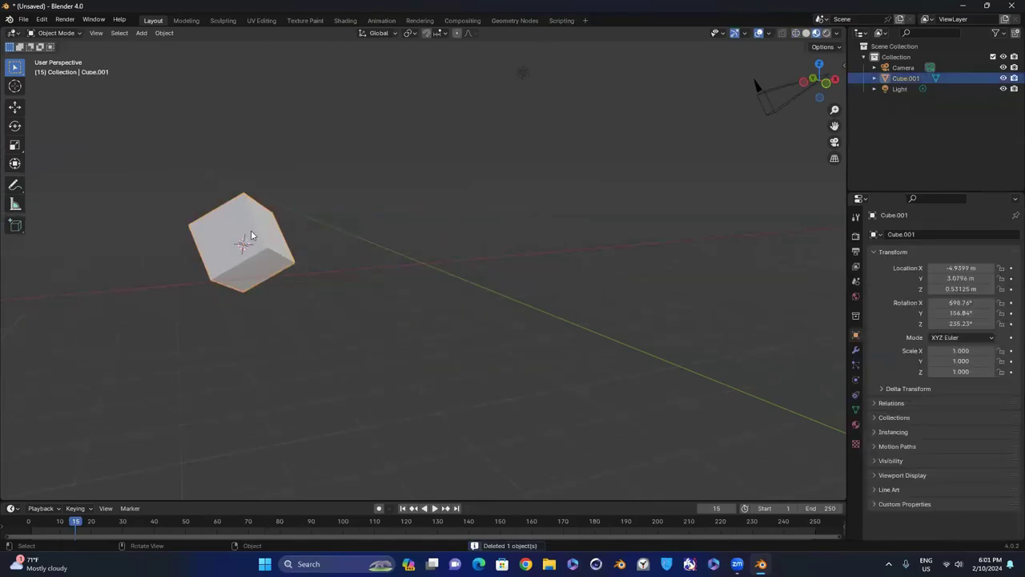
key("Delete")
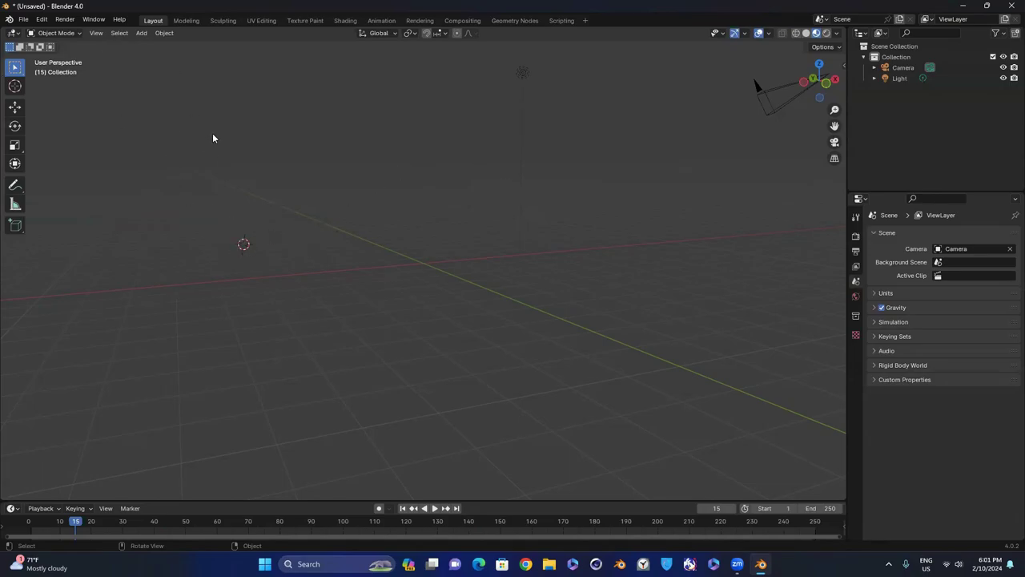
- Add a Cone, a Cylinder and a Cube at the 3D cursor
key("shift+a")
mouse_move(218, 132)
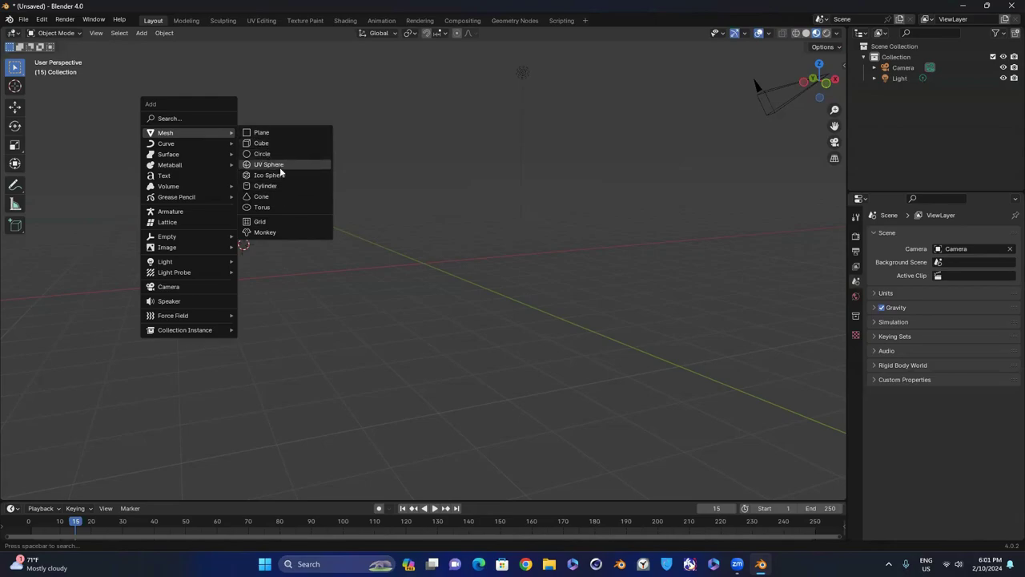
left_click(277, 195)
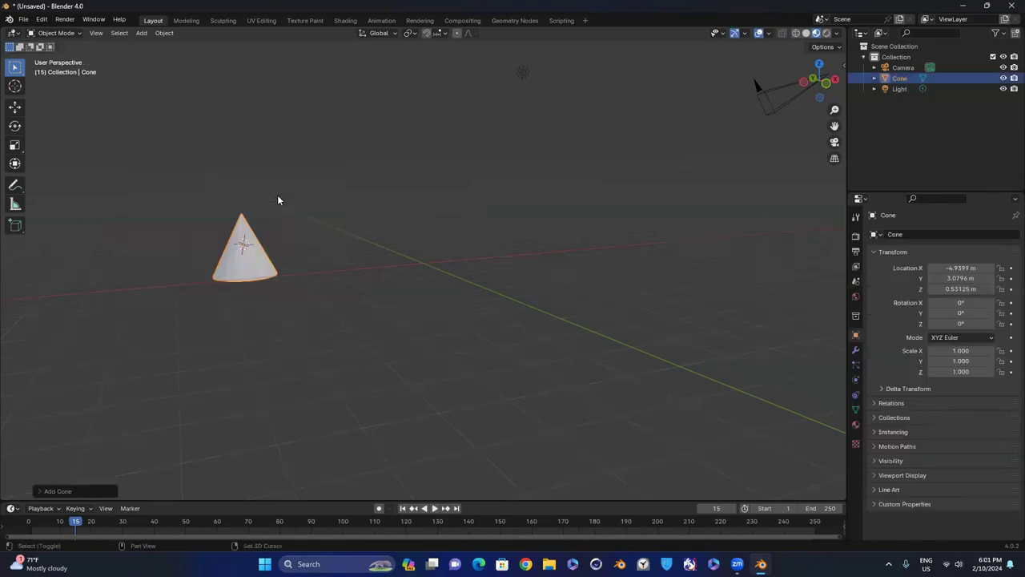
key("shift+a")
mouse_move(276, 196)
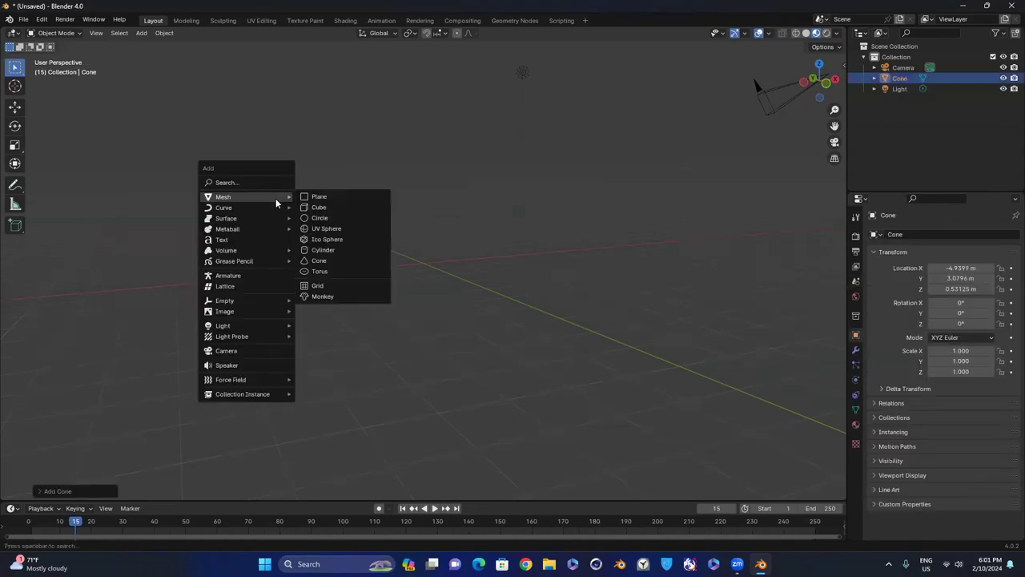
left_click(325, 250)
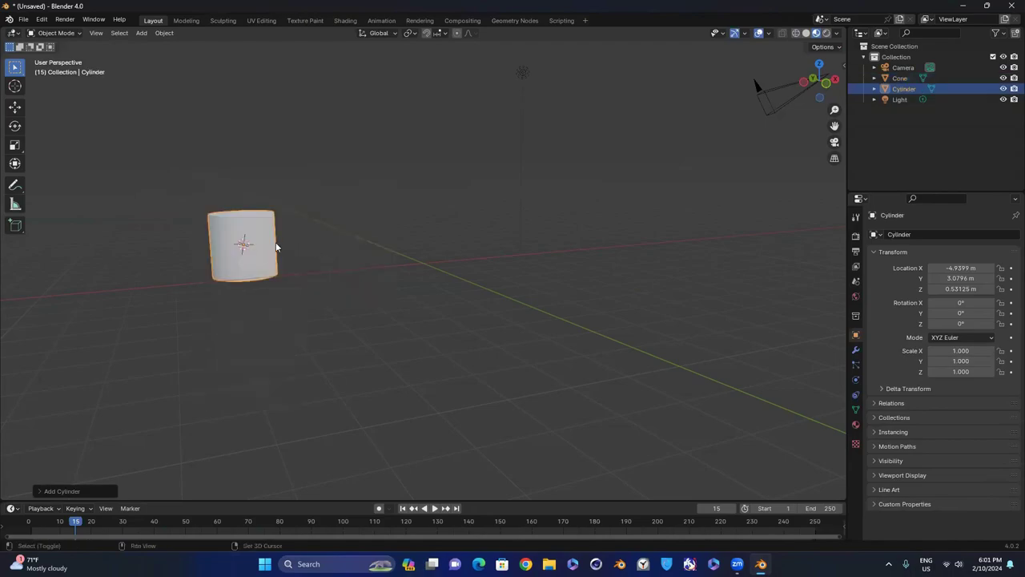
key("shift+a")
mouse_move(282, 238)
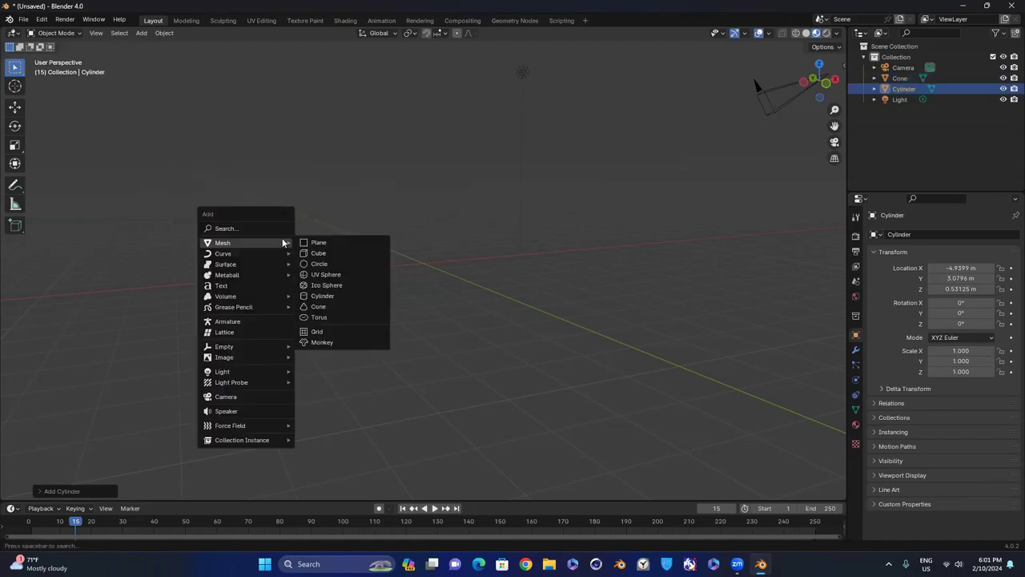
left_click(327, 254)
- Add two planes and move Plane.001 3 m along the X axis
key("shift+a")
mouse_move(318, 254)
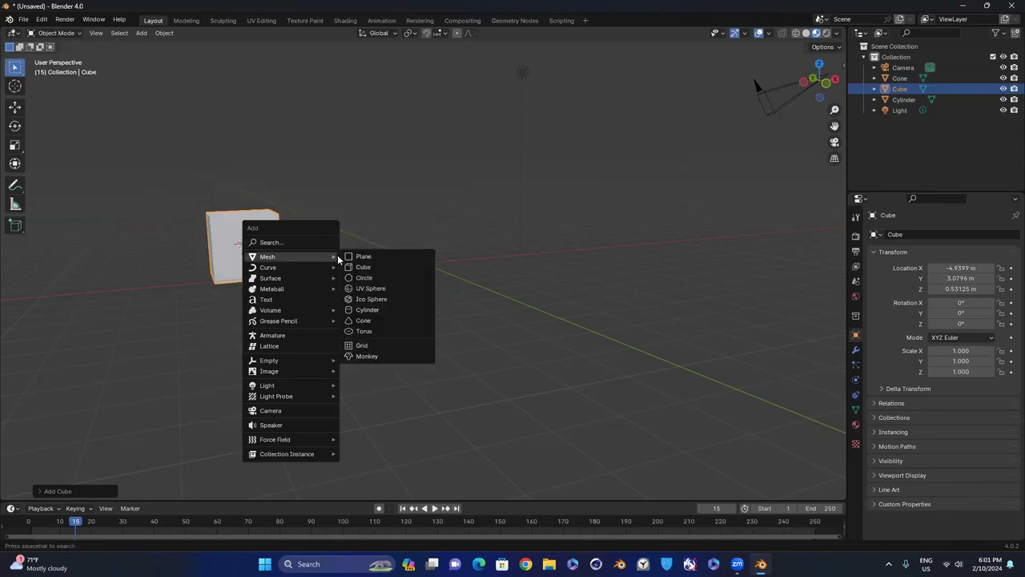
left_click(347, 257)
key("shift+a")
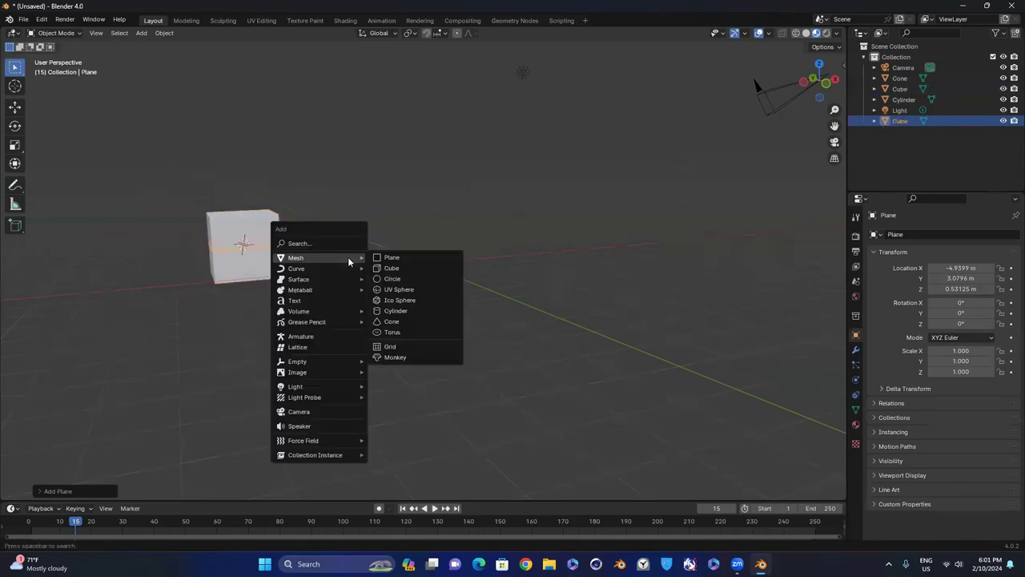
left_click(386, 258)
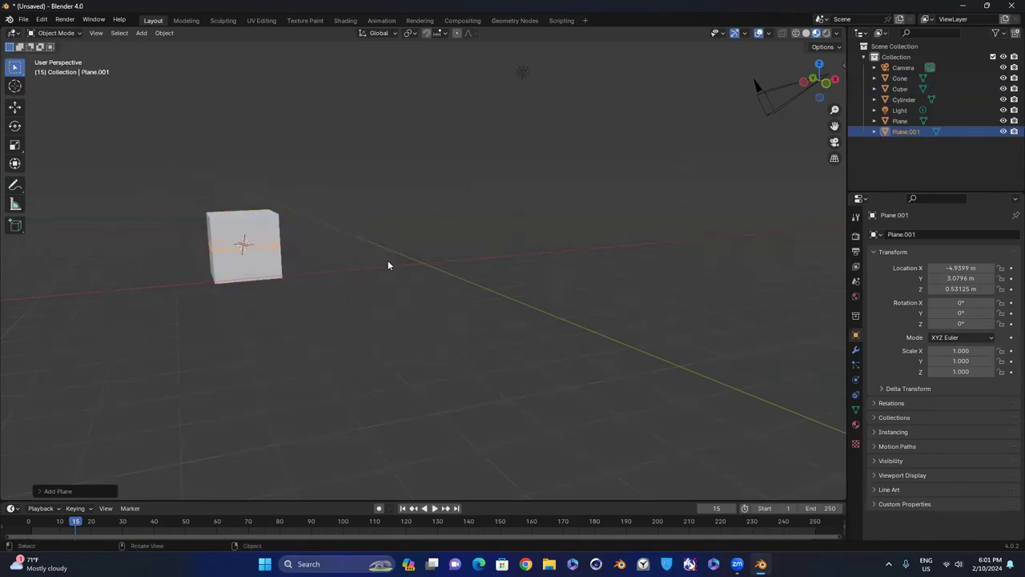
key("g")
key("x")
key("3")
key("Return")
- Move the cube to the right, then place the cone to the right of it
left_click(240, 251)
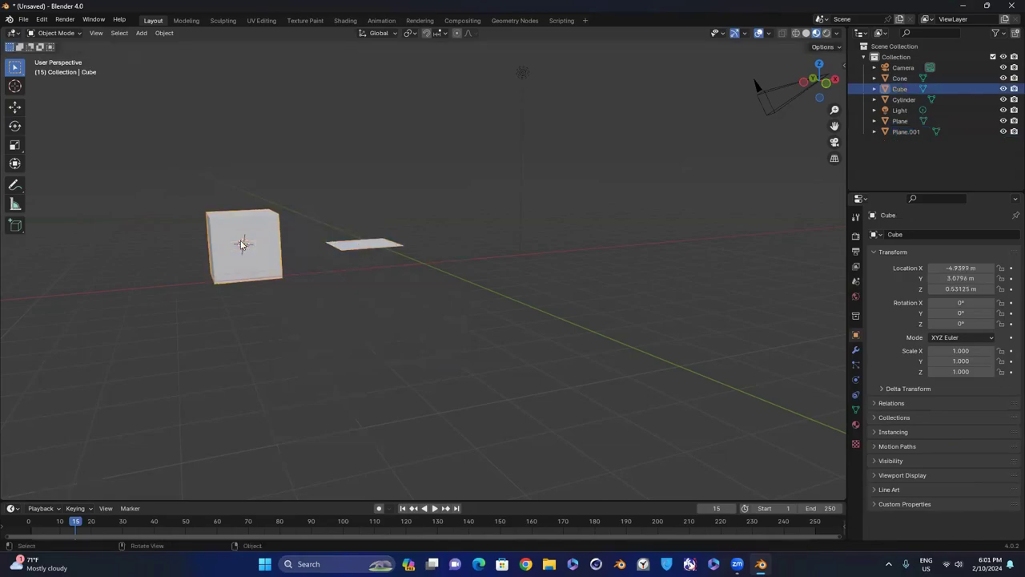
key("g")
left_click(486, 240)
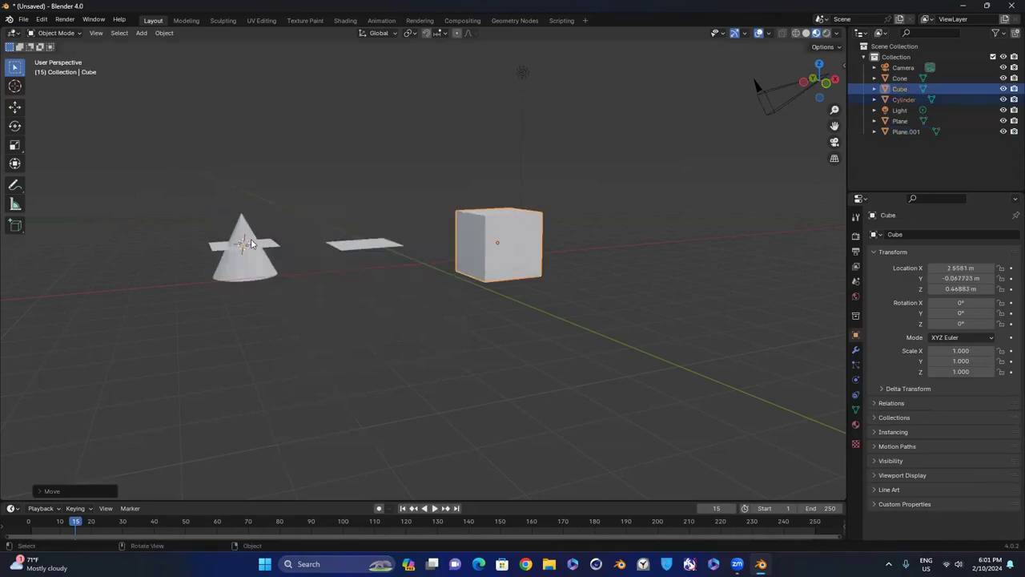
left_click(251, 240)
key("g")
left_click(631, 247)
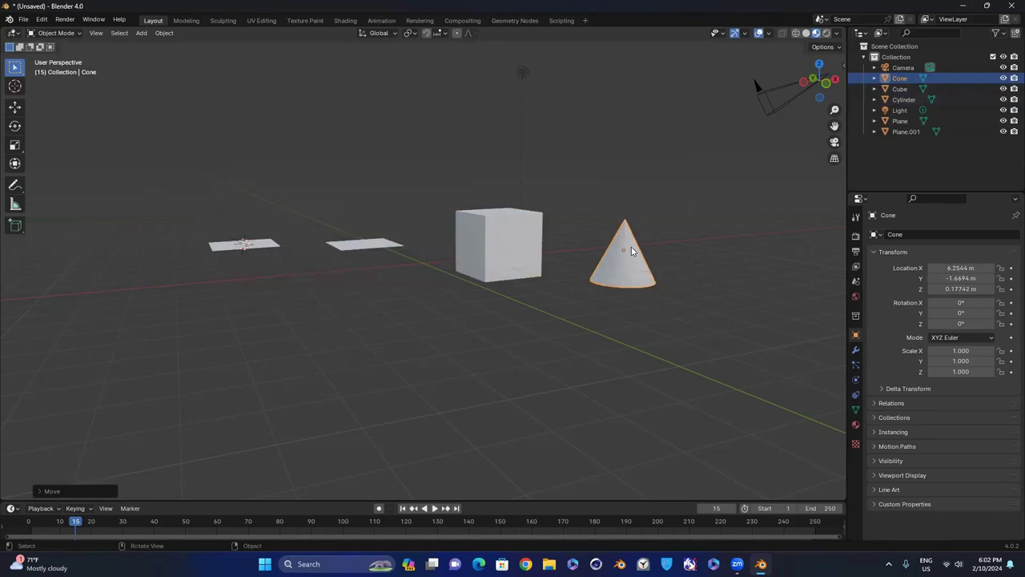
- Push the left plane back, set the cube at -0.1195, 0.38854, -2.9764 m, and view the far side
left_click(237, 249)
key("g")
left_click(337, 200)
left_click(521, 243)
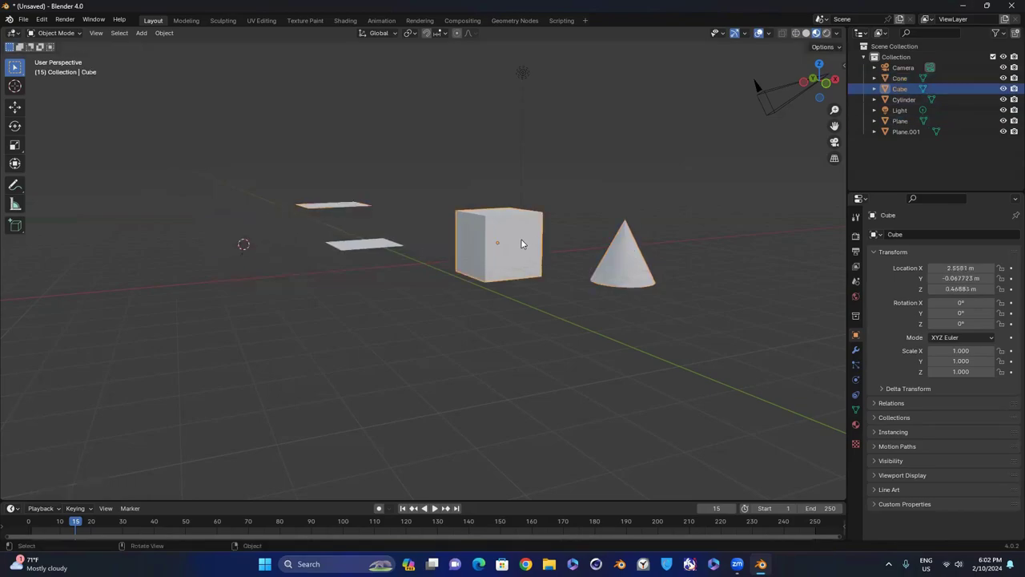
key("g")
left_click(510, 248)
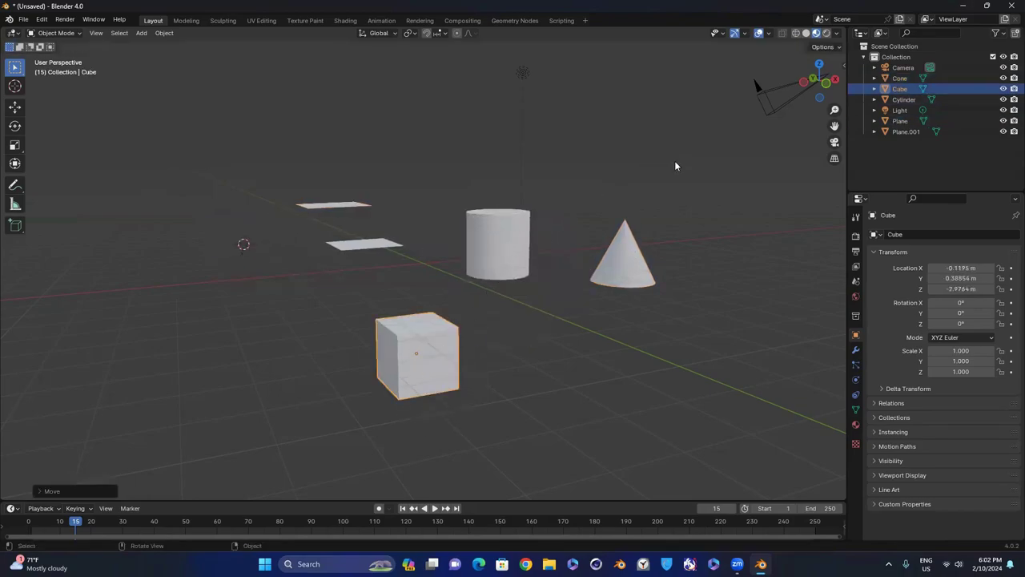
left_click_drag(817, 82, 499, 360)
- Copy and paste the cylinder, placing the duplicate up and right of the original
left_click(560, 244)
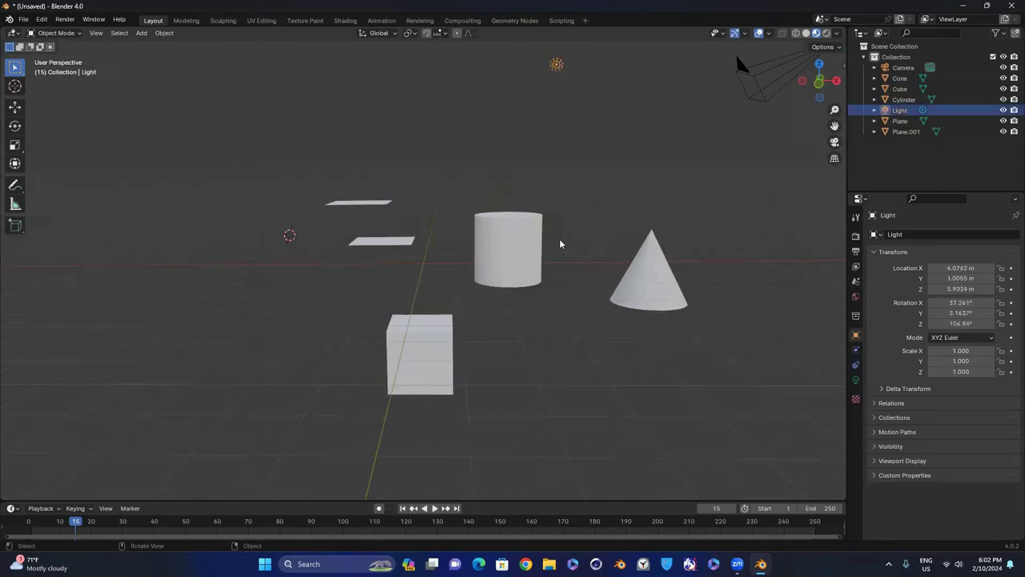
key("ctrl")
left_click(523, 256)
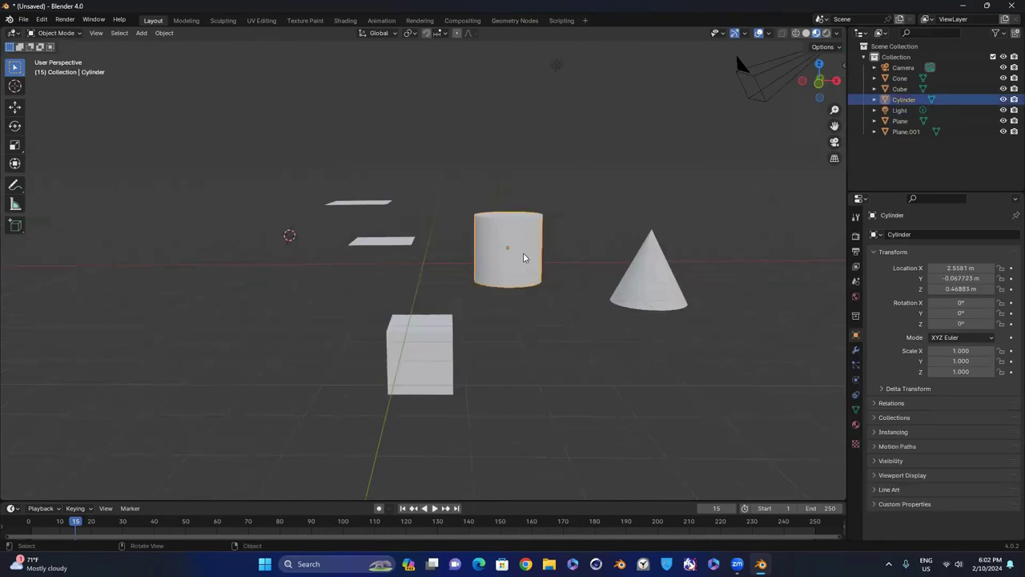
key("ctrl")
key("ctrl+c")
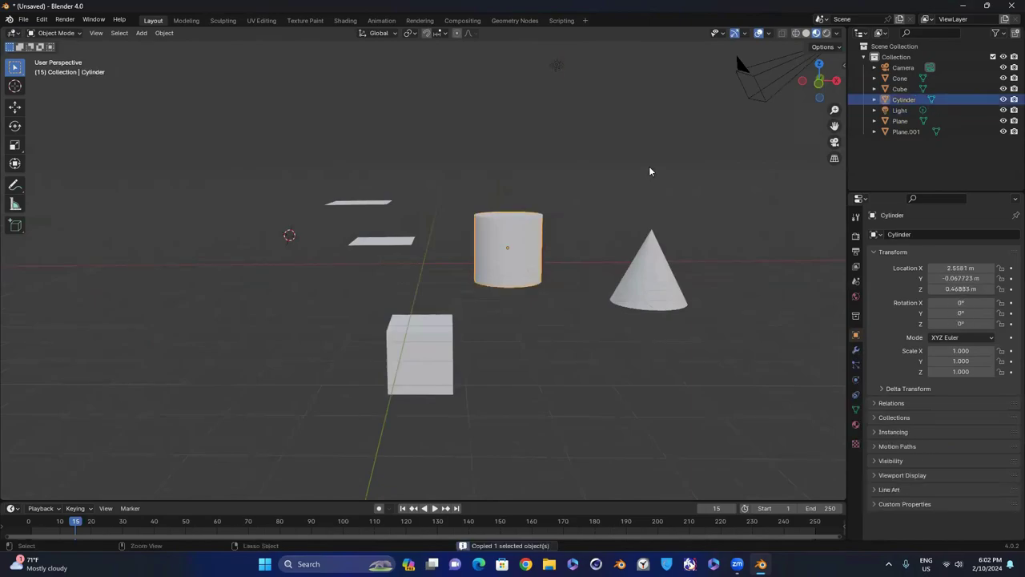
key("ctrl+v")
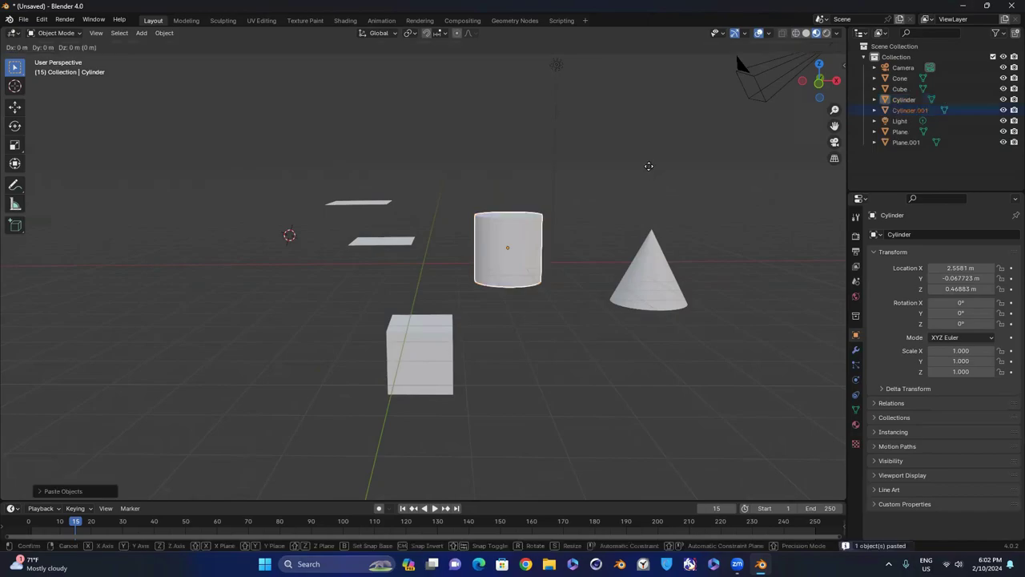
key("g")
left_click(717, 134)
- Paste a copy of the cone above the original, then select the cube and front cylinder
left_click(658, 298)
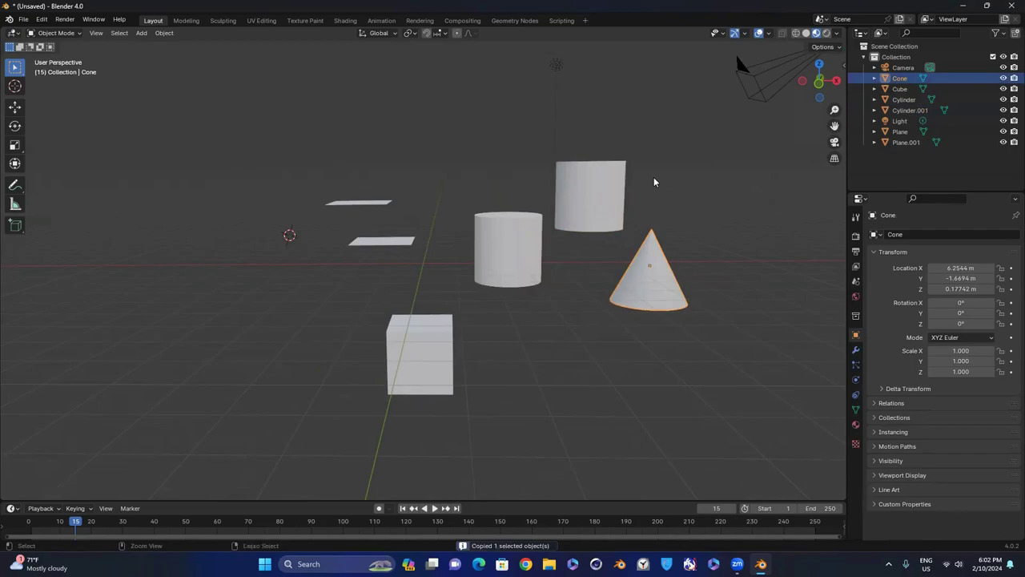
key("ctrl+v")
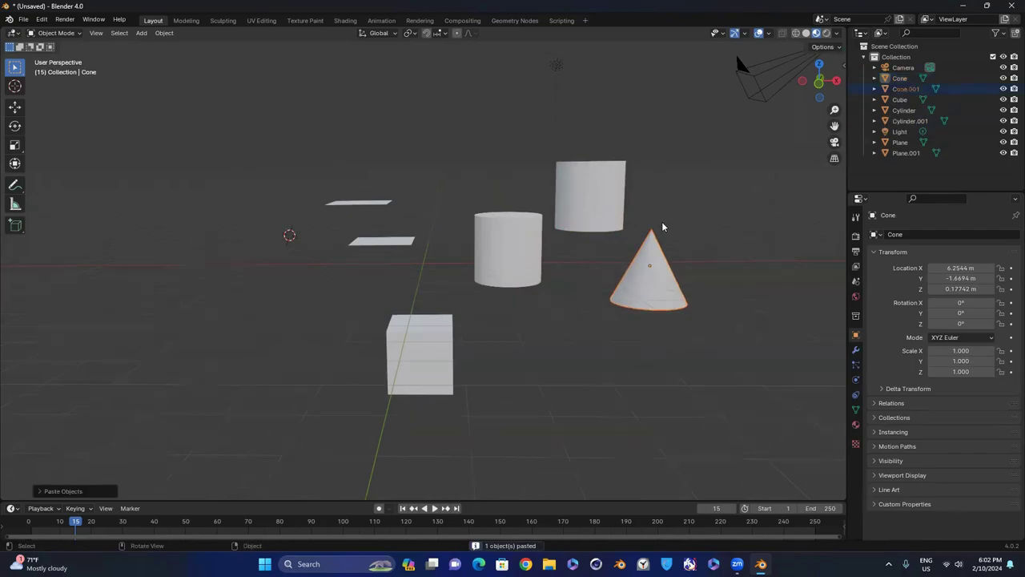
key("g")
left_click(593, 233)
left_click(424, 339)
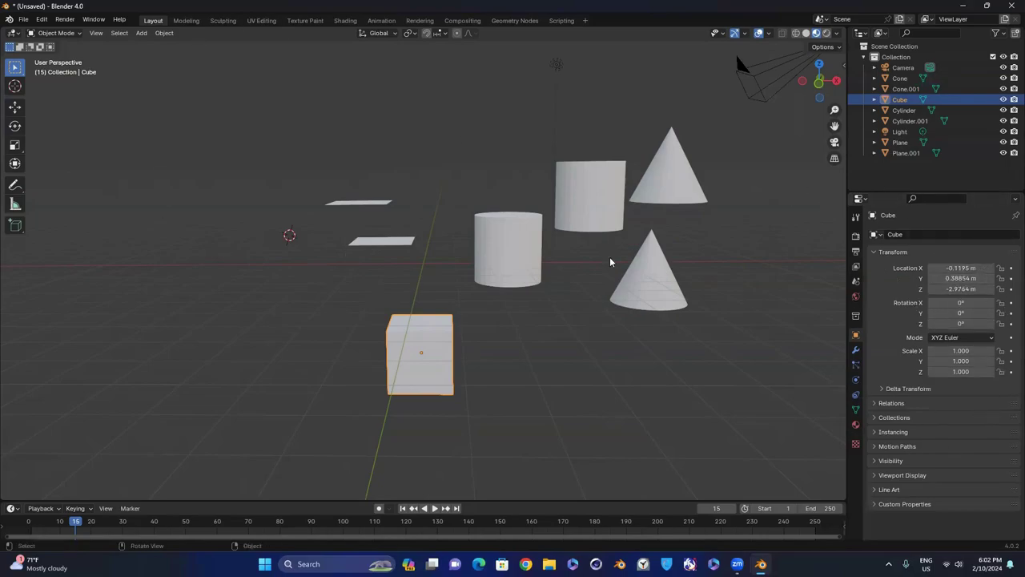
left_click(533, 247)
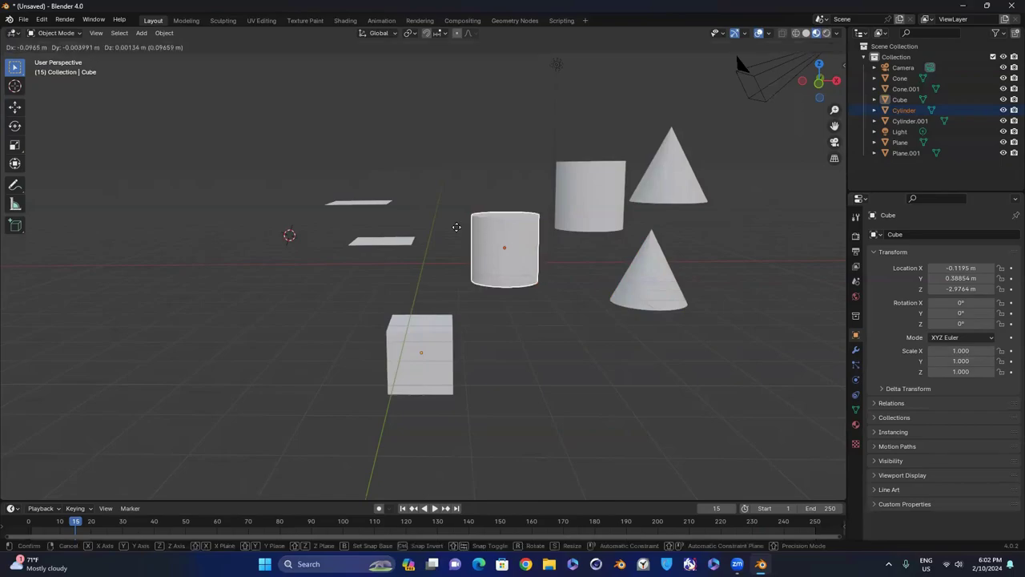
- Drag the cylinder left near the planes and switch to a straight back view
left_click_drag(485, 232, 282, 215)
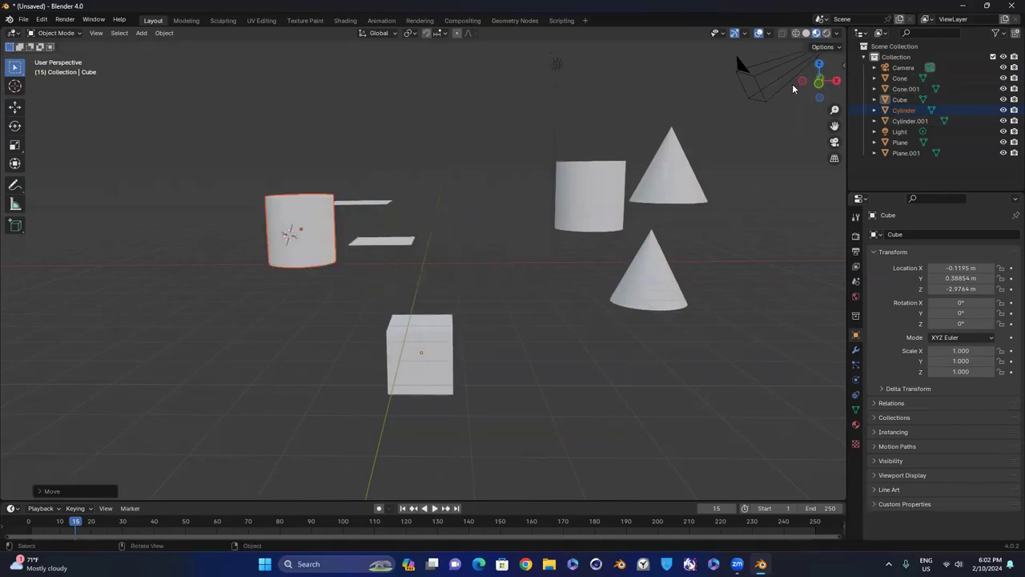
left_click_drag(819, 82, 670, 170)
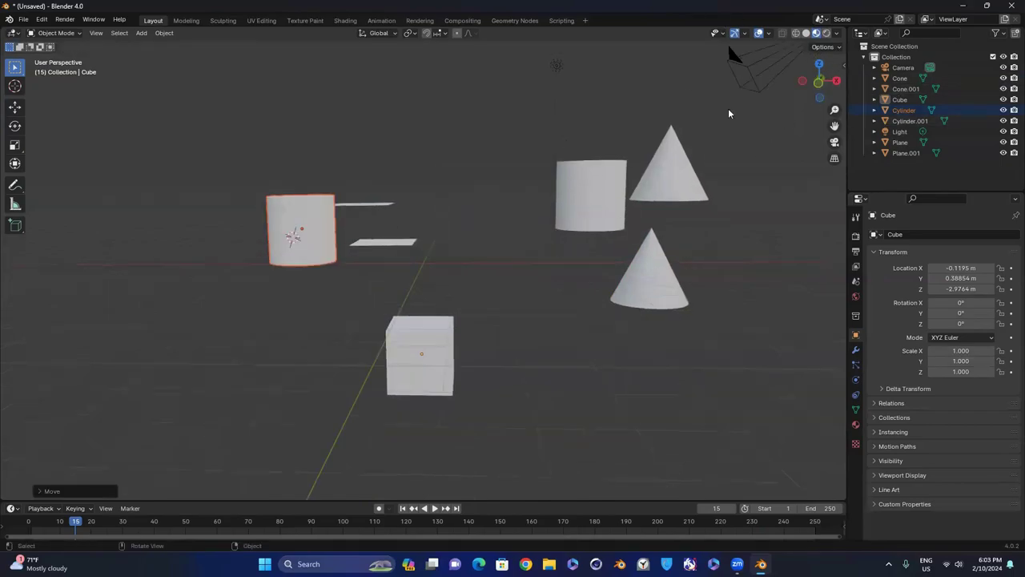
left_click(818, 84)
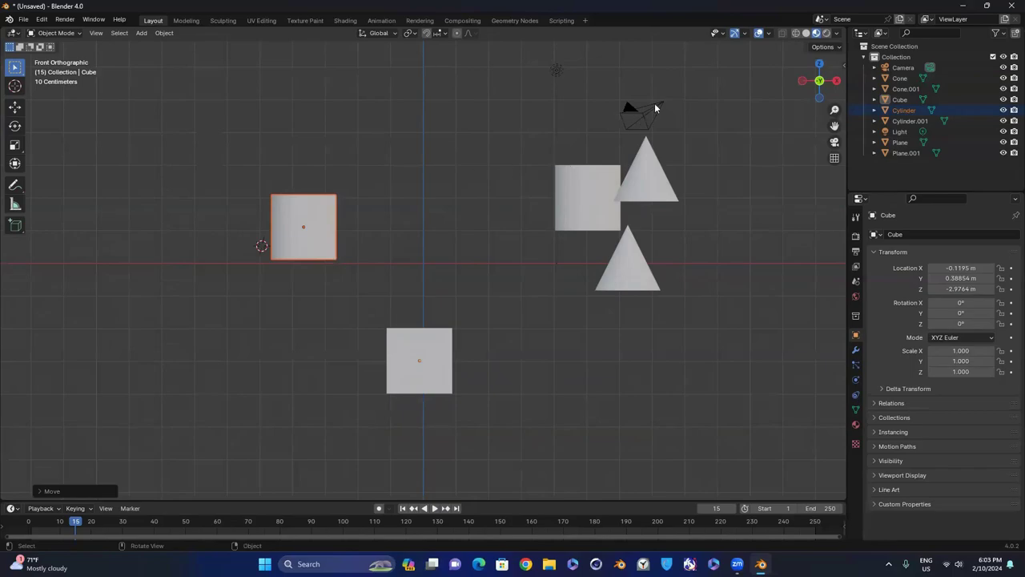
left_click_drag(803, 84, 825, 87)
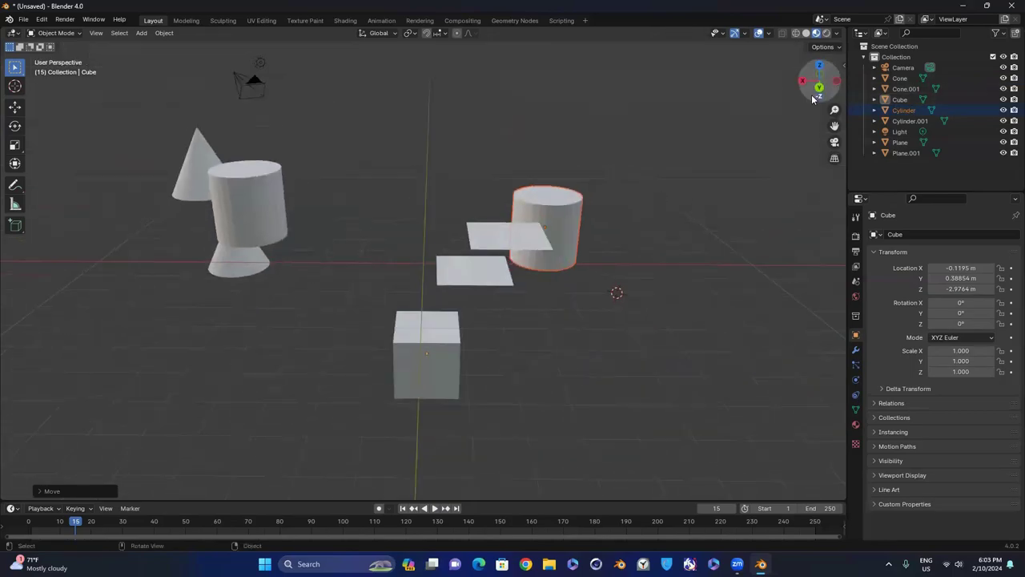
left_click(821, 86)
- Shift the cylinder slightly left and raise the cube level with it
left_click(547, 234)
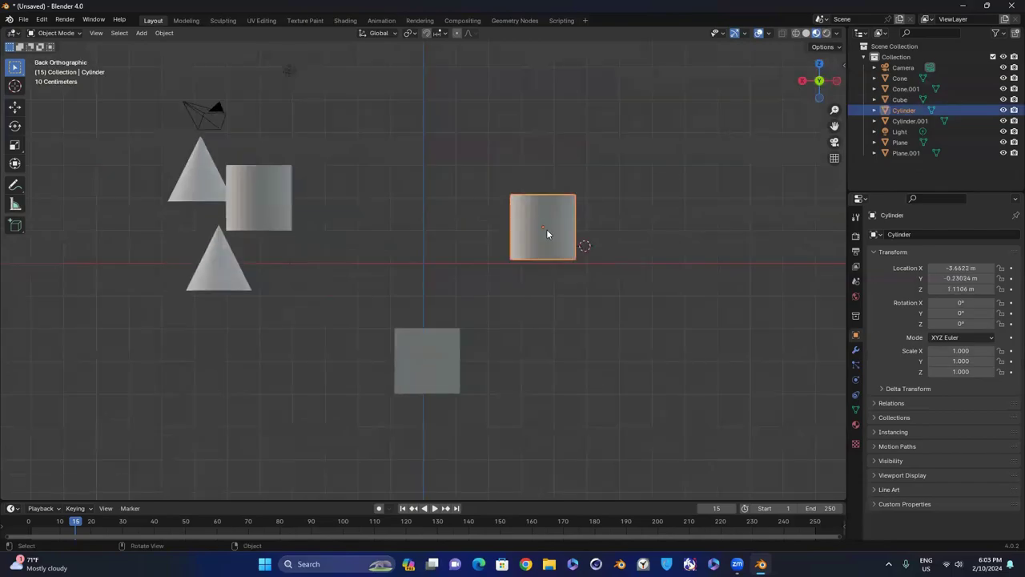
key("g")
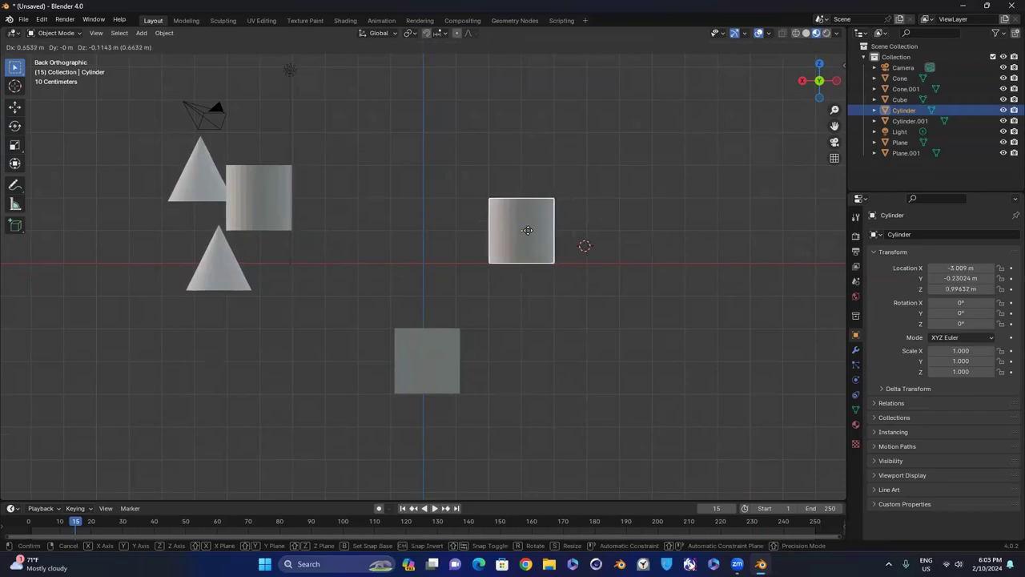
left_click(528, 234)
left_click(421, 357)
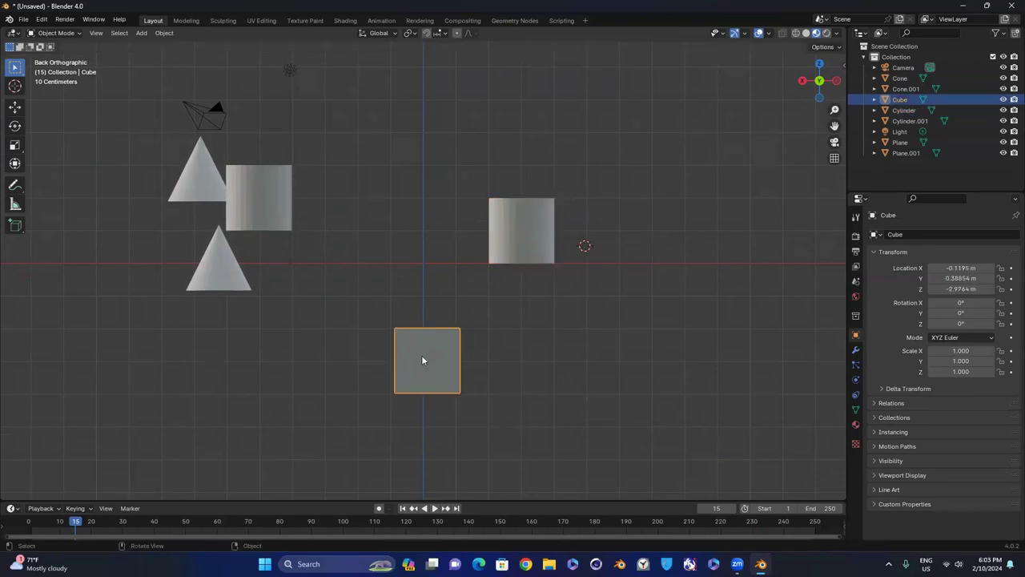
key("g")
left_click(435, 233)
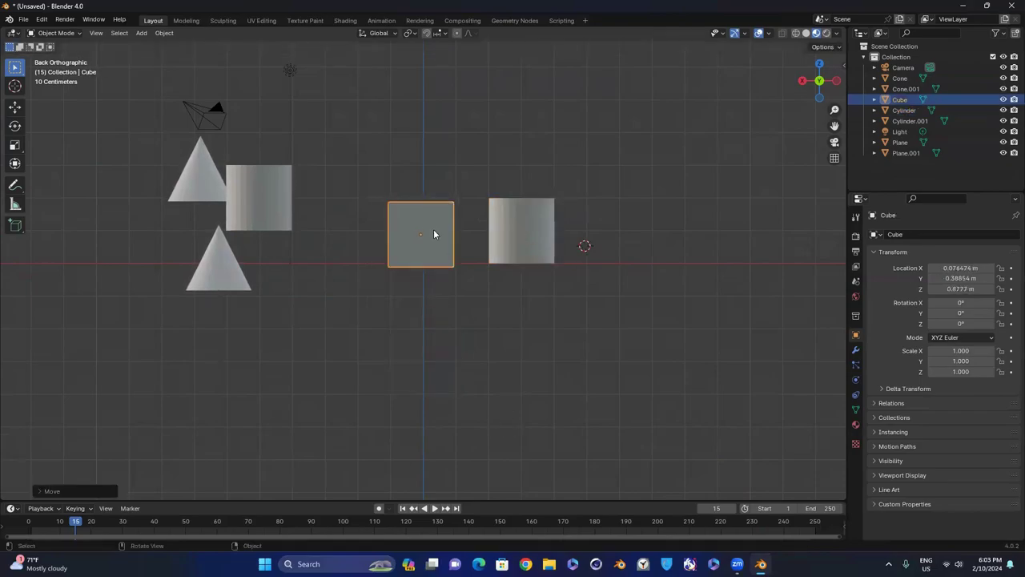
- Push both cylinders flush against the cube's sides so all three form one row
left_click_drag(506, 221, 452, 223)
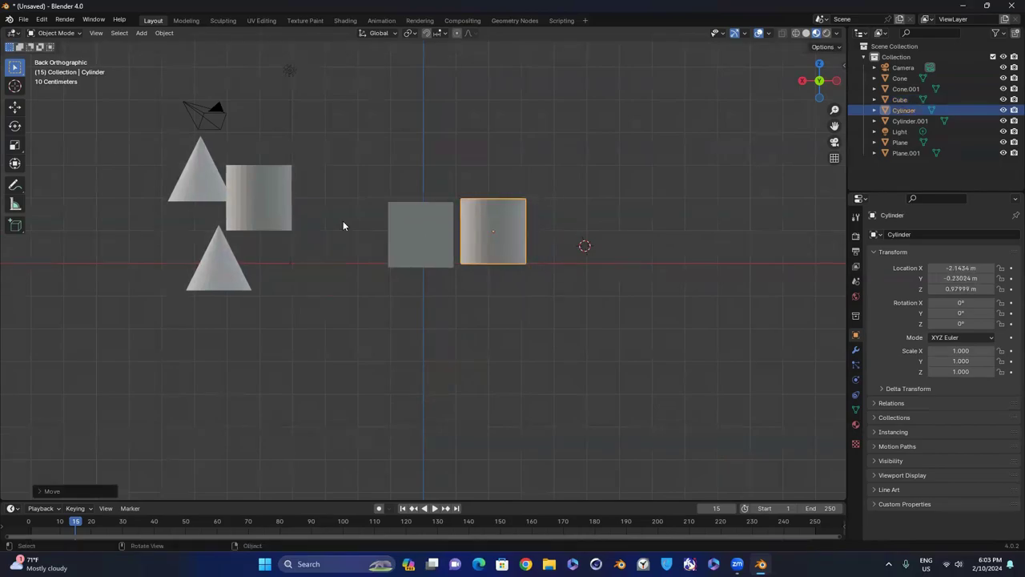
left_click_drag(261, 202, 361, 233)
left_click_drag(481, 232, 475, 233)
left_click_drag(349, 238, 351, 241)
left_click_drag(476, 229, 487, 234)
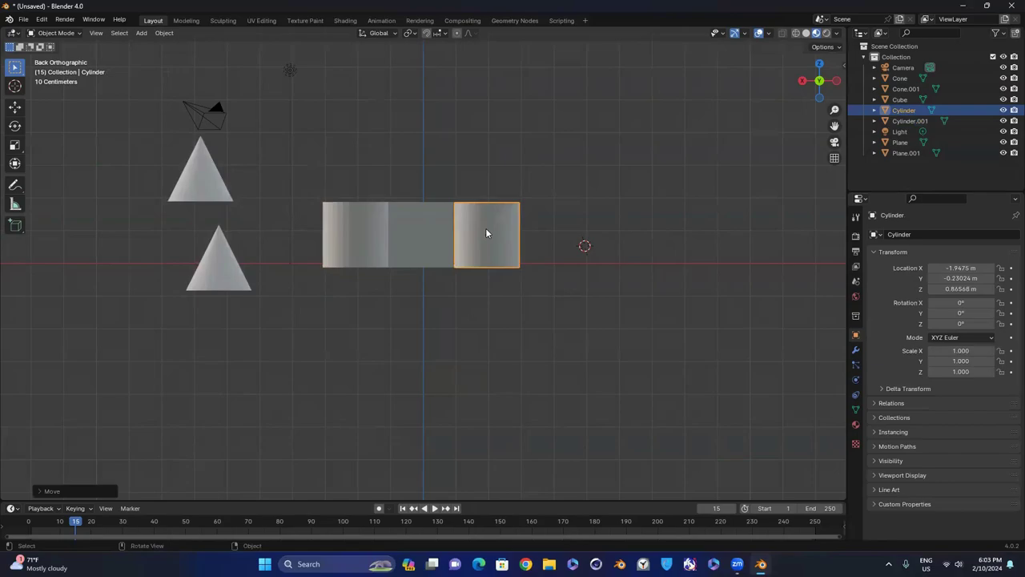
left_click(351, 228)
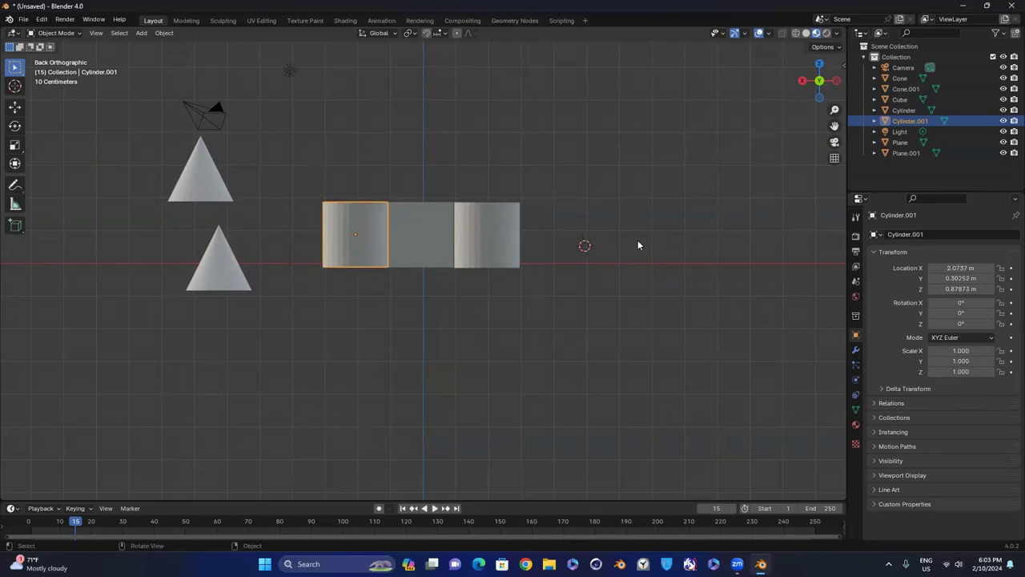
left_click(970, 270)
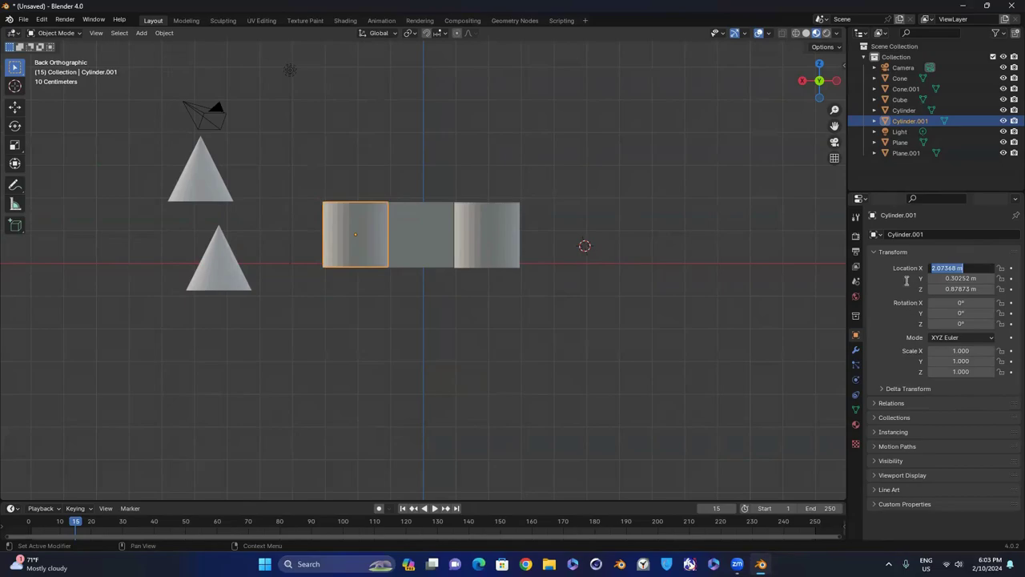
key("Escape")
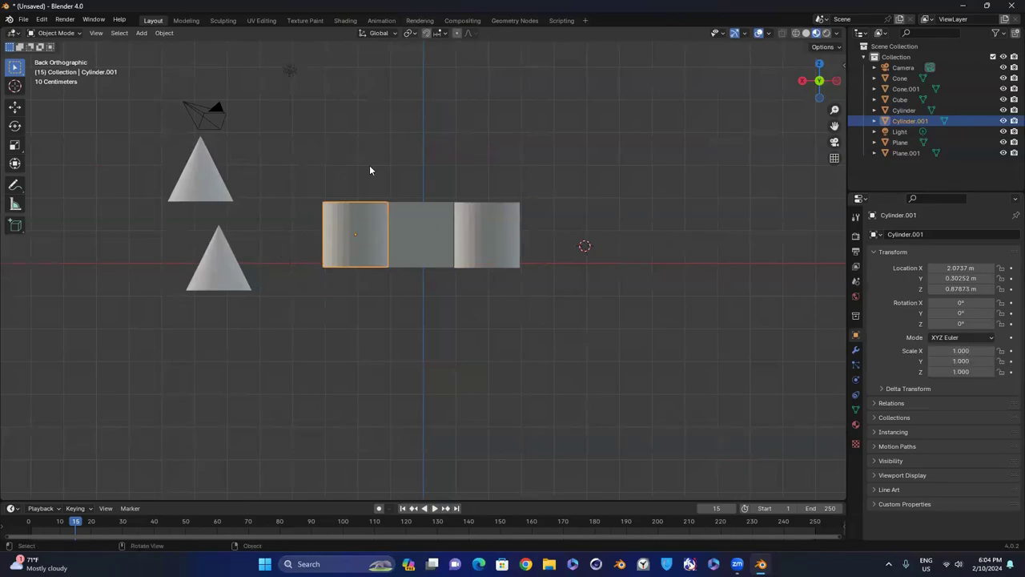
- Set the cylinder's Scale Z to 2 and settle the tall cylinder on the ground line
left_click(971, 371)
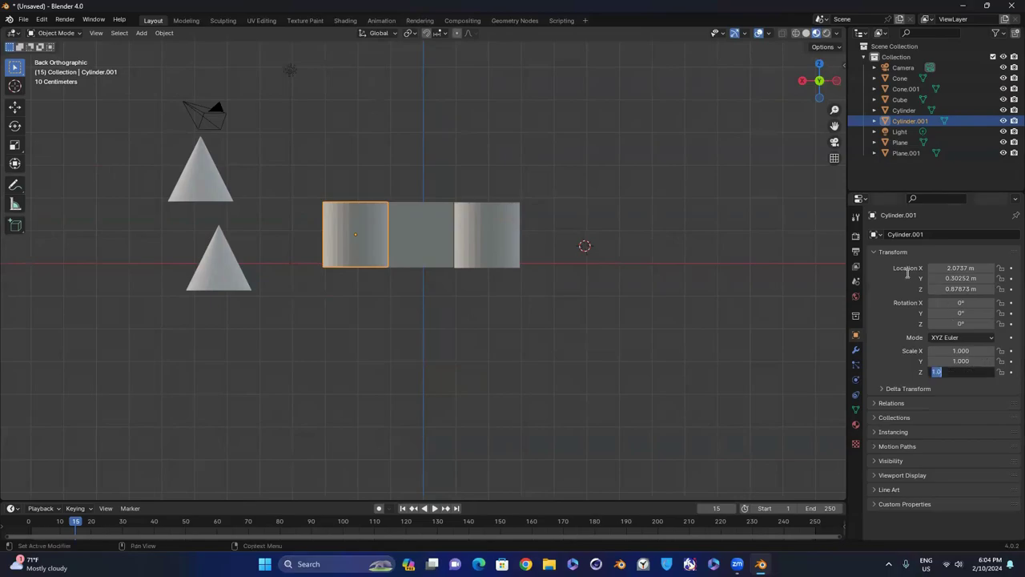
key("BackSpace")
type("2")
key("Return")
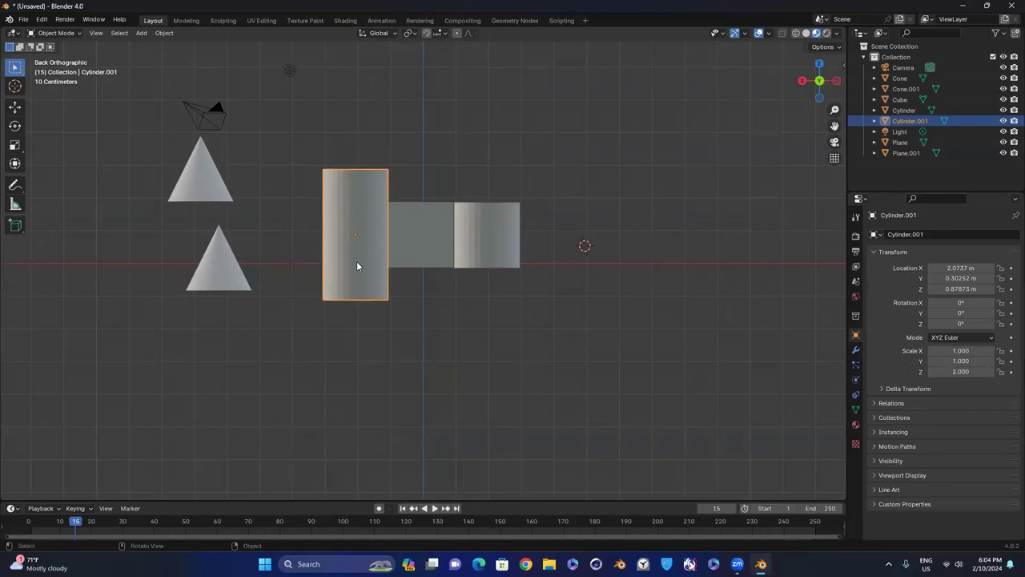
key("g")
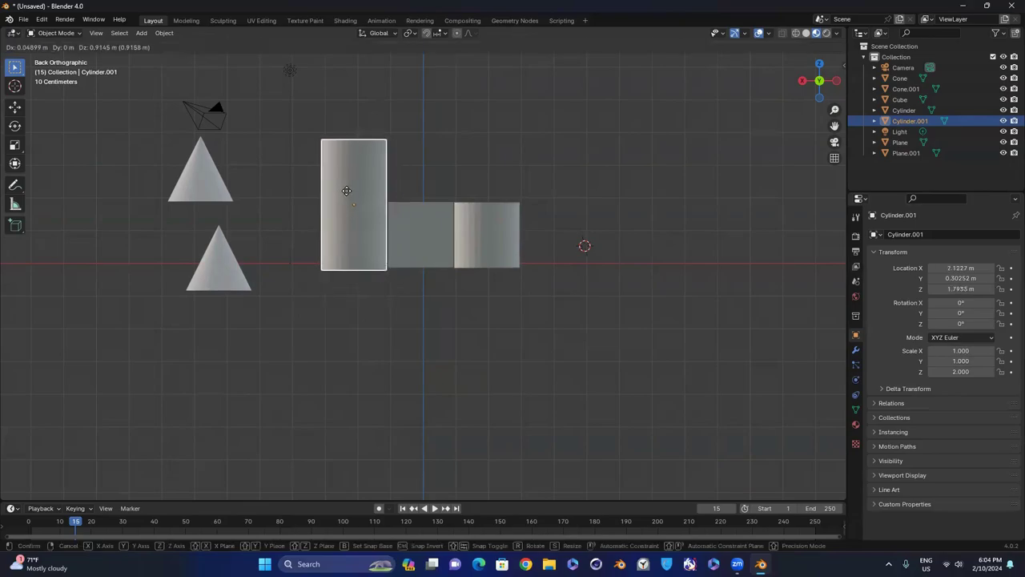
left_click(347, 189)
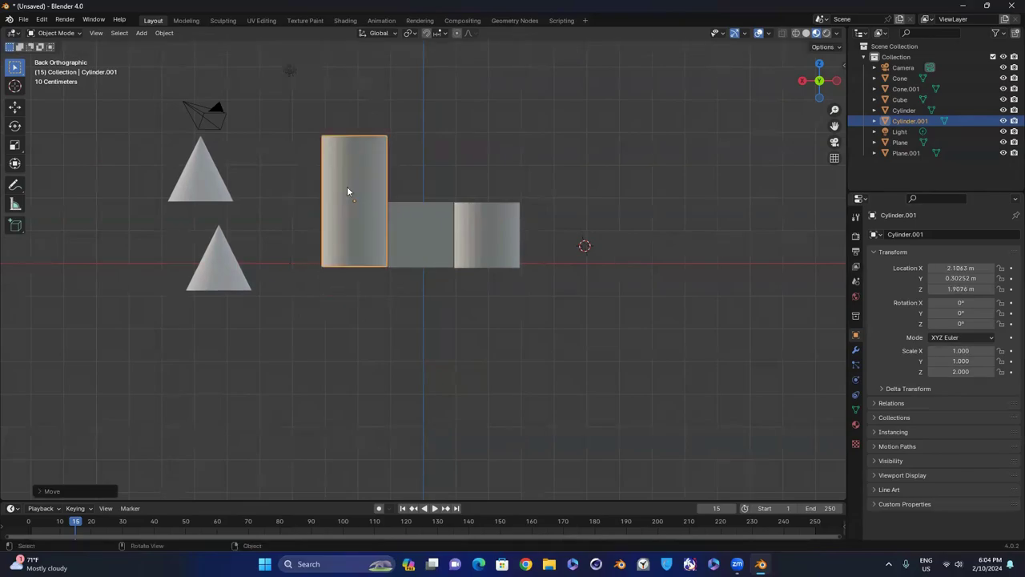
- Raise the right cylinder, then lower it back to a new height
left_click(473, 225)
key("g")
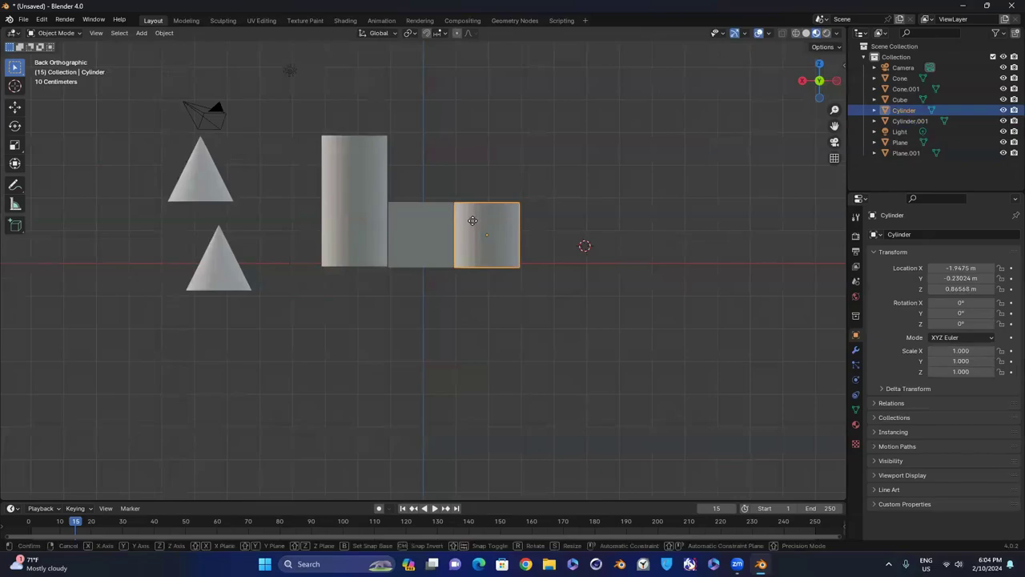
left_click(475, 152)
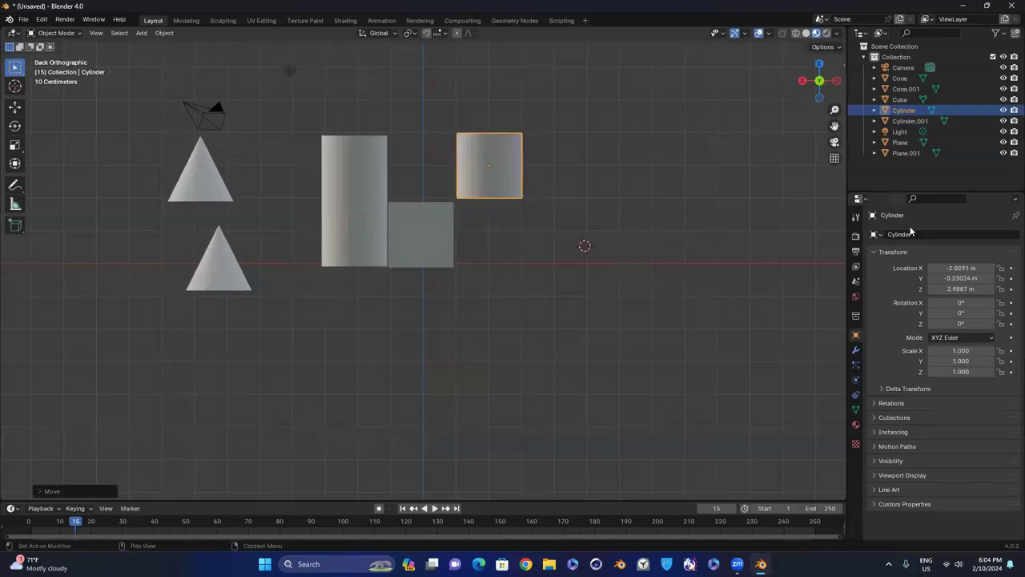
key("g")
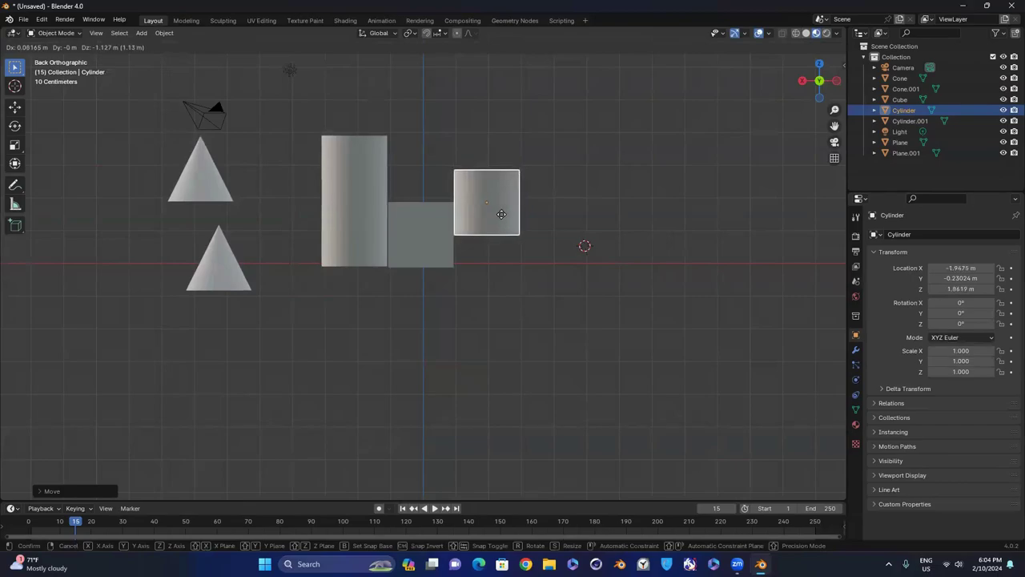
left_click(504, 212)
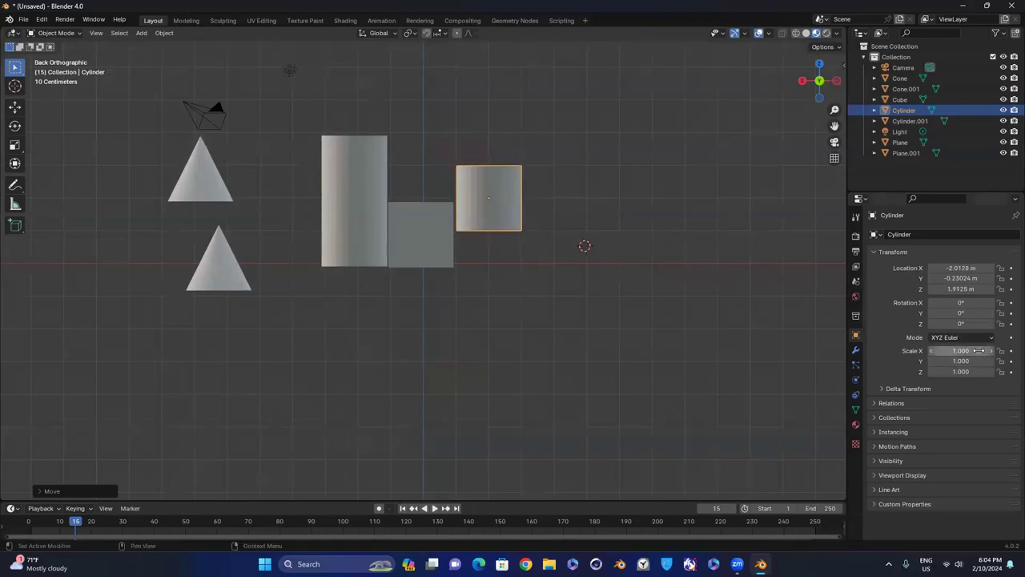
- Set the right cylinder's Scale Y and Z to 2 and nudge it against the cube
left_click_drag(962, 371, 964, 363)
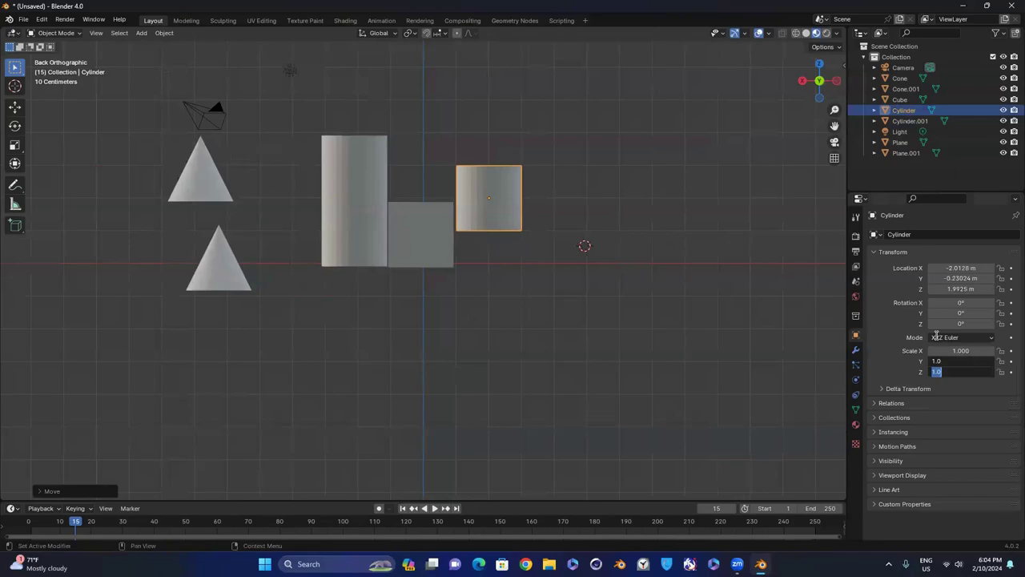
type("2")
key("Return")
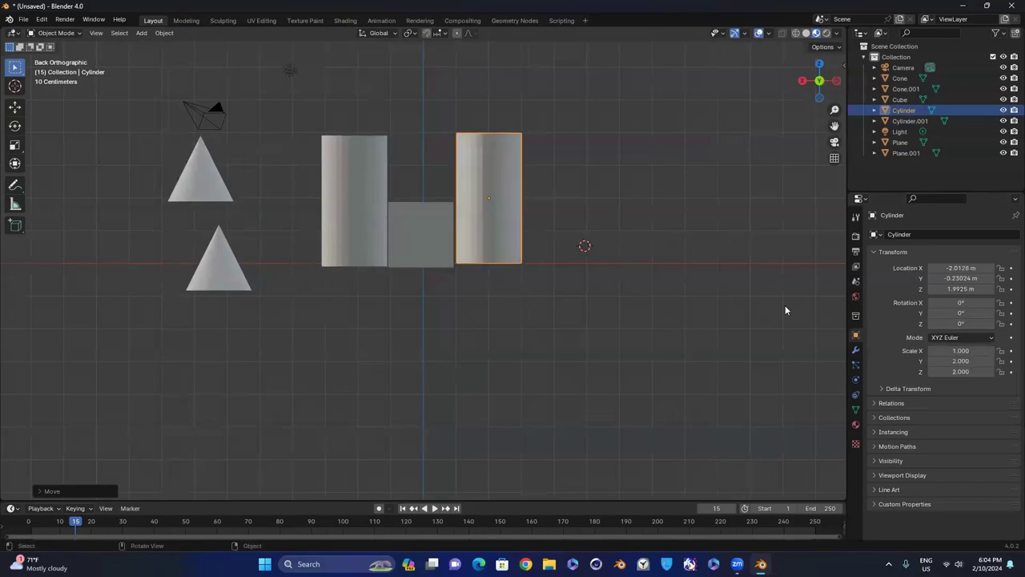
left_click(593, 249)
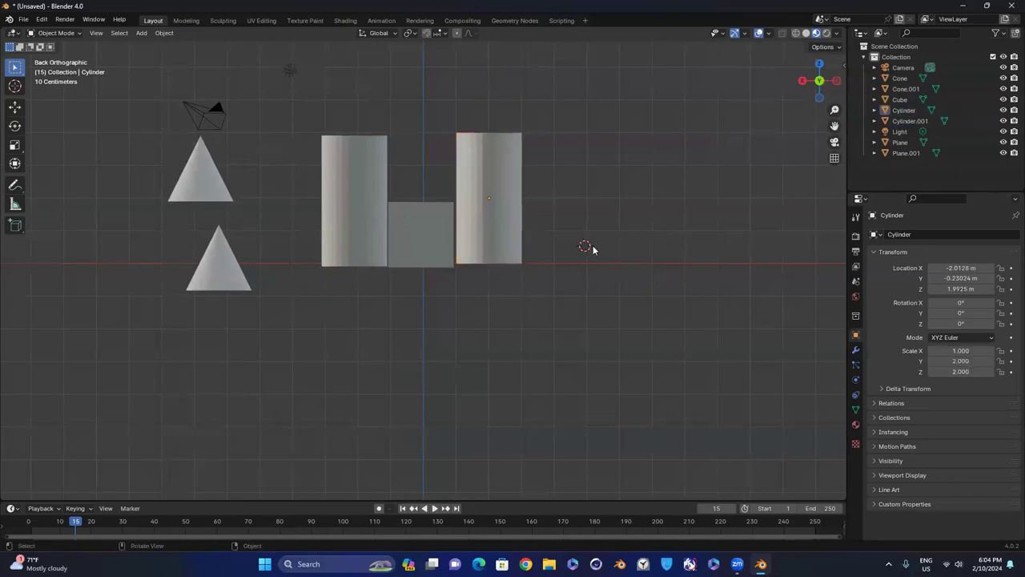
left_click(500, 204)
key("g")
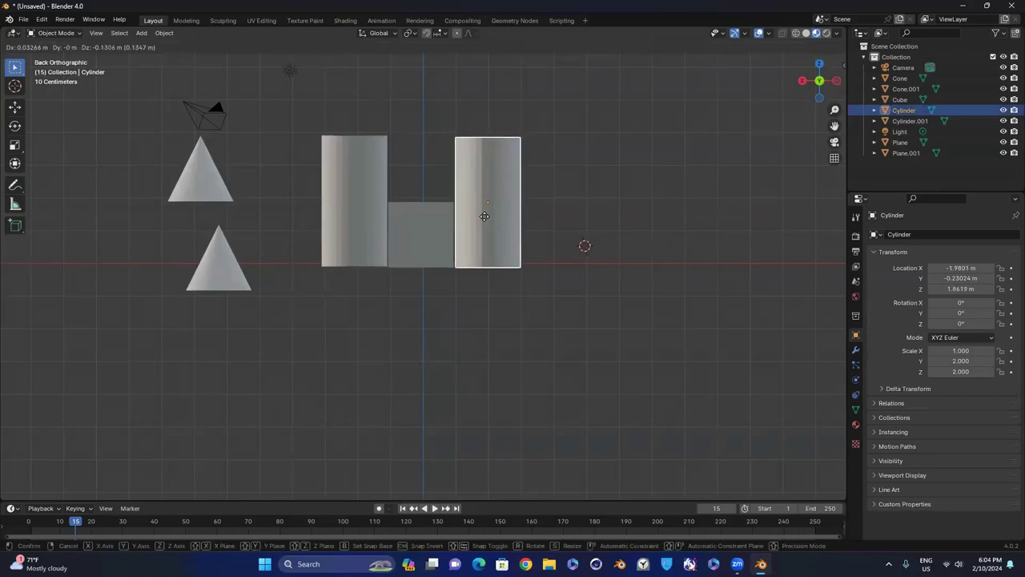
left_click(484, 218)
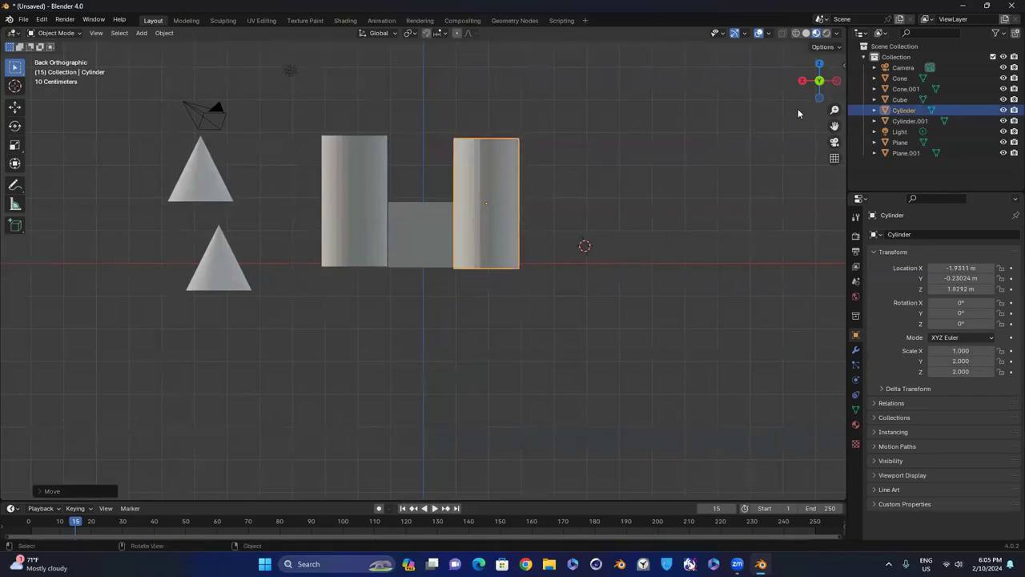
- Place the upper cone atop the left tower and the lower cone atop the right tower
left_click(196, 156)
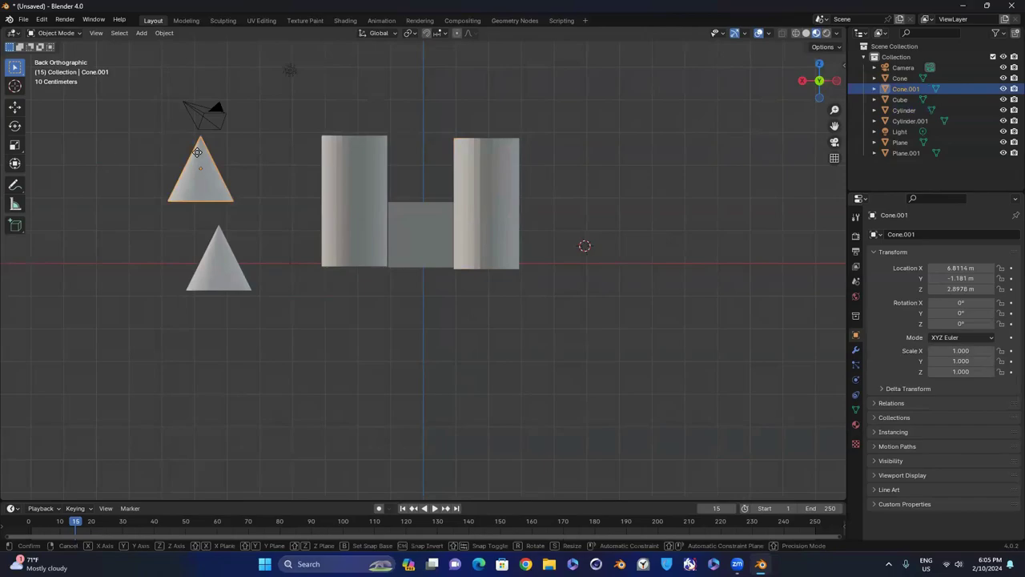
key("g")
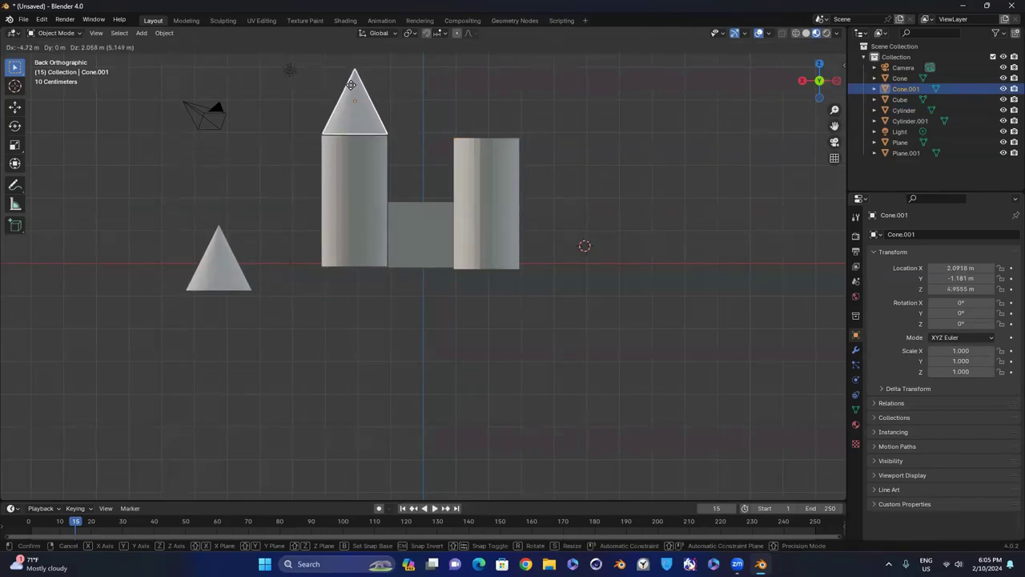
left_click(350, 85)
left_click(206, 275)
key("g")
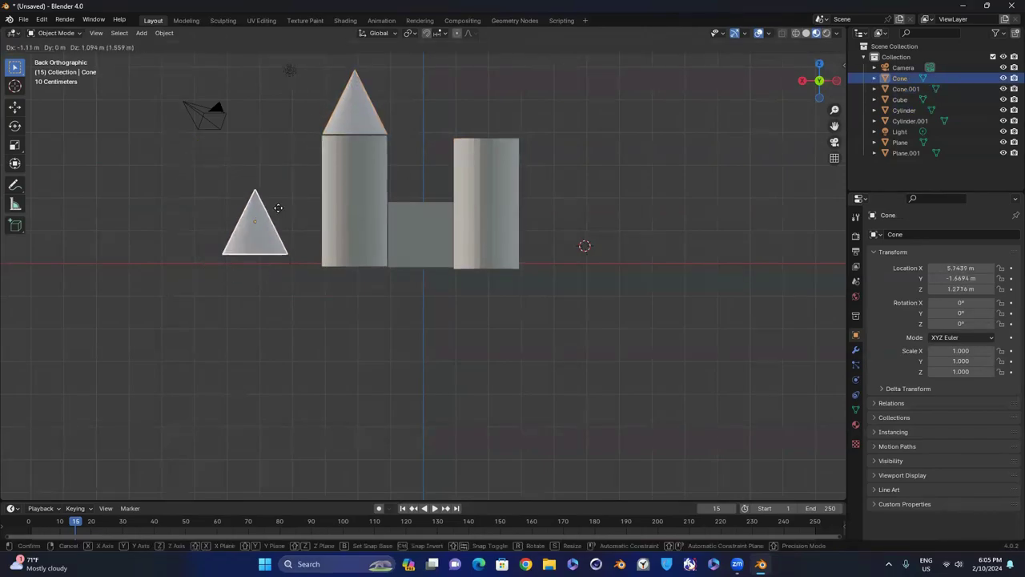
left_click(475, 127)
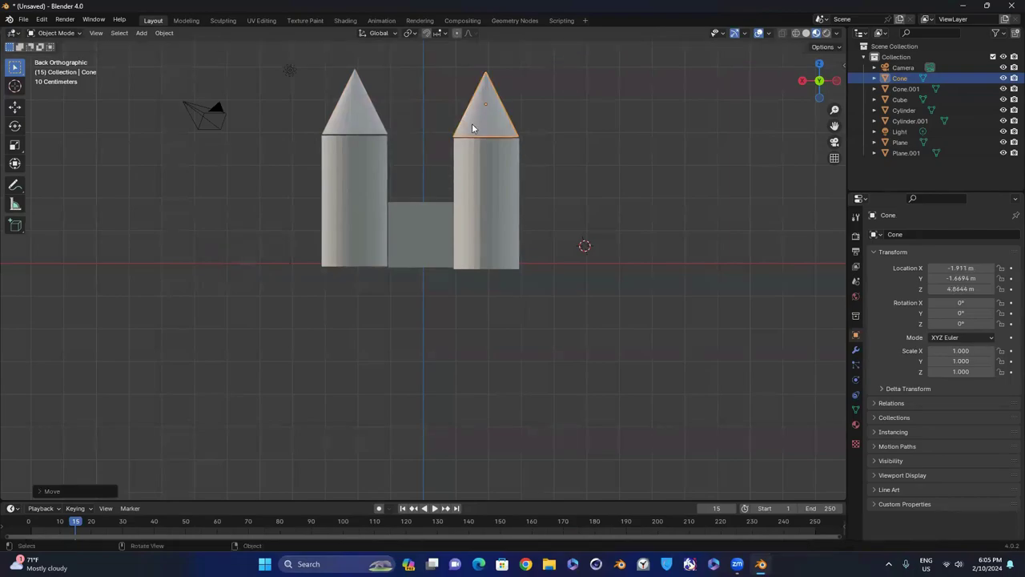
left_click_drag(819, 80, 264, 120)
left_click_drag(231, 321, 576, 189)
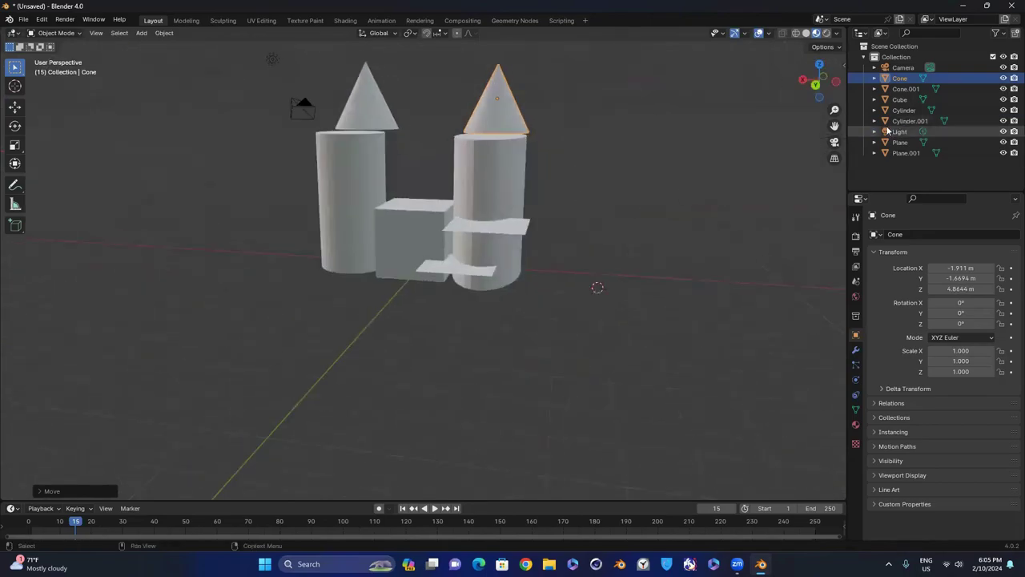
- Delete both flat planes from the scene
left_click_drag(812, 98, 428, 214)
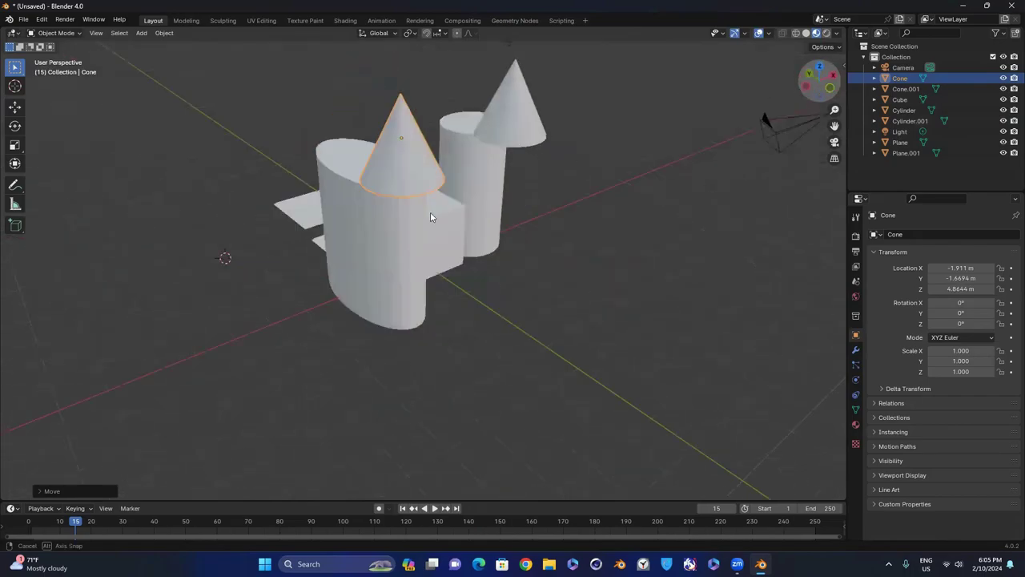
left_click_drag(817, 80, 232, 328)
left_click(326, 265)
key("Delete")
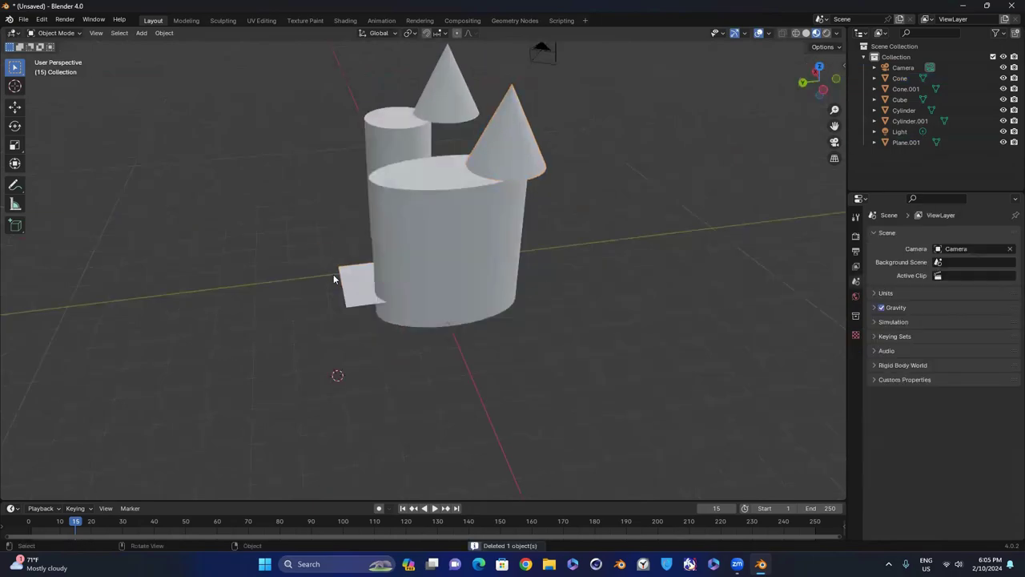
left_click(353, 299)
key("Delete")
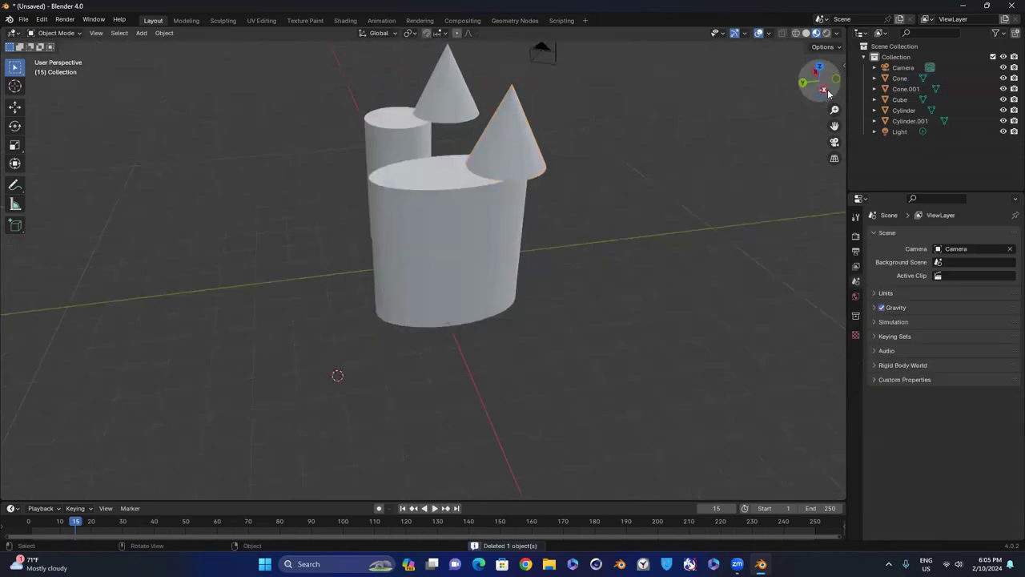
- Restore the stretched cylinder's Scale Y to 1, making it round again
left_click_drag(831, 95, 601, 221)
left_click(465, 280)
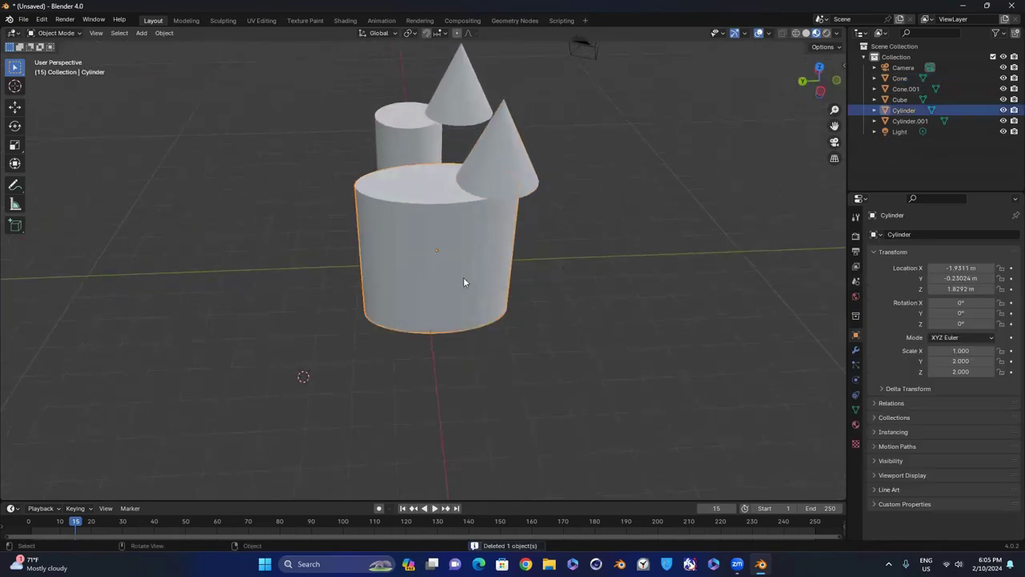
left_click(979, 360)
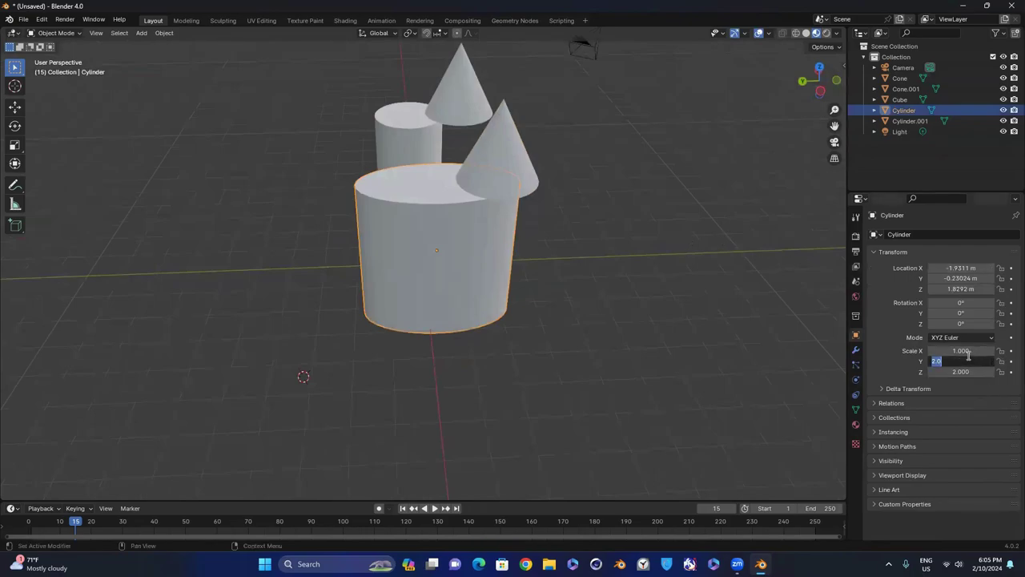
key("BackSpace")
type("1")
key("Return")
scroll(523, 214, "up", 2)
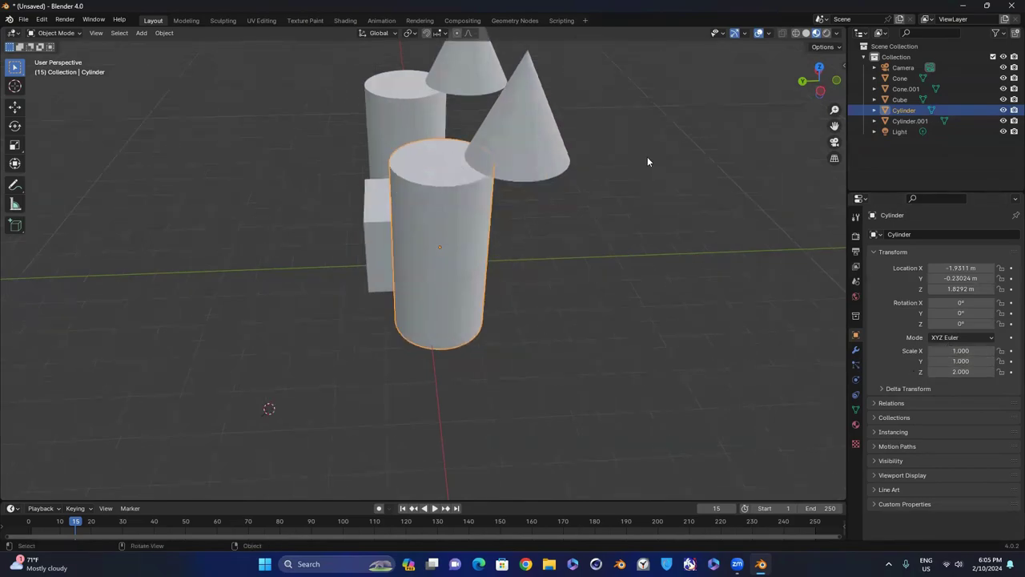
left_click_drag(821, 86, 825, 80)
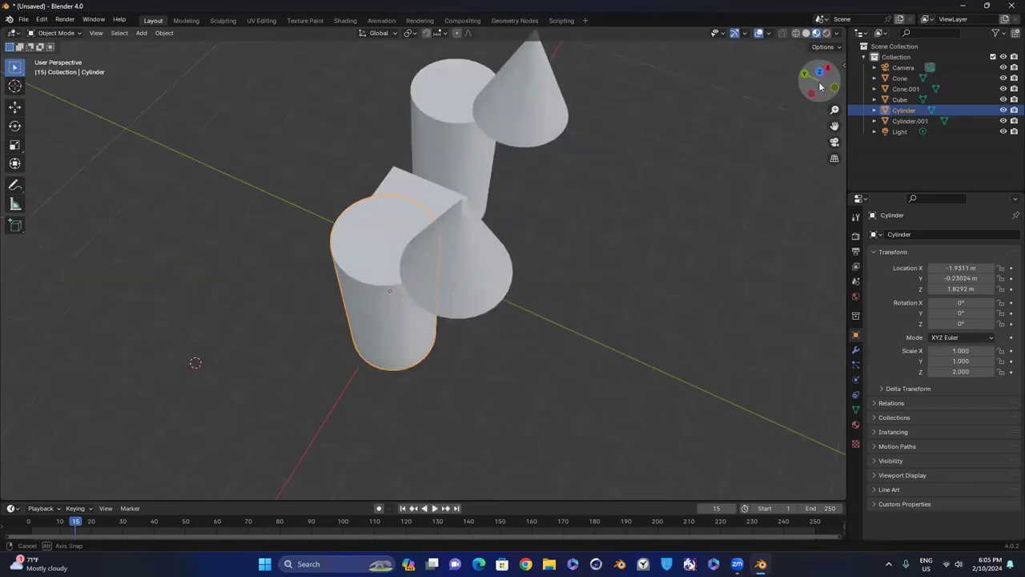
left_click(819, 71)
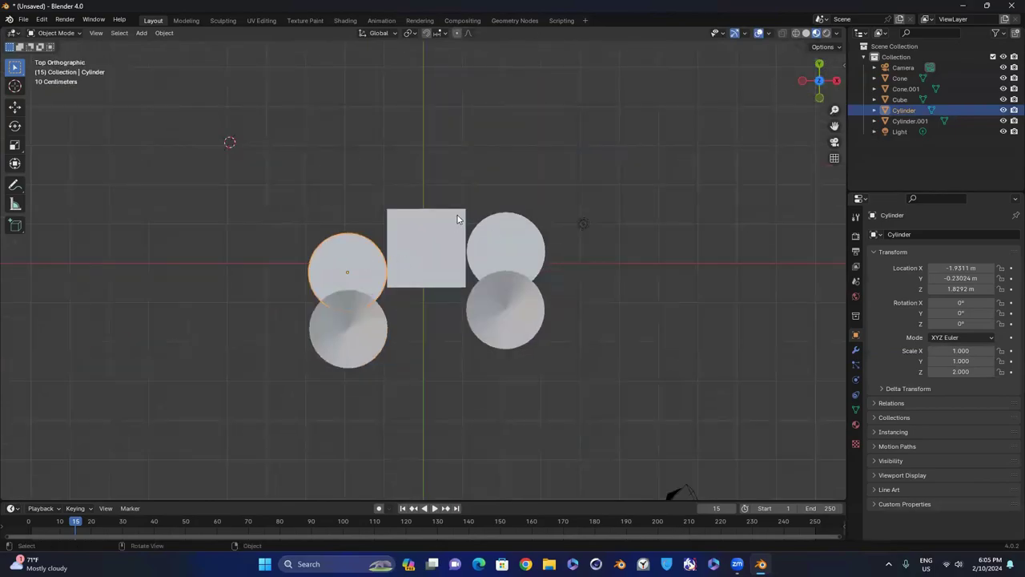
- In top view, reposition both cylinders and centre each cone over its tower
key("g")
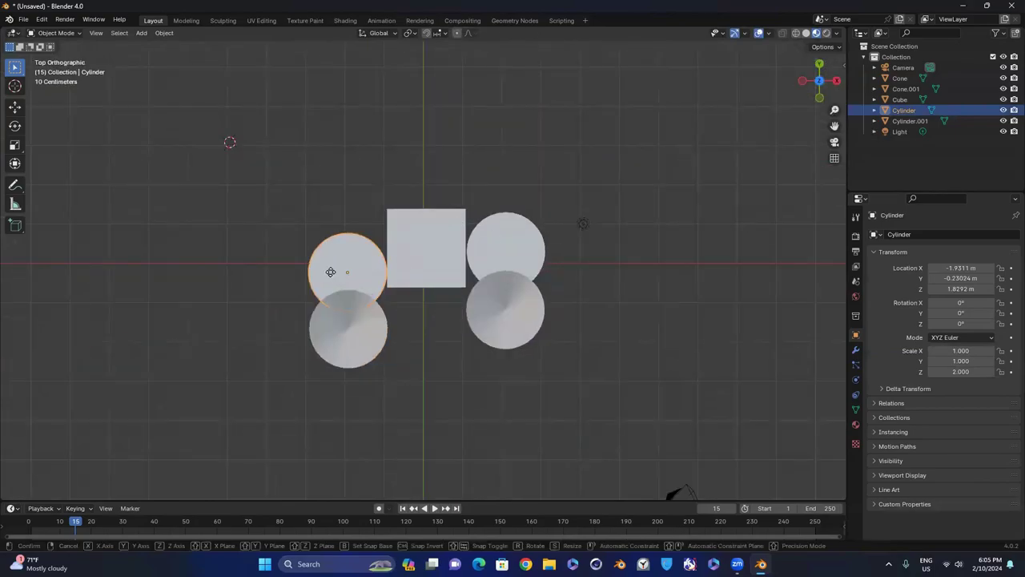
left_click(329, 248)
left_click(508, 243, "shift")
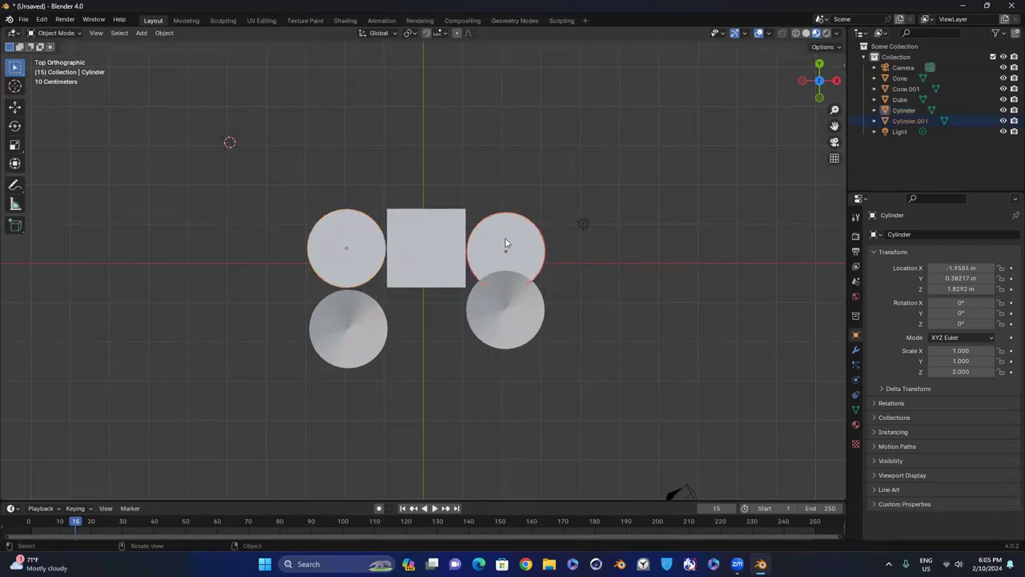
left_click_drag(505, 243, 505, 237)
left_click(506, 328, "shift")
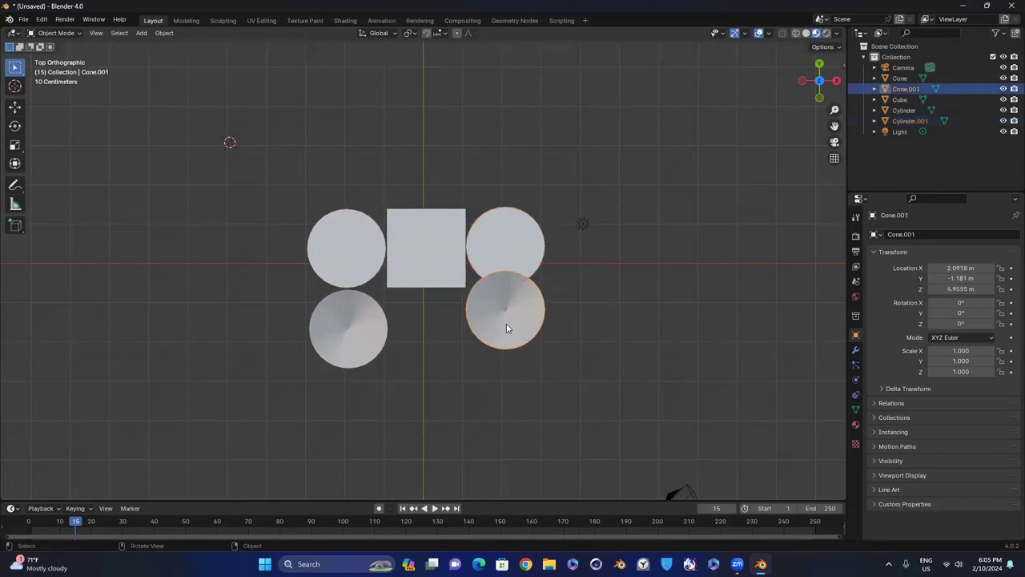
left_click_drag(507, 328, 508, 260)
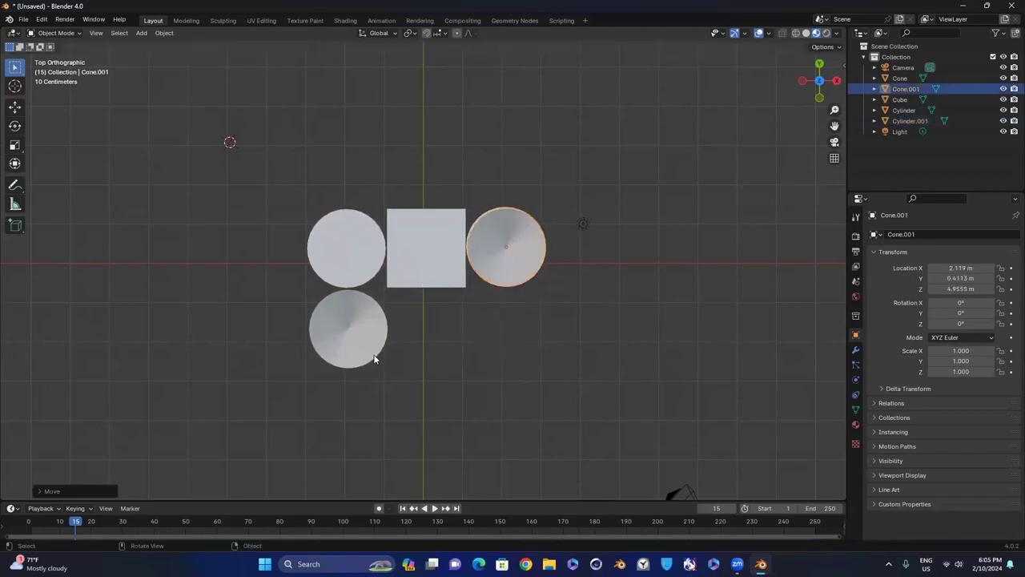
left_click_drag(371, 339, 369, 255)
left_click_drag(819, 80, 673, 112)
- Select the cube wall and orbit the view around it
left_click(412, 254)
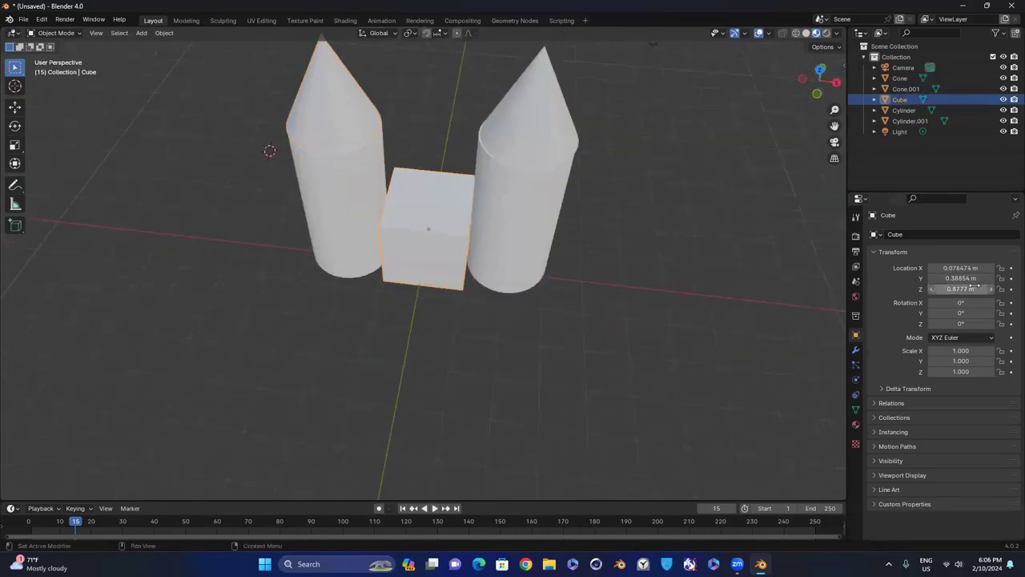
left_click(948, 351)
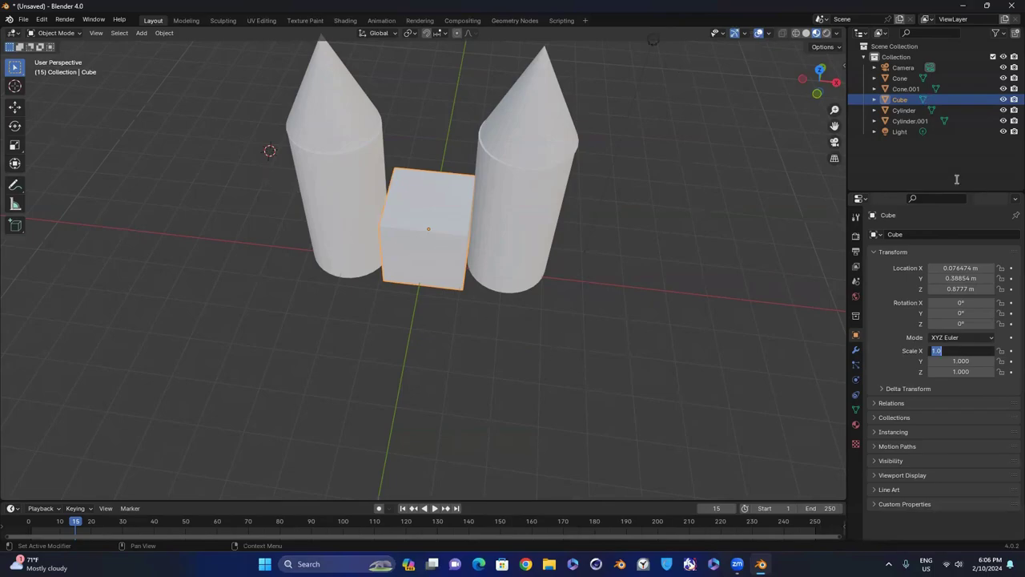
left_click_drag(828, 74, 821, 79)
left_click_drag(653, 42, 833, 87)
left_click(804, 80)
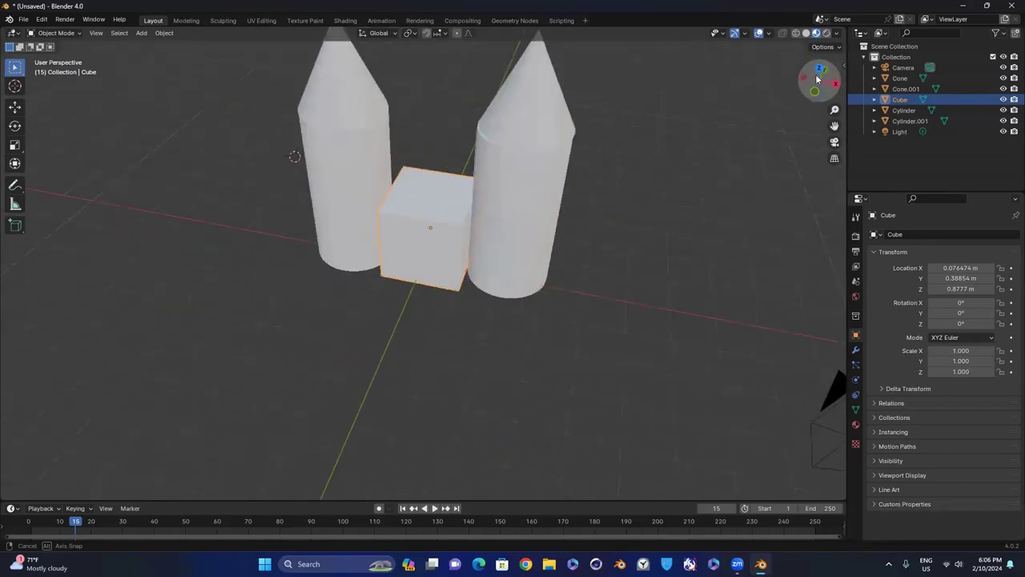
- Set the cube's Scale X to 3.5, then settle on 2, and inspect the U-shaped model
left_click(961, 350)
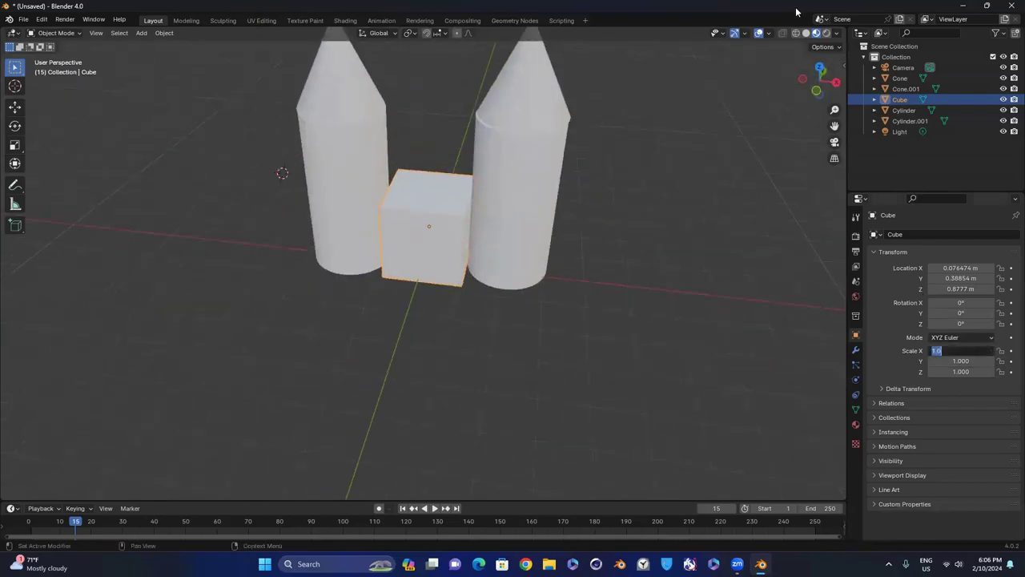
key("BackSpace")
type("3.5")
key("Return")
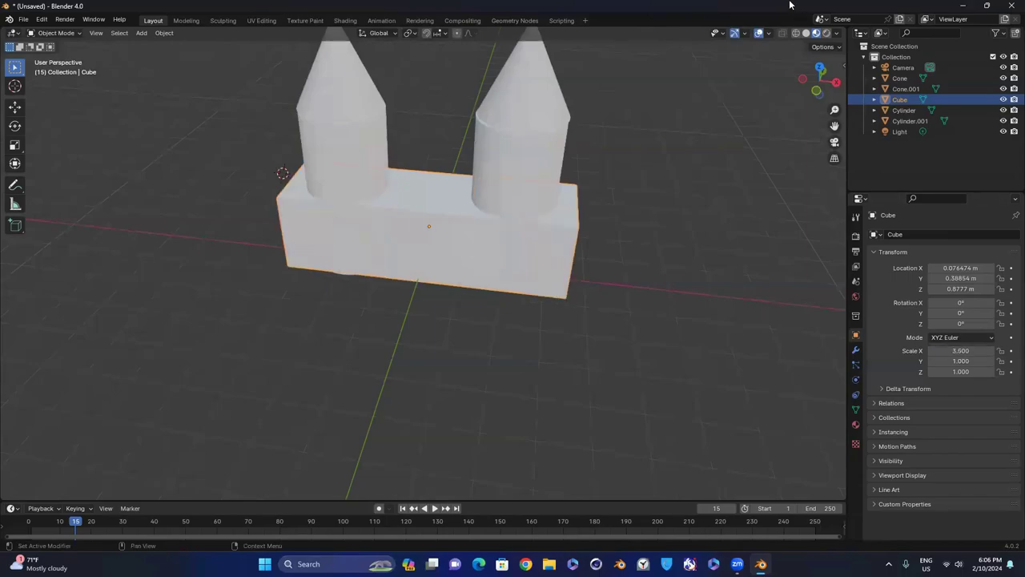
double_click(970, 353)
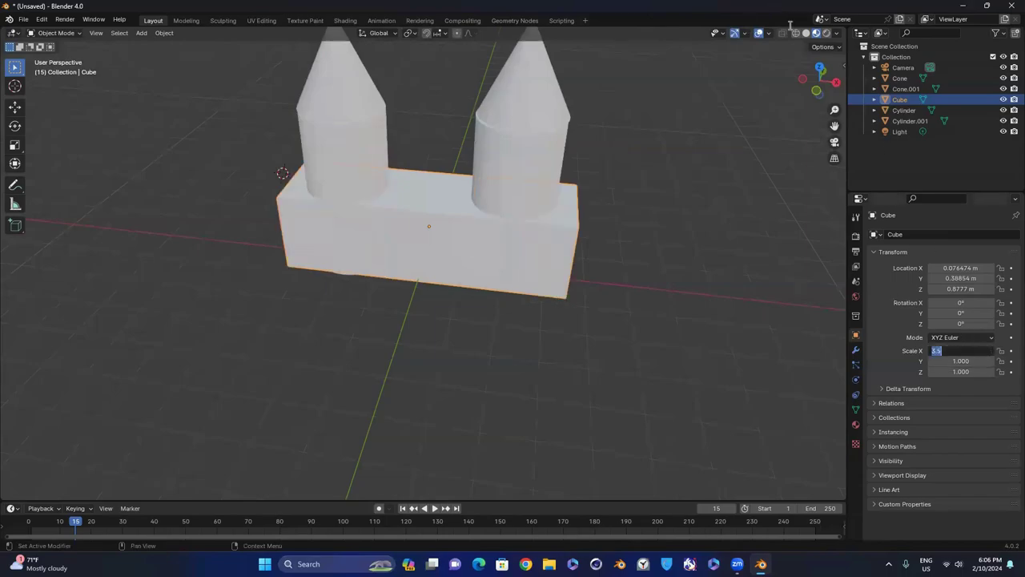
key("BackSpace")
type("2")
key("Return")
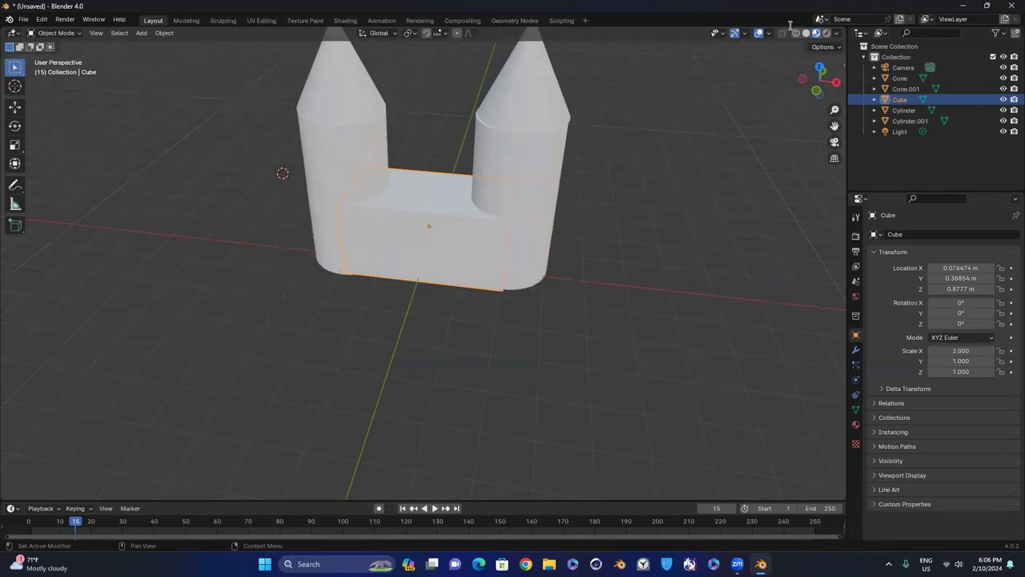
left_click(731, 160)
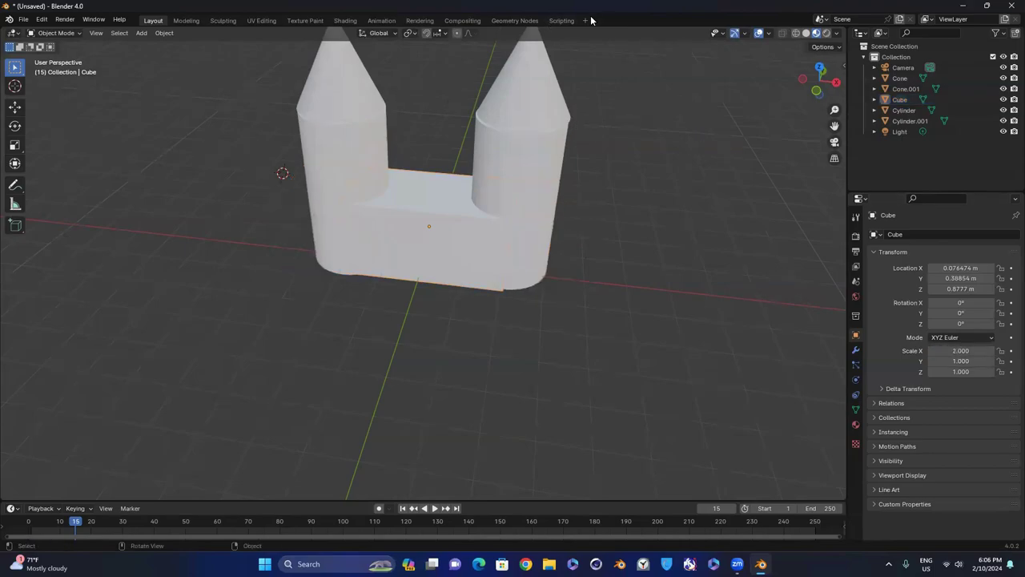
left_click_drag(825, 90, 806, 80)
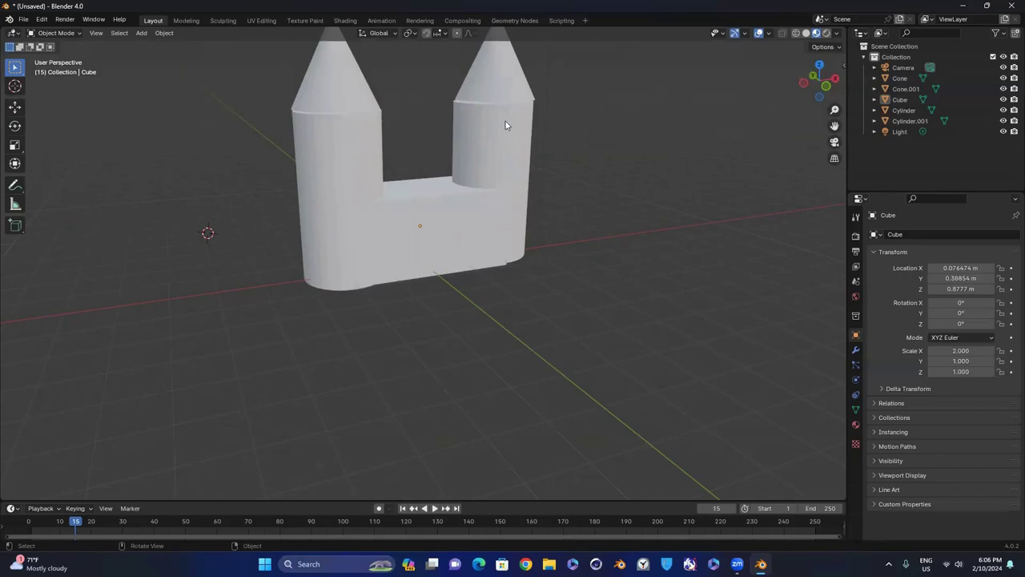
mouse_move(819, 80)
left_mouse_down()
mouse_move(793, 83)
mouse_move(816, 83)
left_mouse_up()
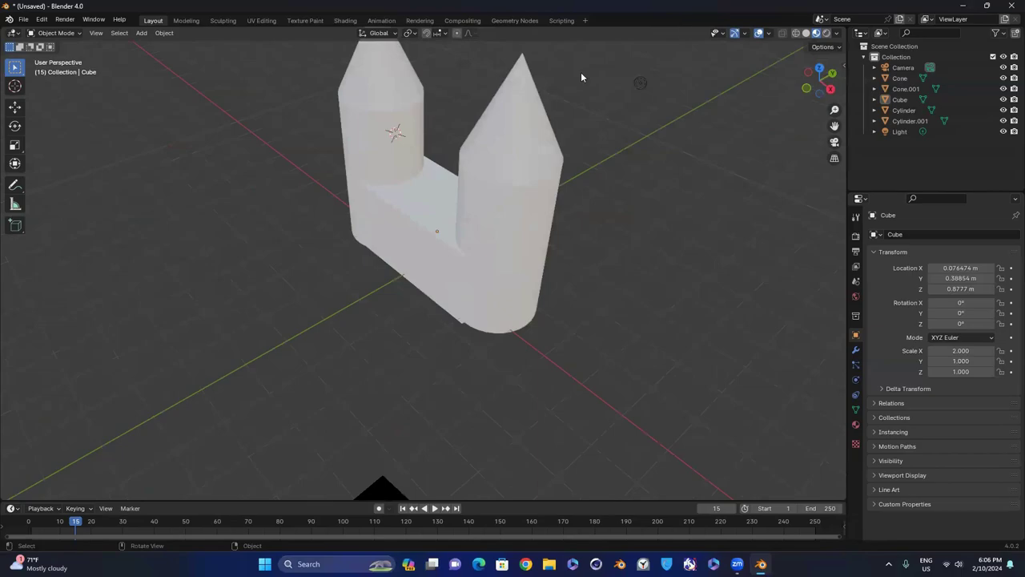
- Add a new plane for the door and drag it down toward the wall
key("shift+a")
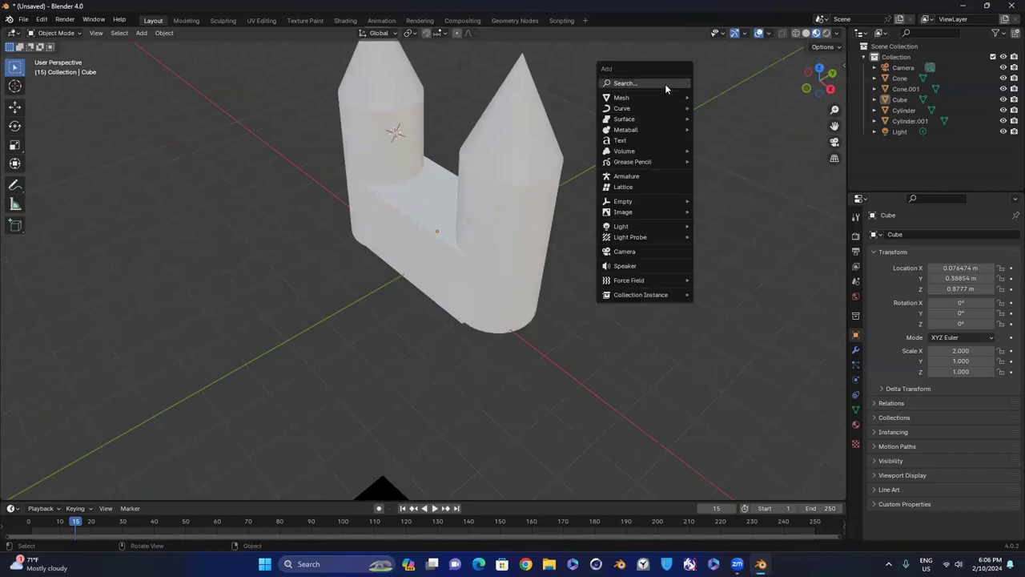
mouse_move(659, 96)
left_click(721, 97)
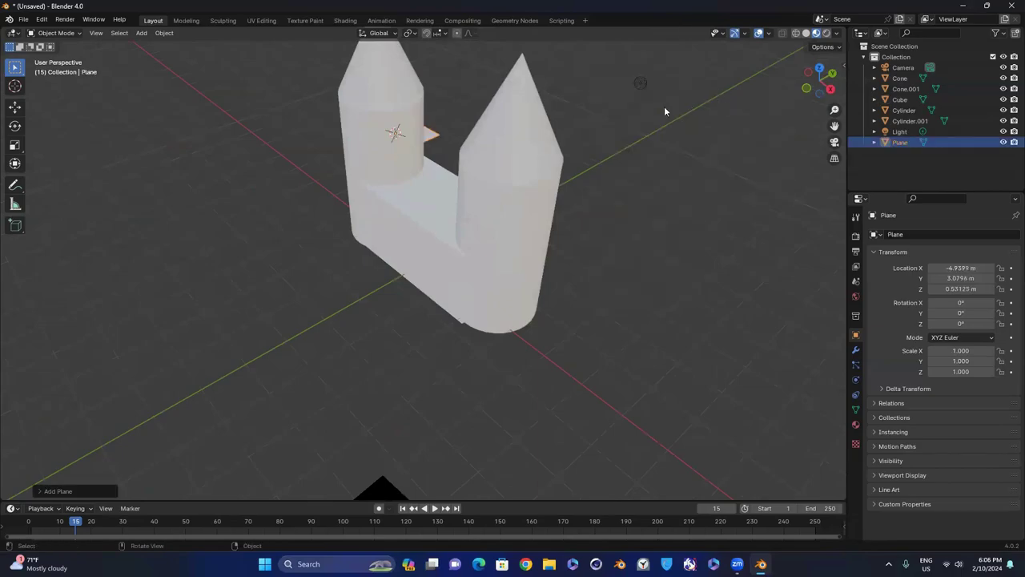
left_click_drag(427, 134, 414, 273)
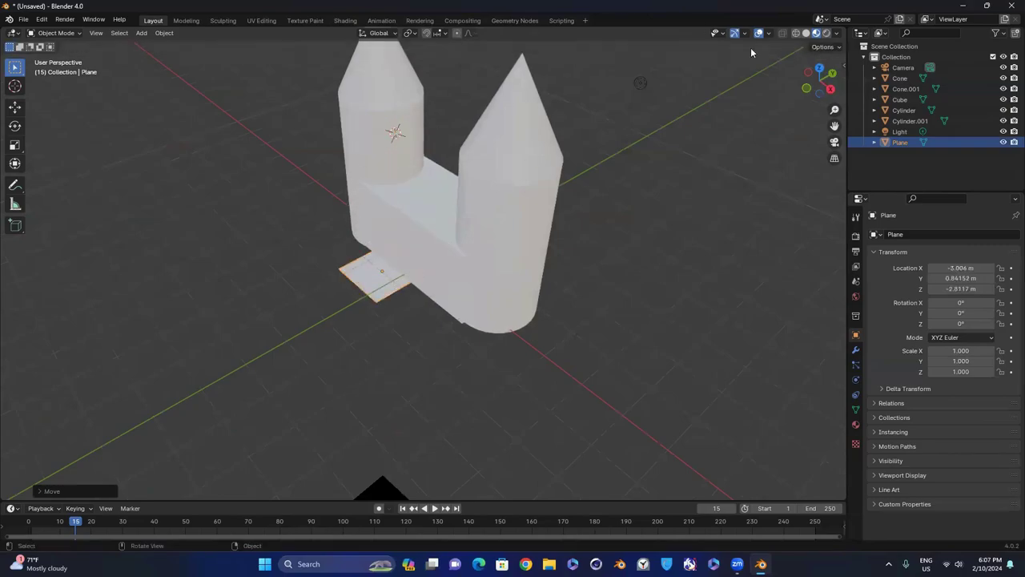
- Centre the plane in front of the wall from top view, then raise it to the wall base
key("KP_5")
key("KP_7")
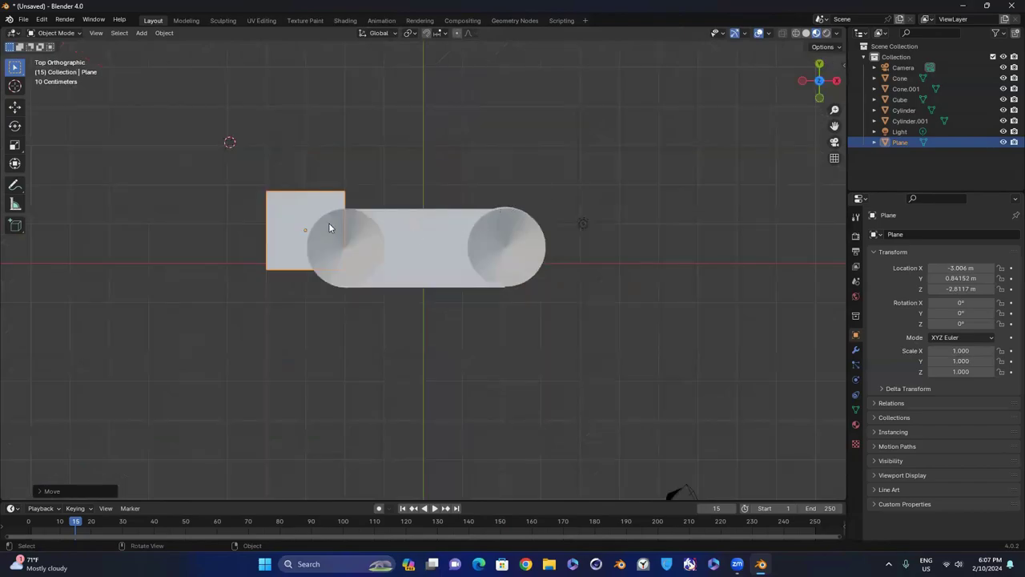
key("g")
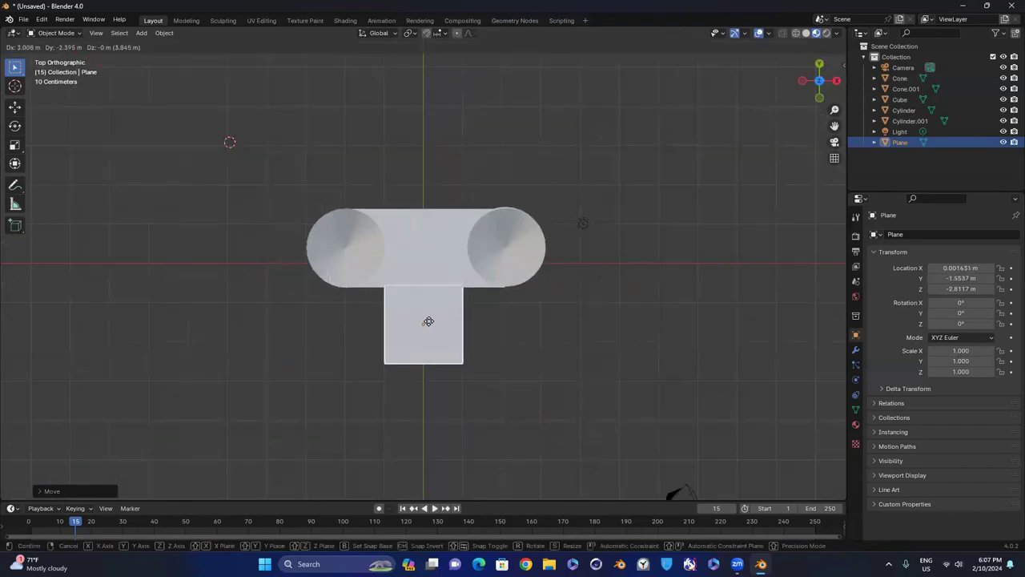
left_click(429, 316)
left_click_drag(815, 86, 826, 90)
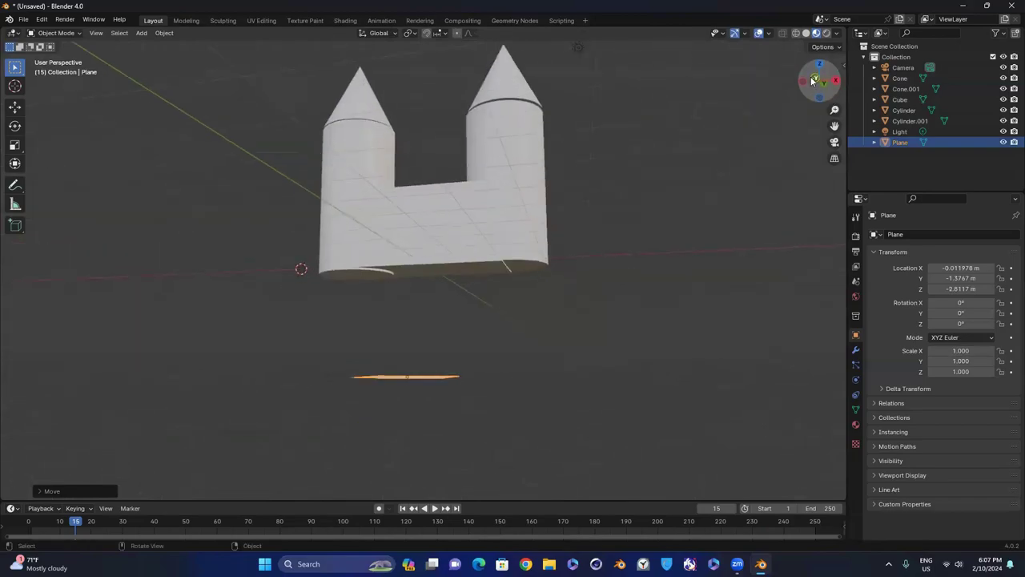
left_click(826, 88)
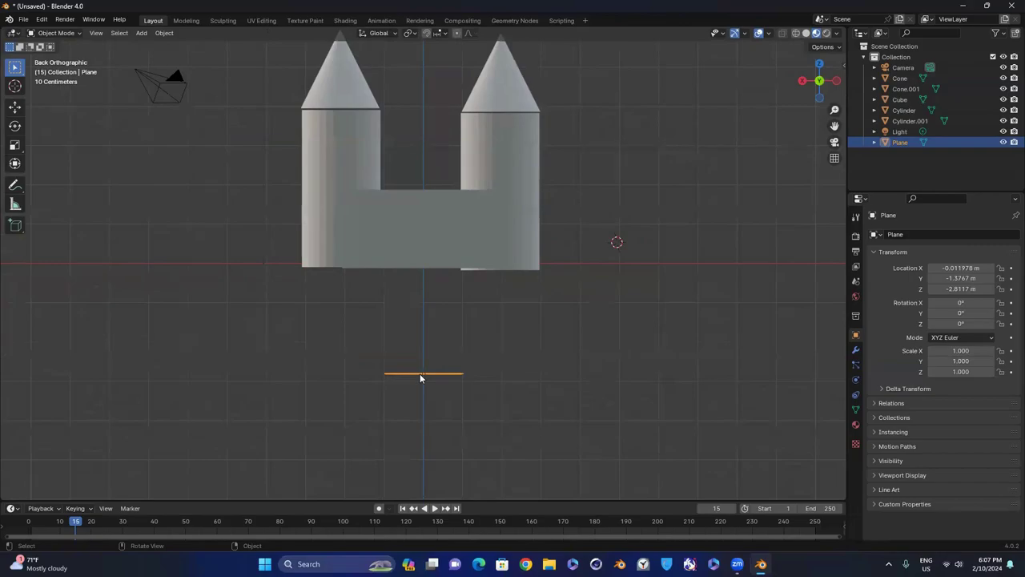
key("g")
left_click(419, 252)
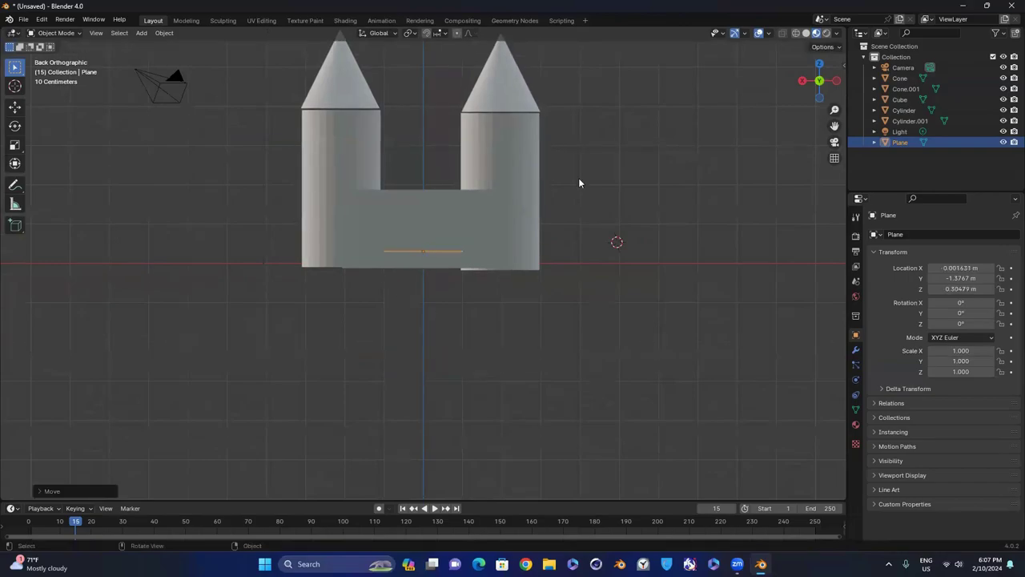
left_click_drag(817, 83, 746, 142)
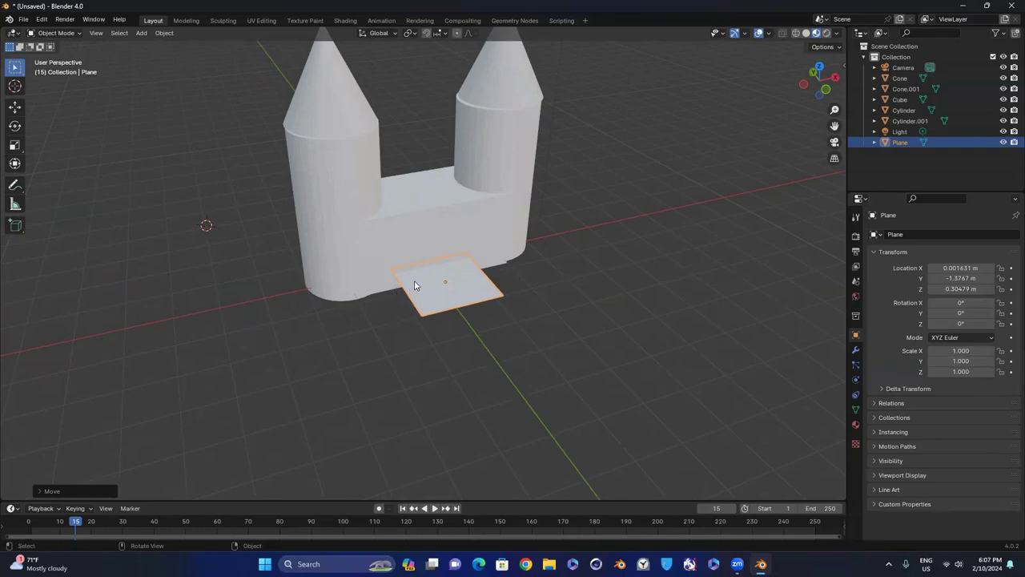
- Toggle the viewport between solid and rendered shading
left_click(806, 34)
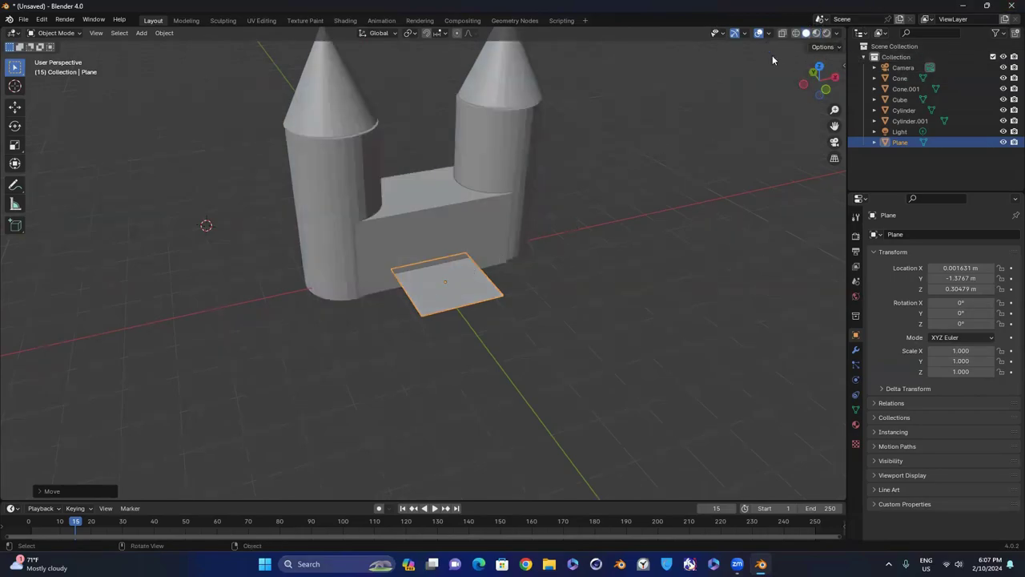
left_click(826, 32)
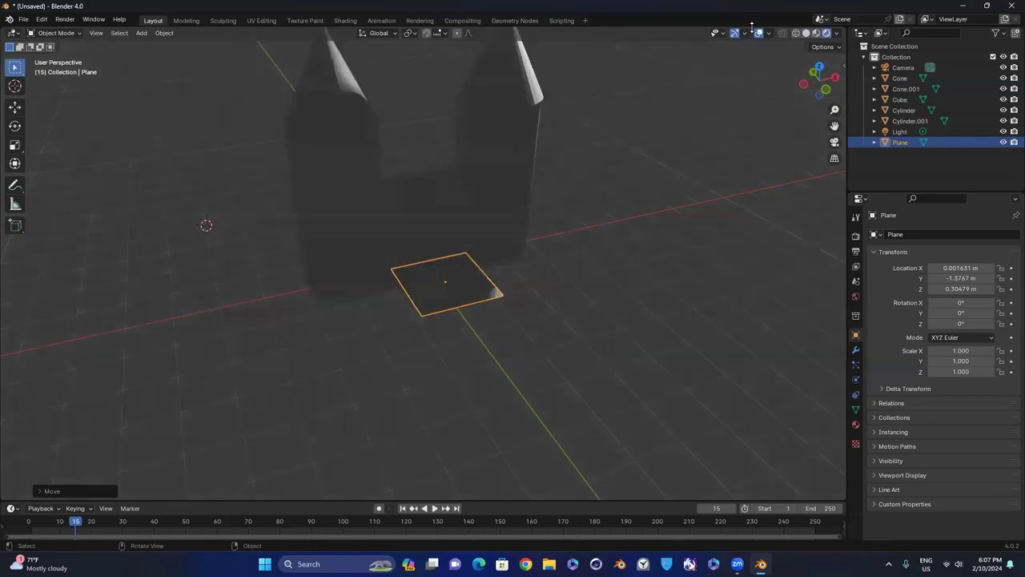
left_click(806, 33)
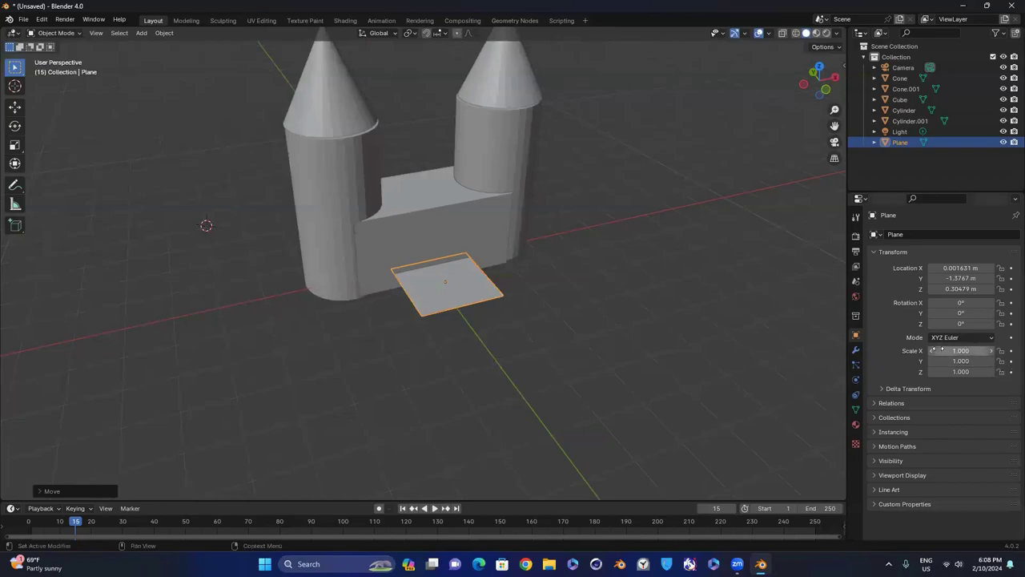
- Set the door plane's Scale X to 0.5 and preview it with rendered shading
left_click_drag(961, 351, 930, 354)
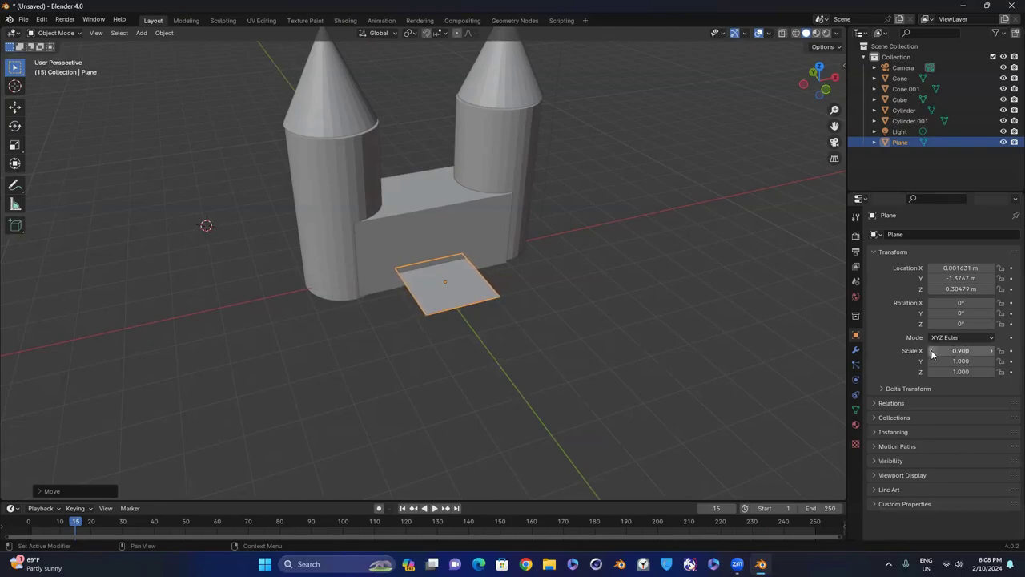
left_click(930, 354)
key("BackSpace")
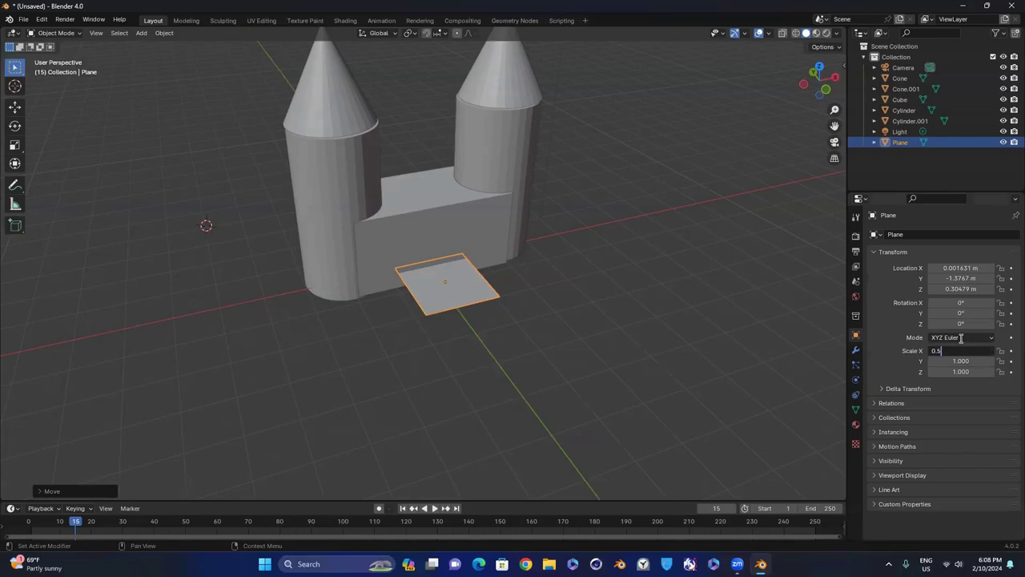
key("Return")
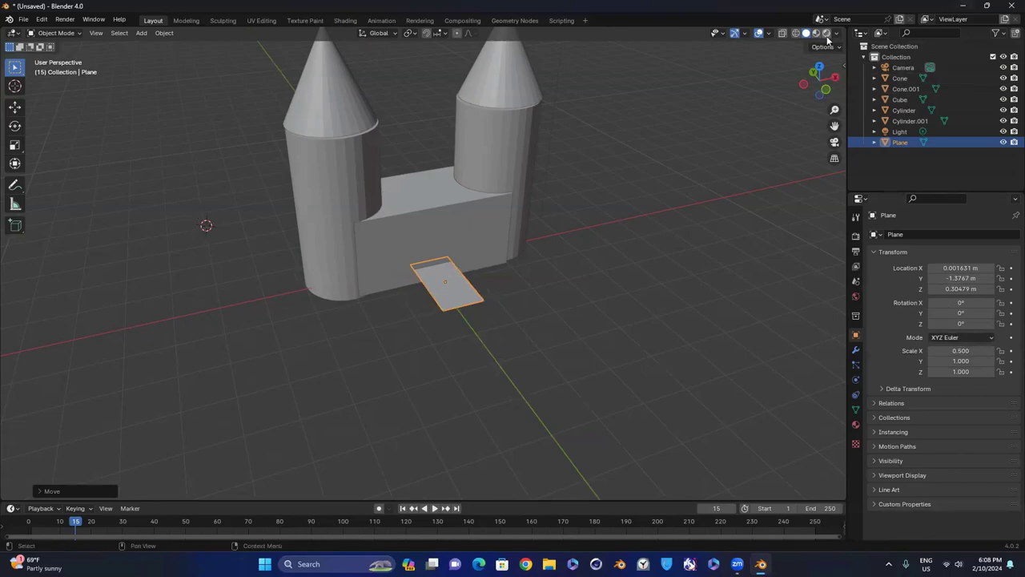
left_click(782, 33)
left_click(725, 174)
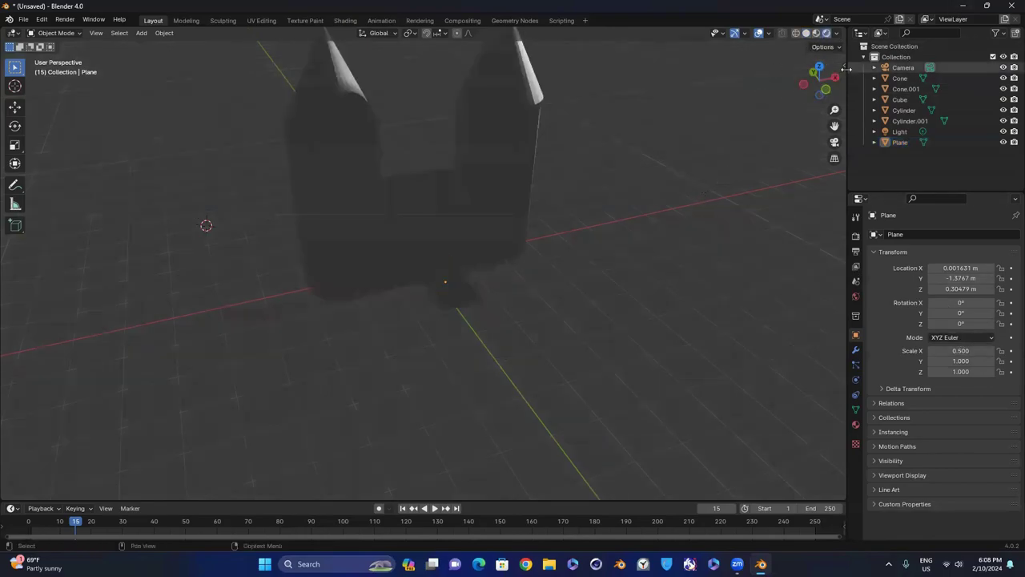
left_click_drag(818, 81, 978, 77)
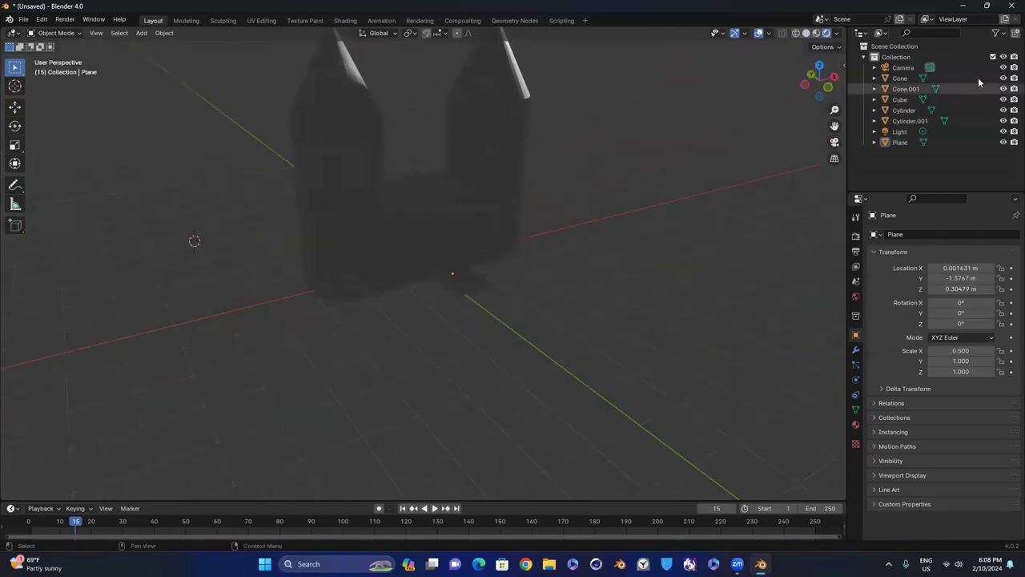
left_click(62, 19)
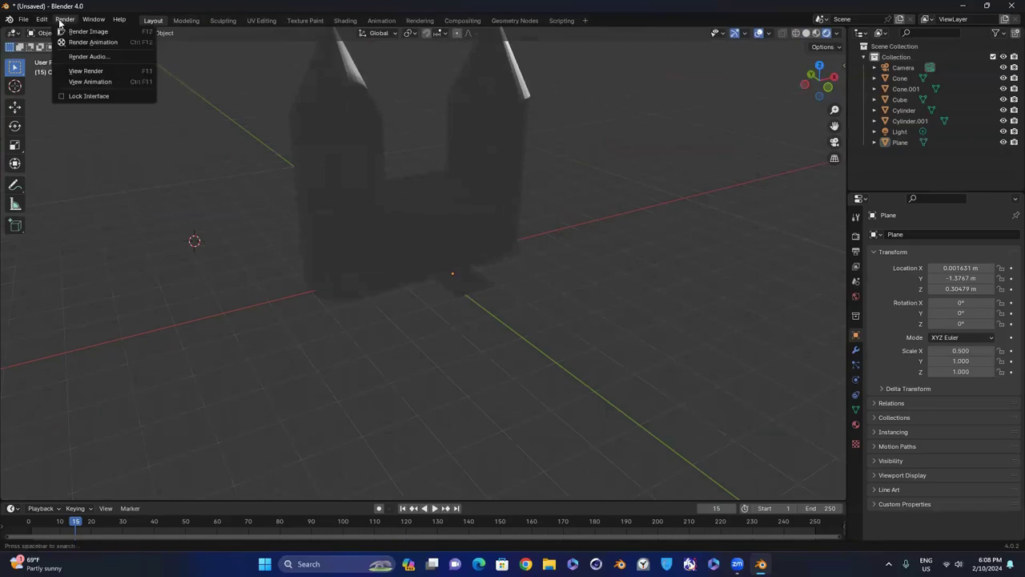
left_click(71, 30)
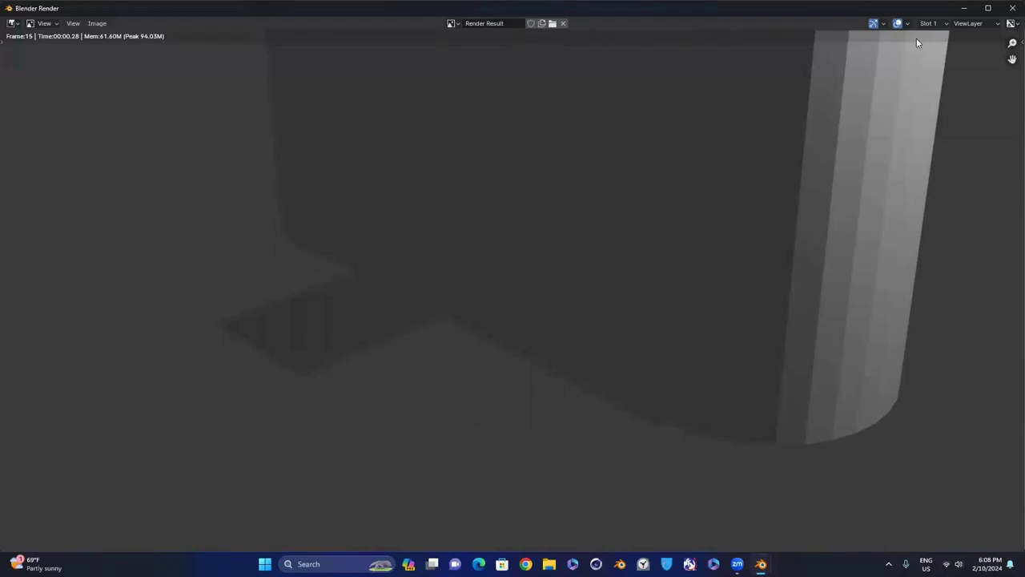
scroll(680, 221, "down", 4)
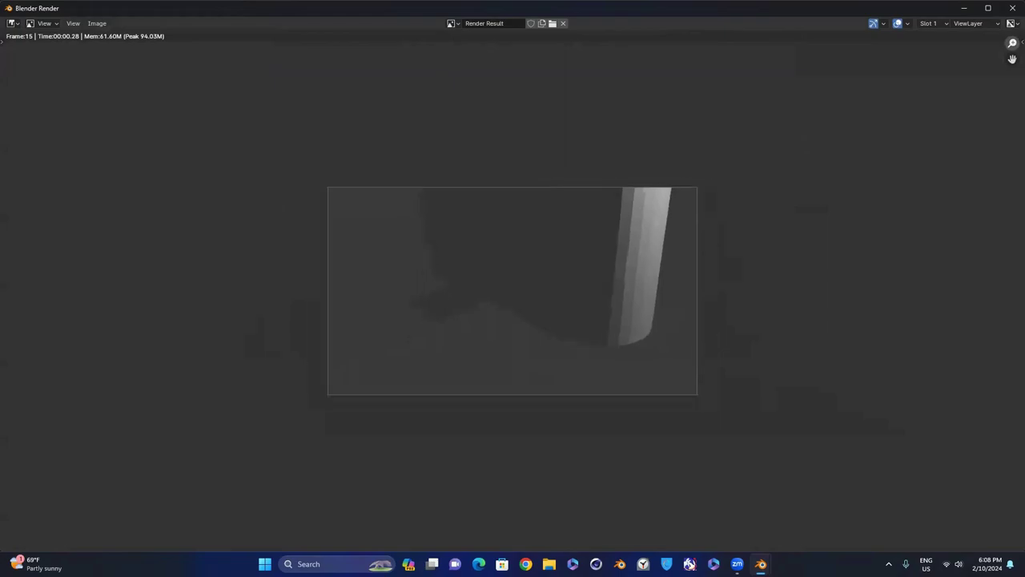
left_click_drag(1013, 42, 978, 62)
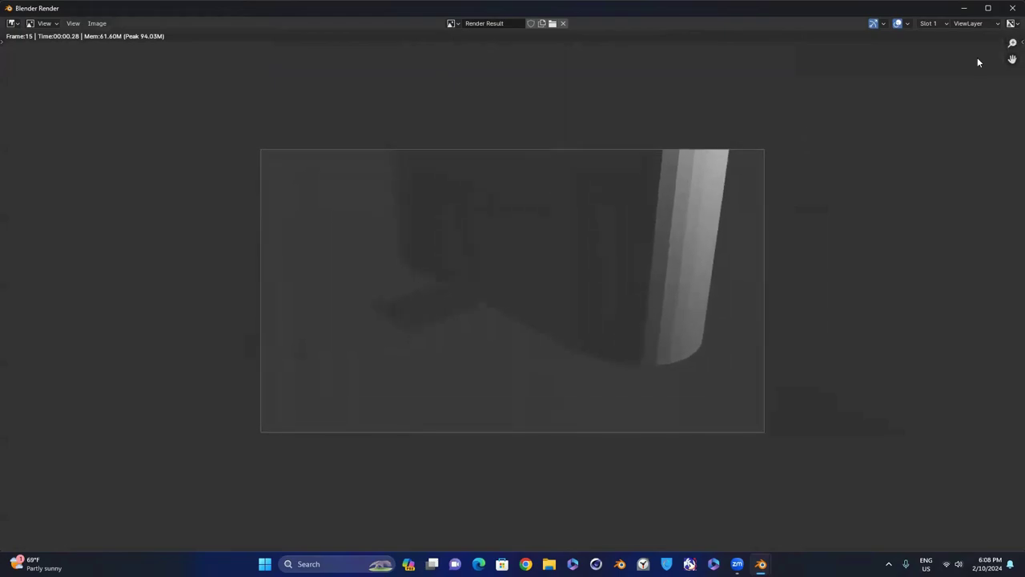
left_click(1012, 8)
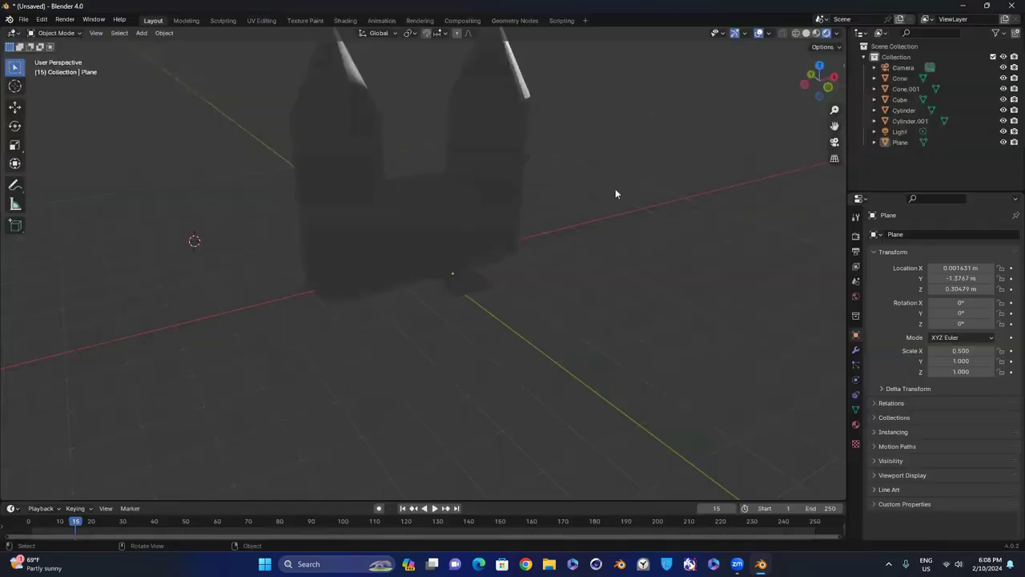
left_click_drag(819, 80, 561, 100)
left_click_drag(175, 273, 809, 82)
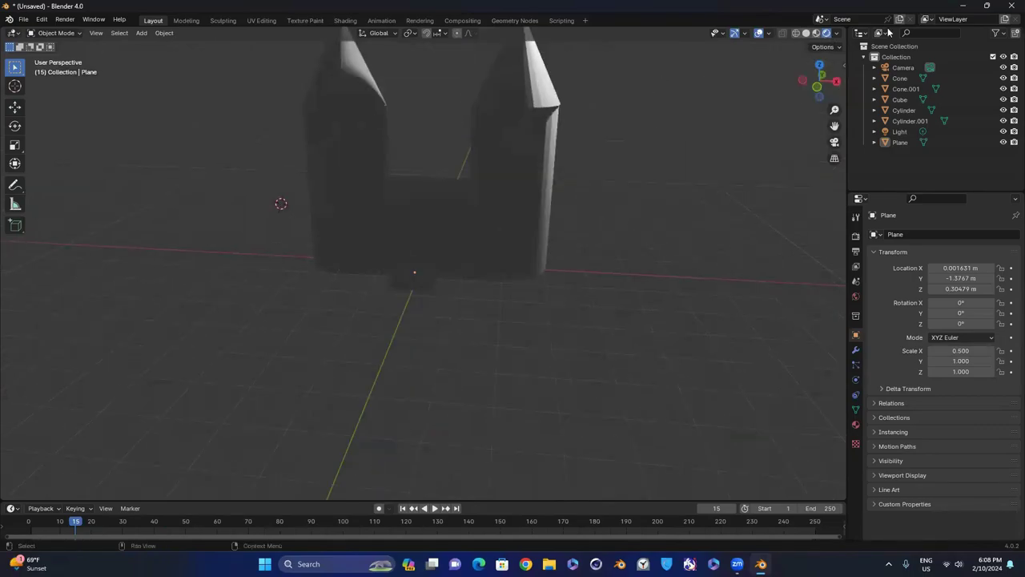
- Try saving untitled.blend to C:\ (permission denied), then quit Blender without saving
left_click(24, 18)
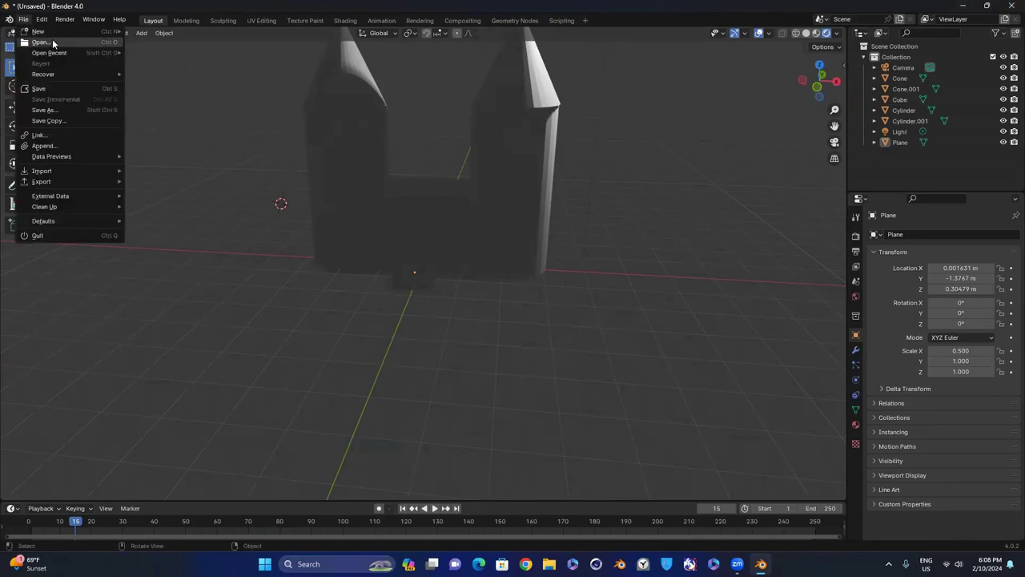
left_click(52, 41)
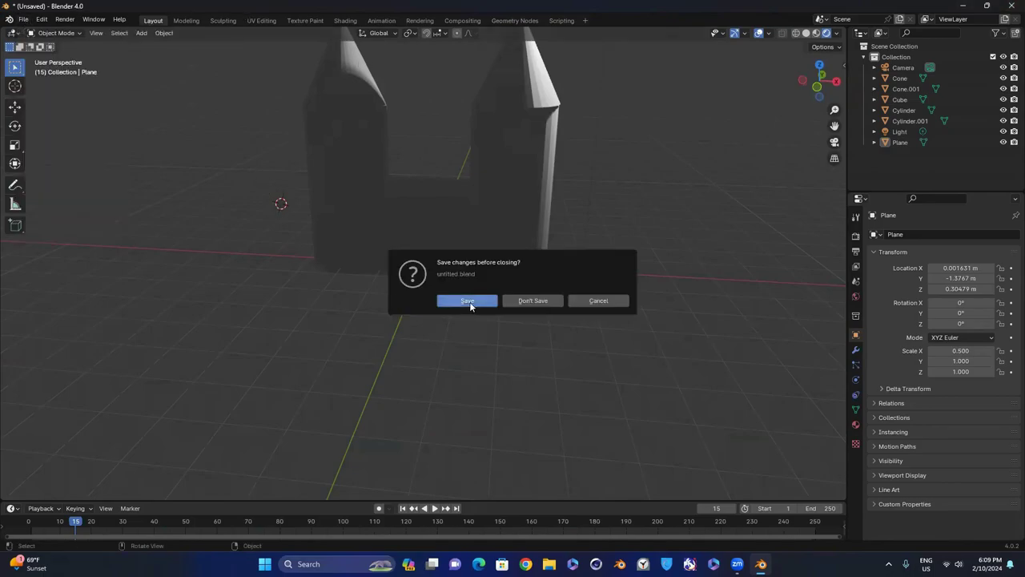
left_click(469, 302)
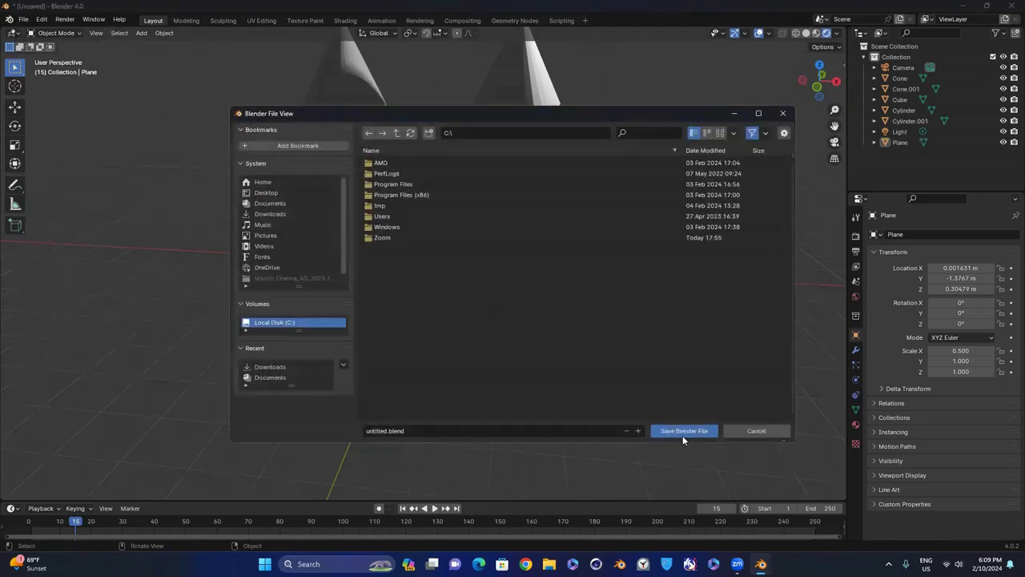
left_click(683, 432)
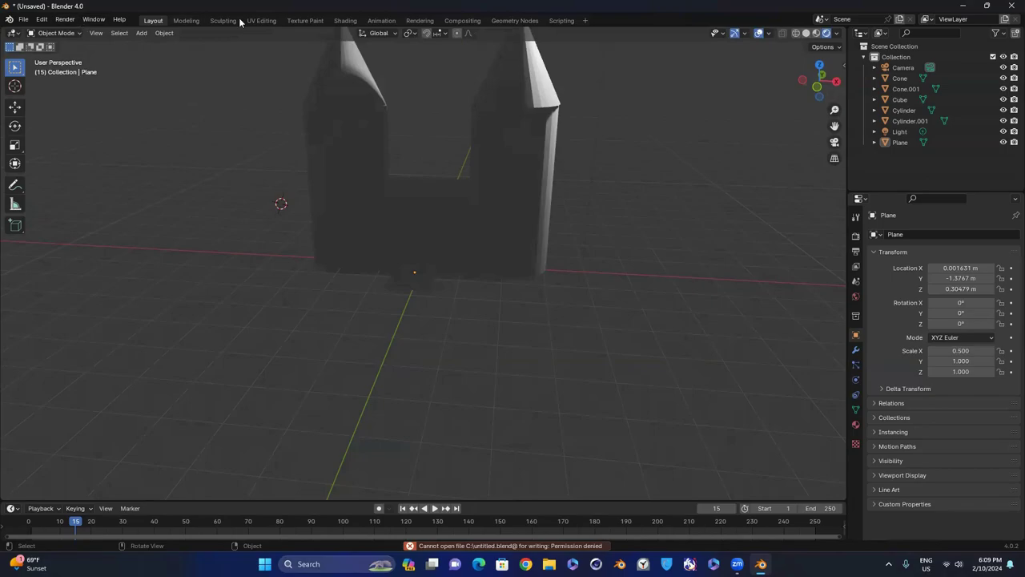
left_click(1009, 5)
left_click(541, 299)
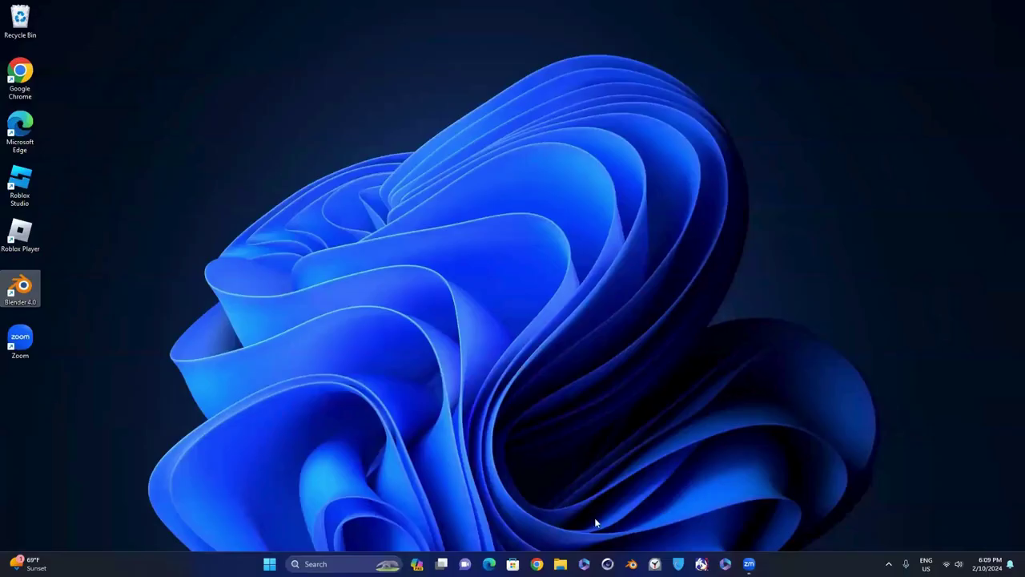
- Open the recent 'untitled' .blend file from Downloads through File Explorer, then close Explorer
left_click(560, 564)
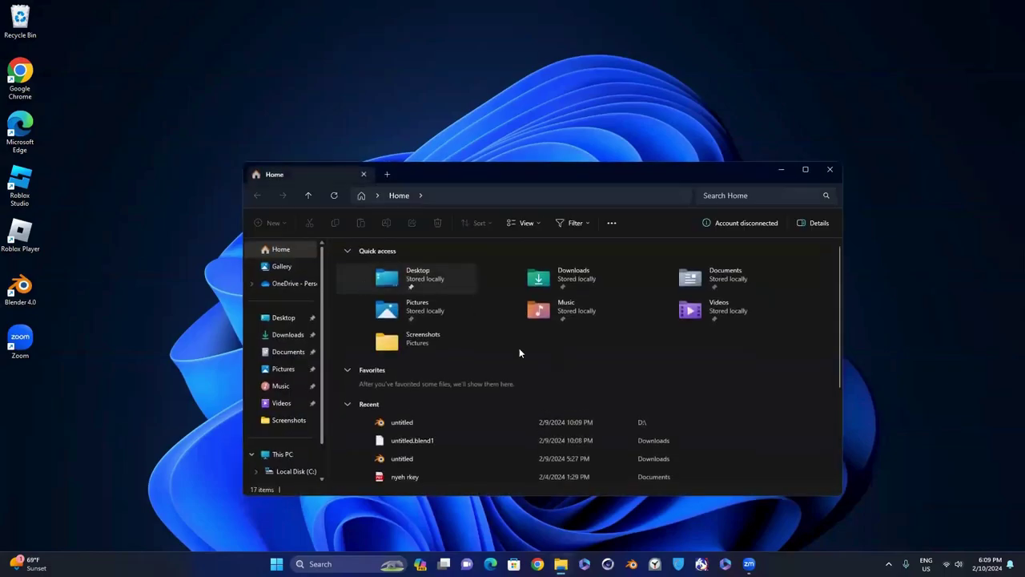
double_click(472, 458)
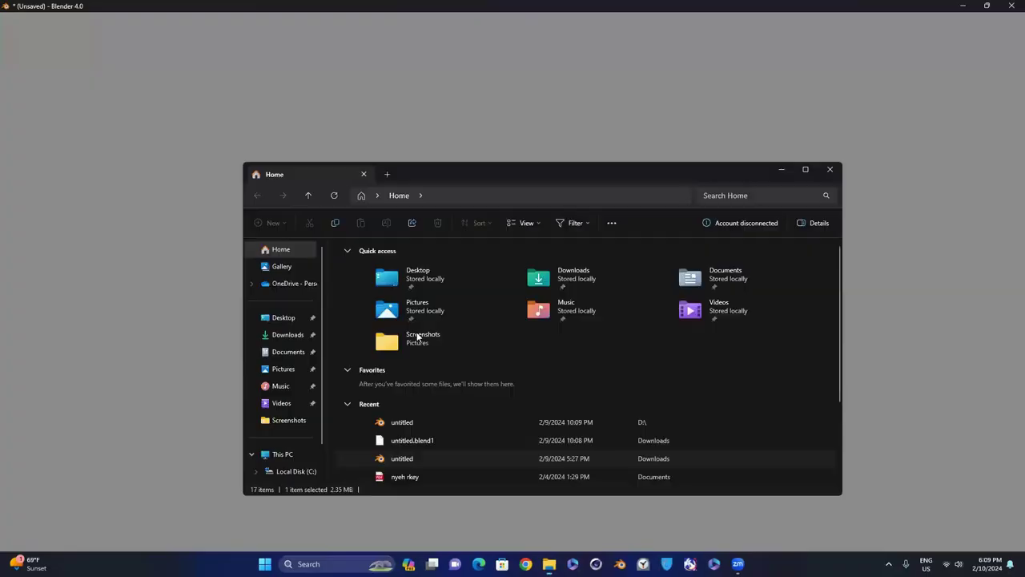
left_click(669, 175)
left_click(830, 169)
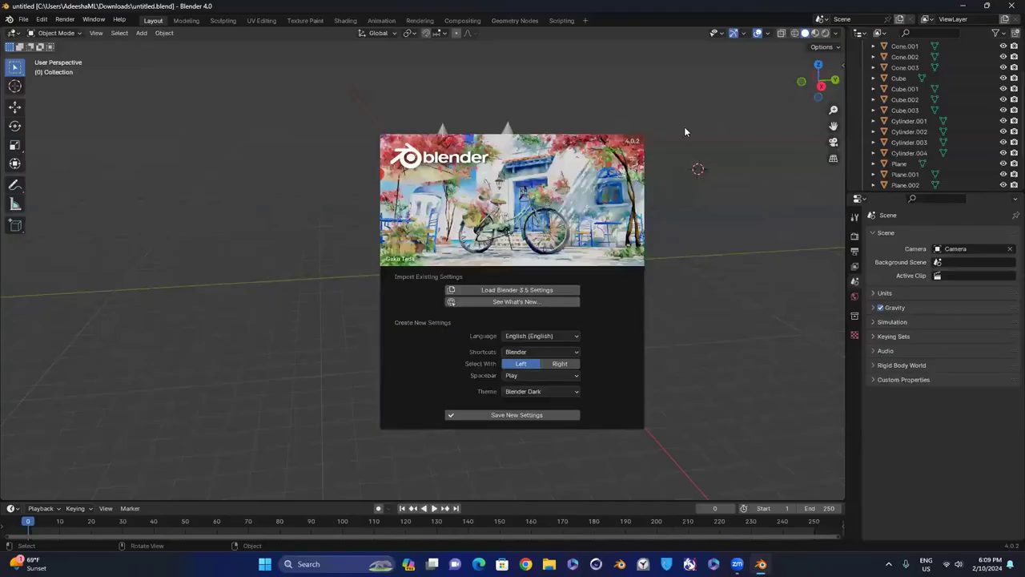
- Dismiss the splash and orbit to view the finished castle with its four cone-capped towers
left_click(684, 126)
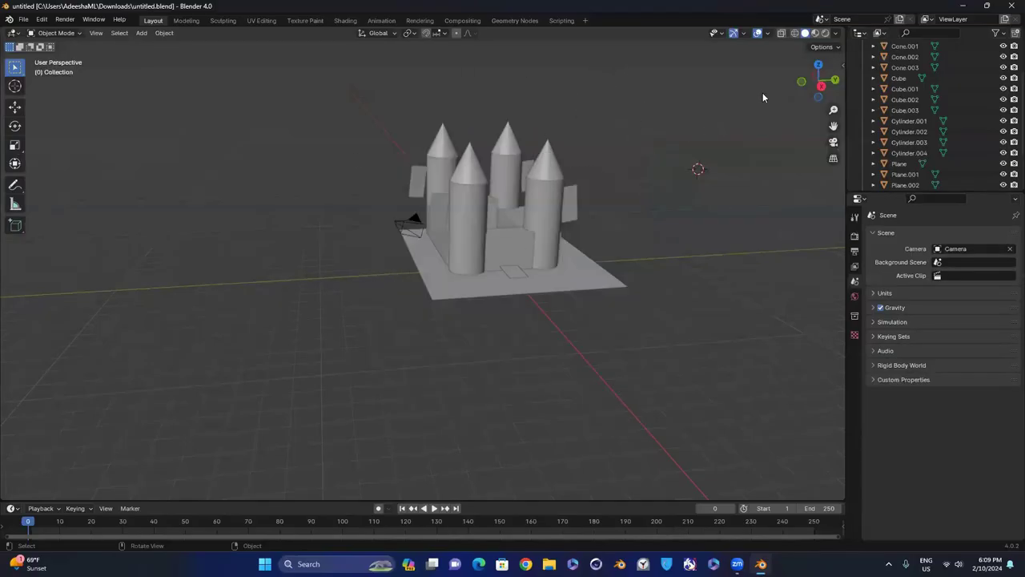
left_click_drag(819, 80, 867, 126)
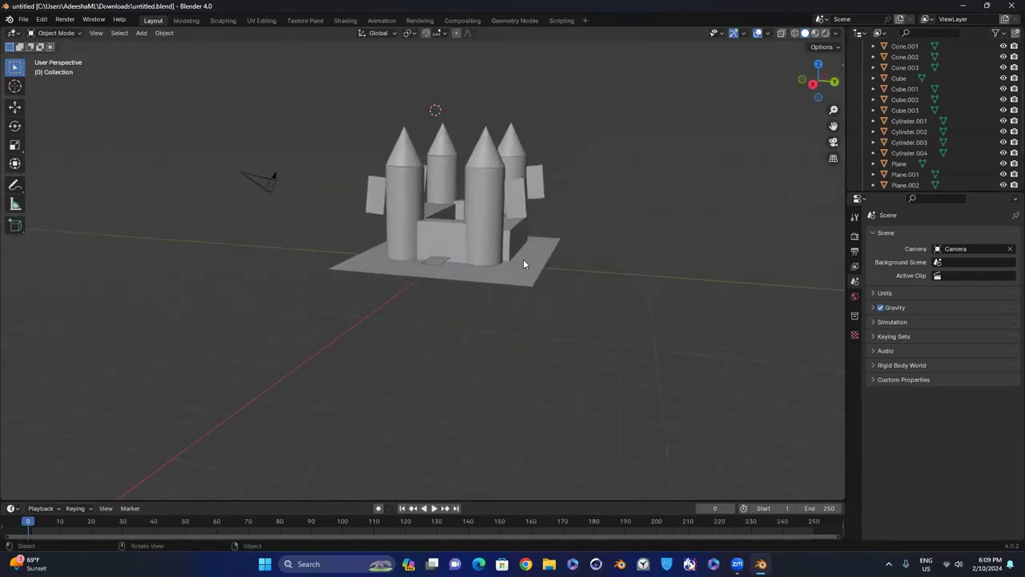